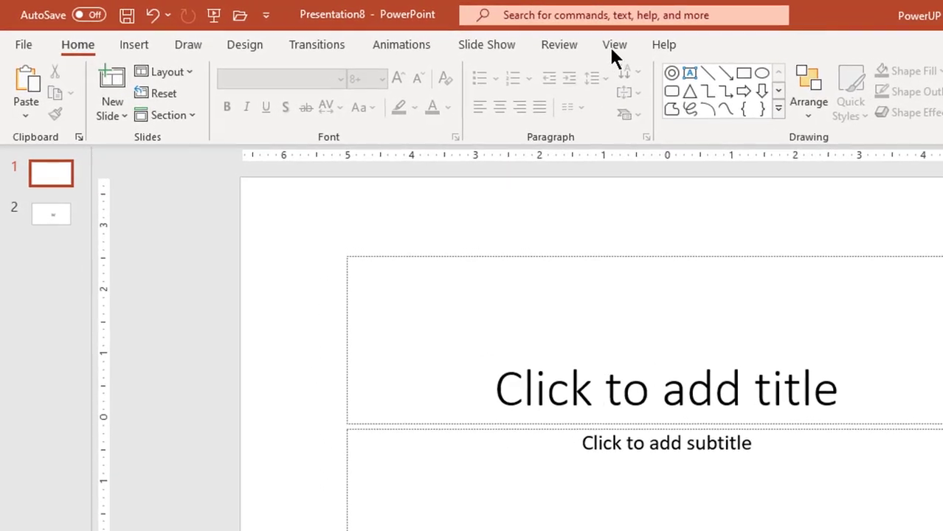
Open the slide master and delete all placeholders, including title, subtitle and footers, from the title slide layout
{"action": "left_click", "coordinate": [611, 45]}
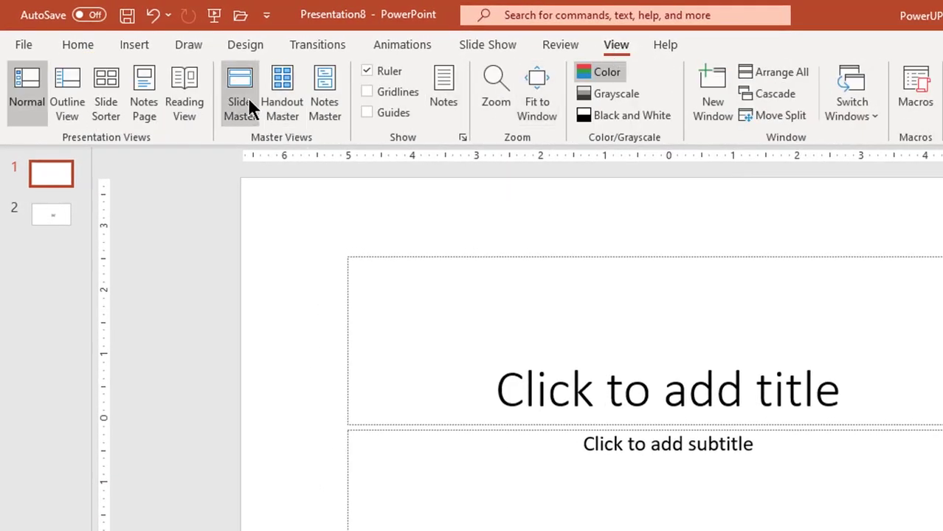
{"action": "left_click", "coordinate": [247, 98]}
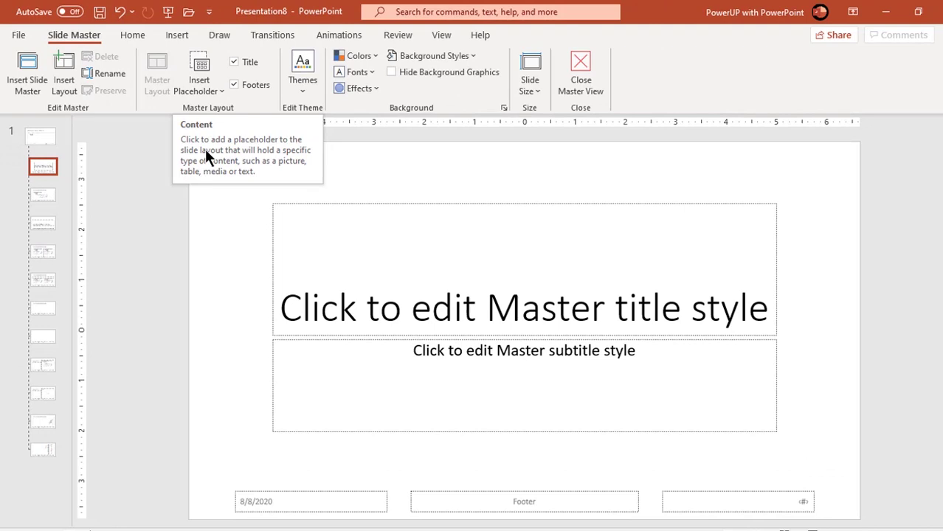
{"action": "left_click_drag", "start_coordinate": [189, 145], "coordinate": [816, 511]}
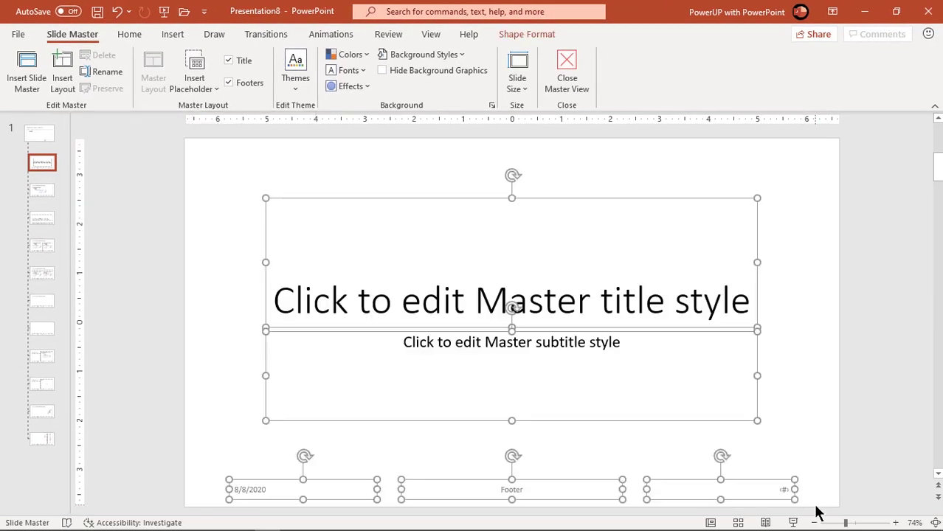
{"action": "key", "text": "Delete"}
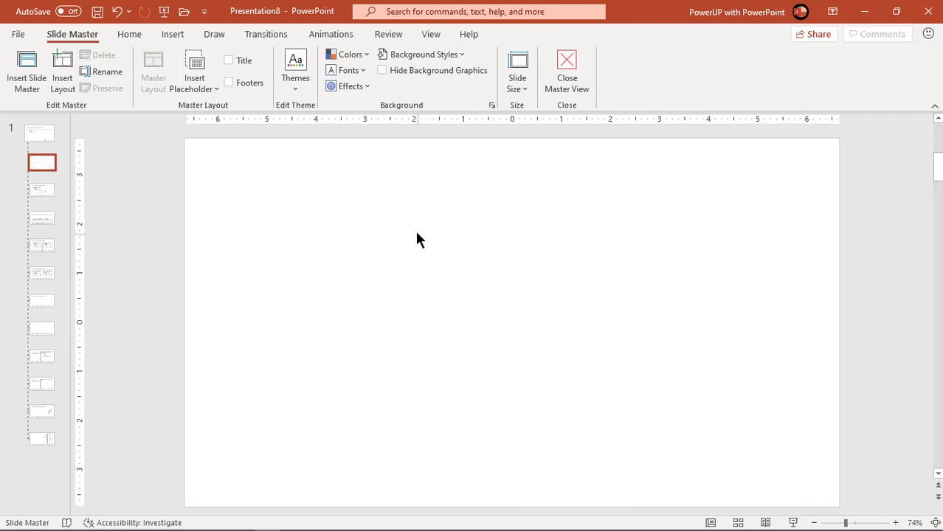
Set a custom slide size of 6.5 in wide by 2.5 in high
{"action": "left_click", "coordinate": [517, 87]}
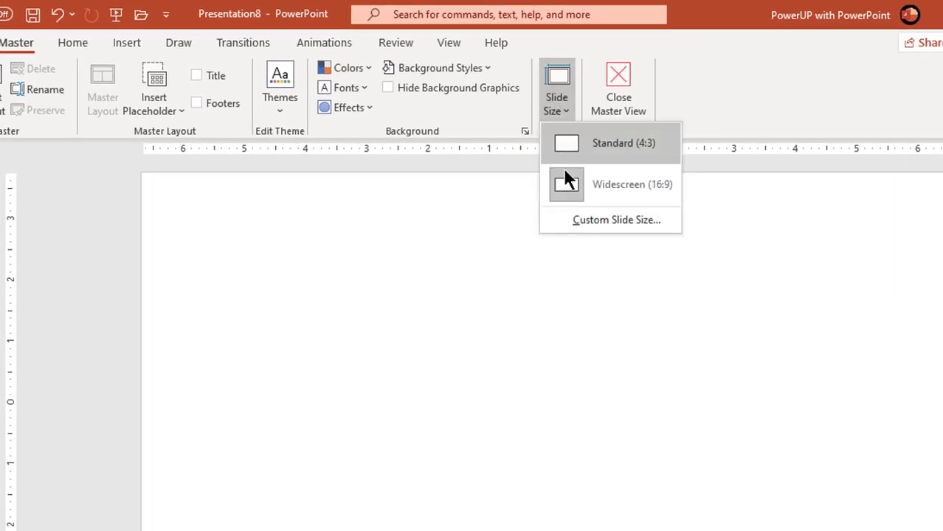
{"action": "left_click", "coordinate": [575, 221]}
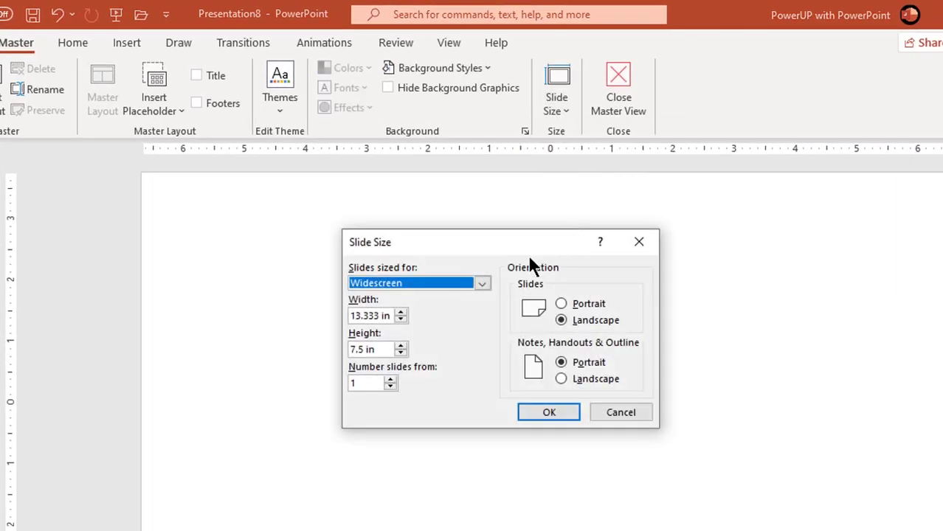
{"action": "left_click", "coordinate": [483, 283]}
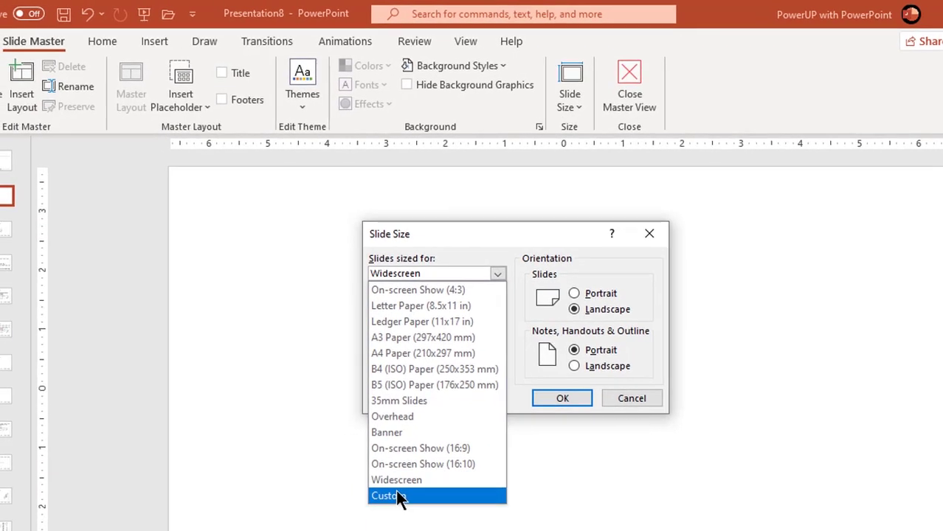
{"action": "left_click", "coordinate": [361, 511]}
{"action": "left_click_drag", "start_coordinate": [399, 309], "coordinate": [363, 304]}
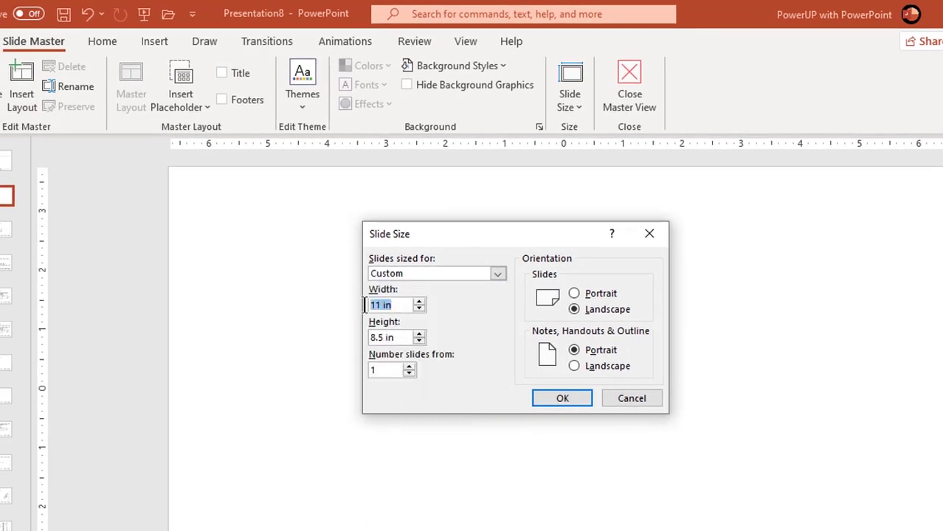
{"action": "type", "text": "6.5"}
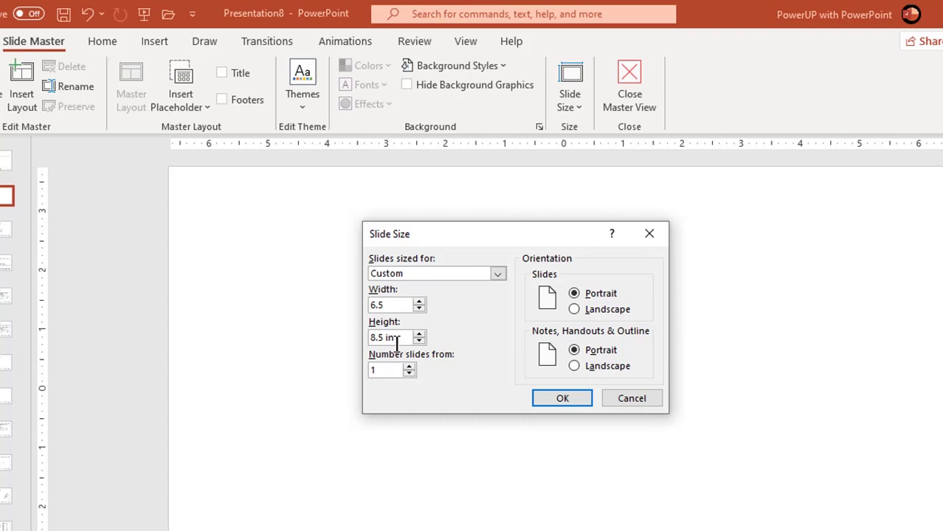
{"action": "left_click_drag", "start_coordinate": [394, 337], "coordinate": [359, 338]}
{"action": "type", "text": "2."}
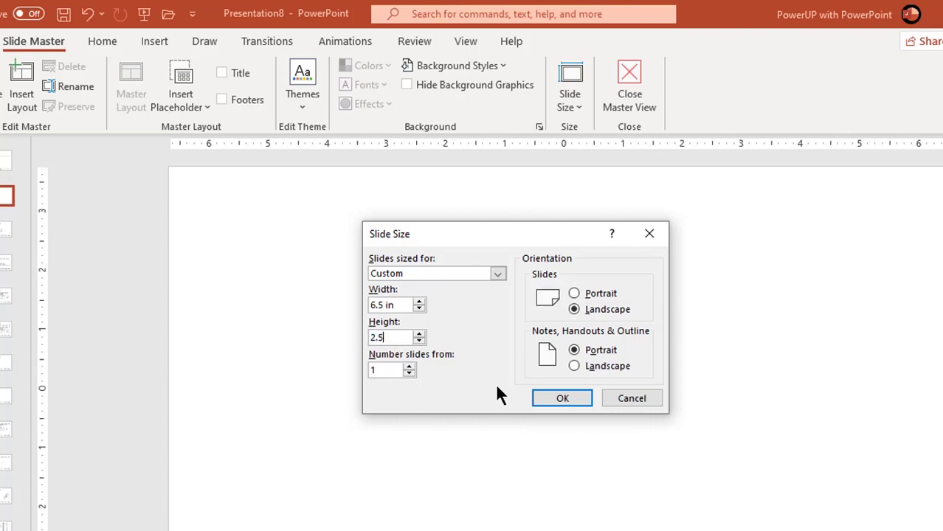
{"action": "type", "text": "5"}
{"action": "left_click", "coordinate": [547, 398]}
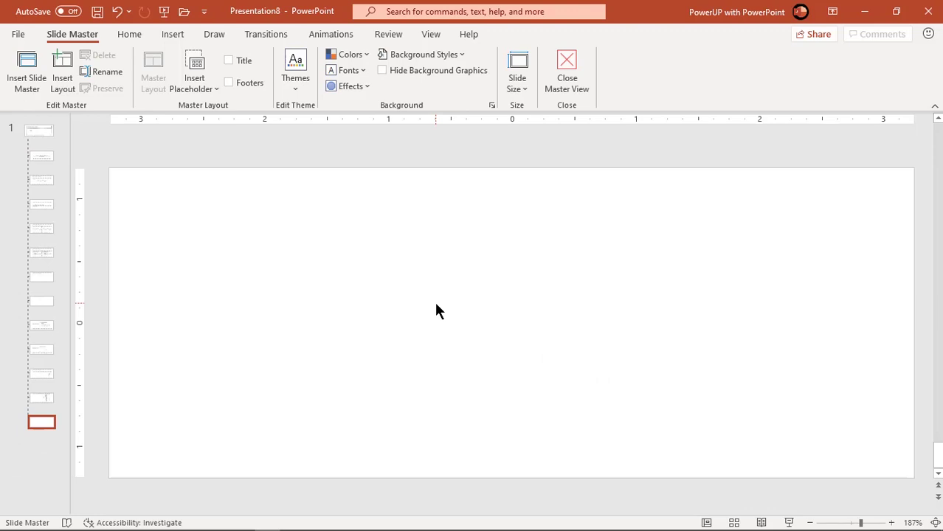
Fill the blank layout's background with a solid near-black charcoal colour
{"action": "right_click", "coordinate": [436, 310]}
{"action": "left_click", "coordinate": [468, 401]}
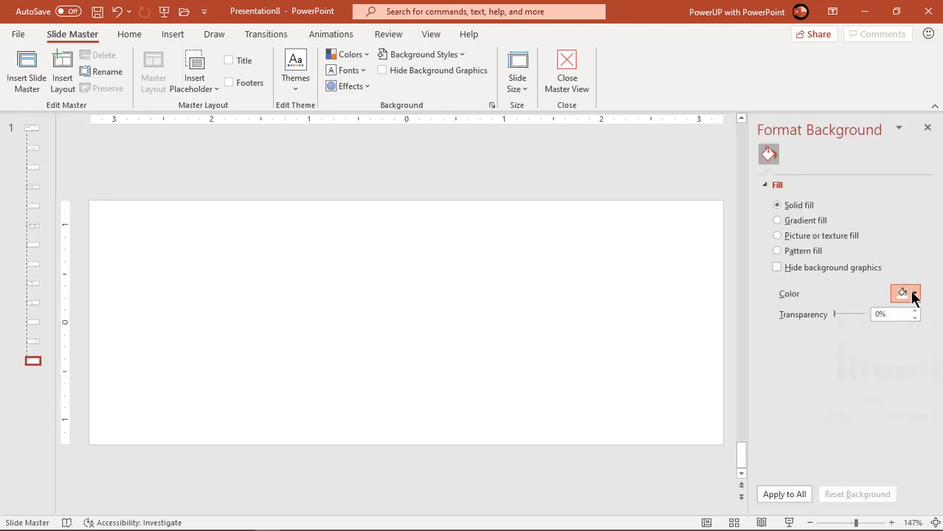
{"action": "left_click", "coordinate": [911, 293]}
{"action": "left_click", "coordinate": [841, 391]}
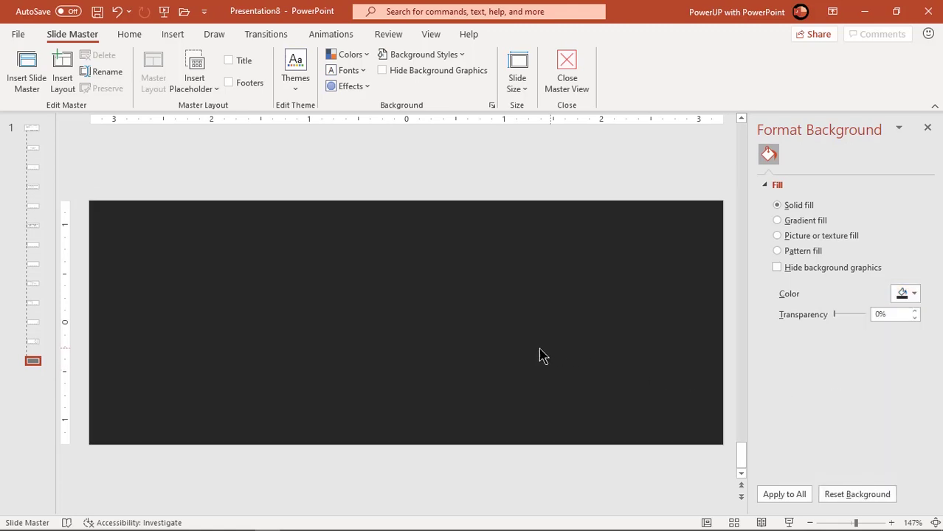
{"action": "scroll", "coordinate": [540, 354], "scroll_direction": "down", "scroll_amount": 2}
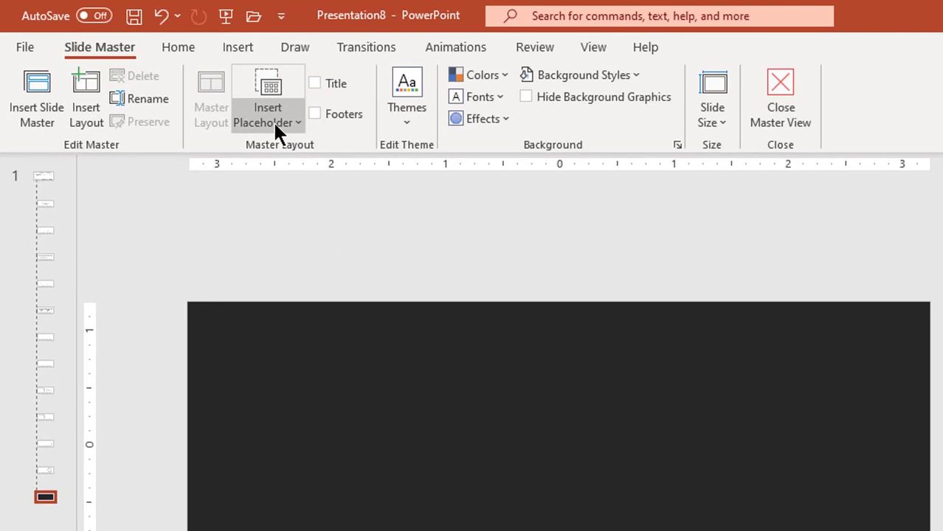
Insert a picture placeholder about 2.84 in wide and 2.5 in high, flush with the layout's right edge
{"action": "left_click", "coordinate": [198, 91]}
{"action": "left_click", "coordinate": [291, 252]}
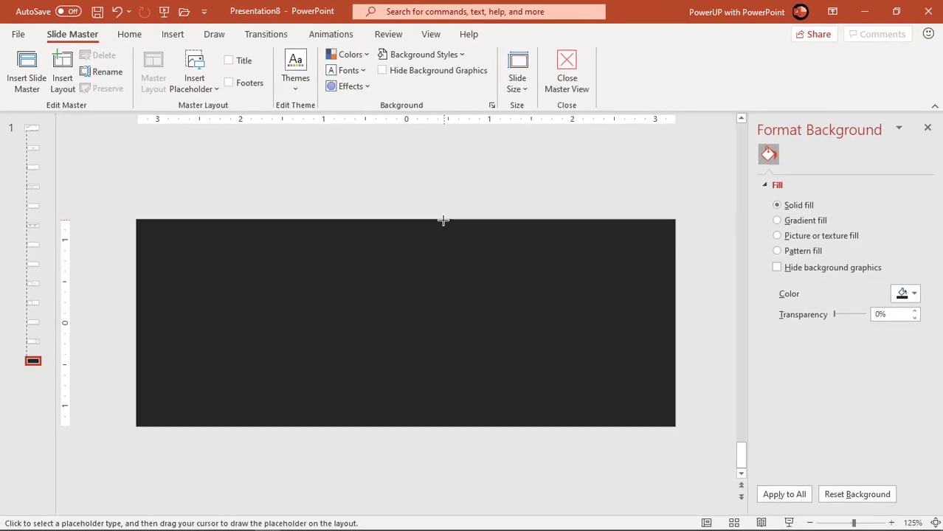
{"action": "left_click_drag", "start_coordinate": [439, 221], "coordinate": [676, 426]}
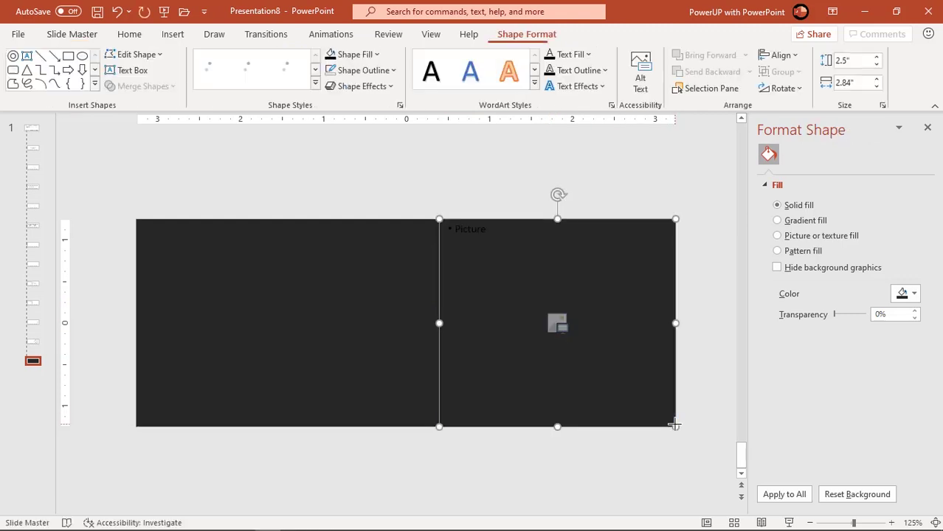
Remove the picture placeholder's outline and give it the lightest dotted pattern fill
{"action": "left_click", "coordinate": [348, 71]}
{"action": "left_click", "coordinate": [360, 219]}
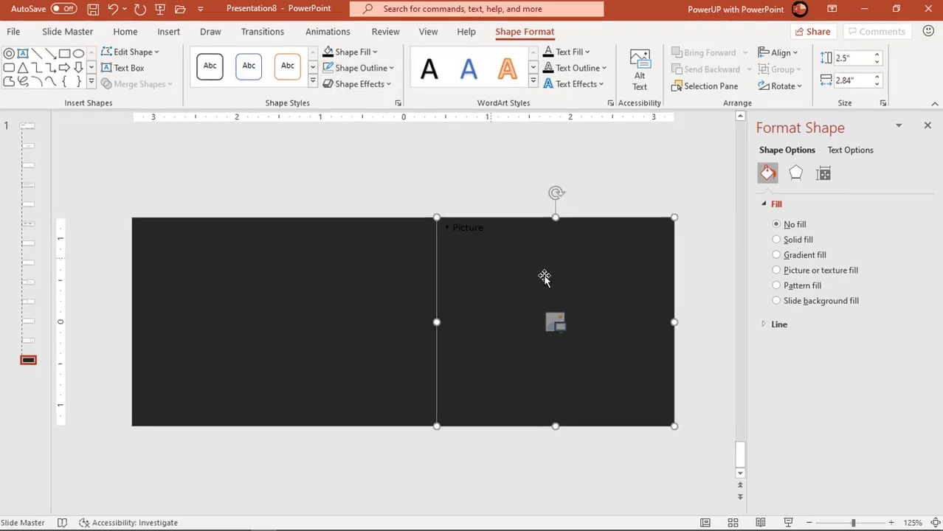
{"action": "left_click", "coordinate": [785, 287]}
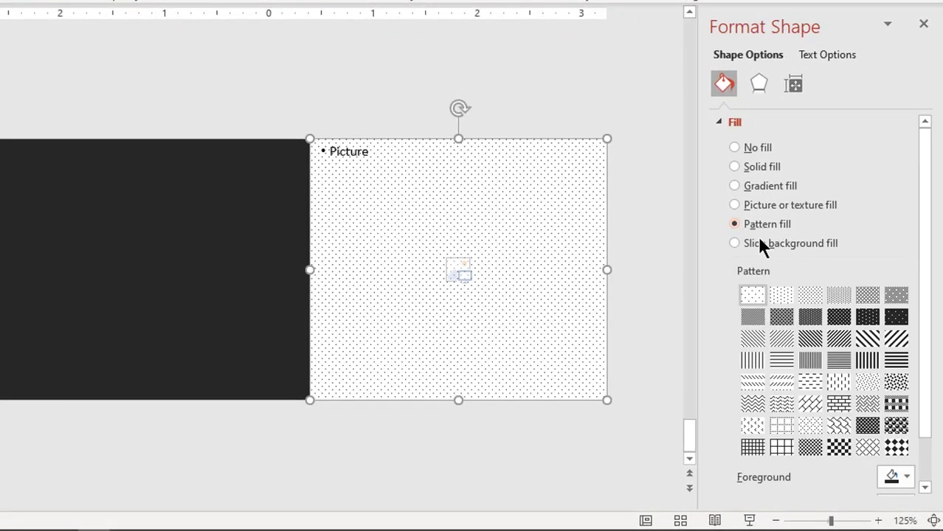
{"action": "left_click", "coordinate": [662, 233]}
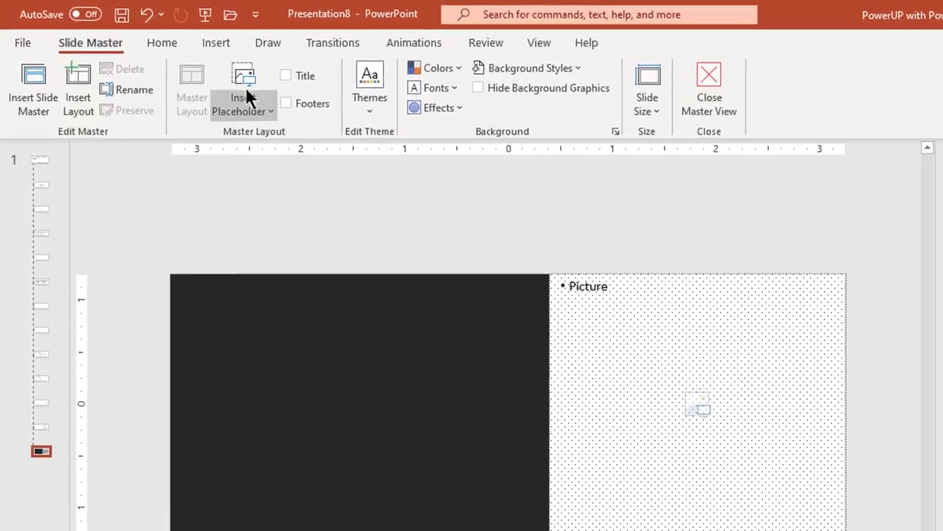
Draw a hollow circle about 2.22 in across over the picture placeholder's left part and thin its ring
{"action": "left_click", "coordinate": [177, 35]}
{"action": "left_click", "coordinate": [288, 111]}
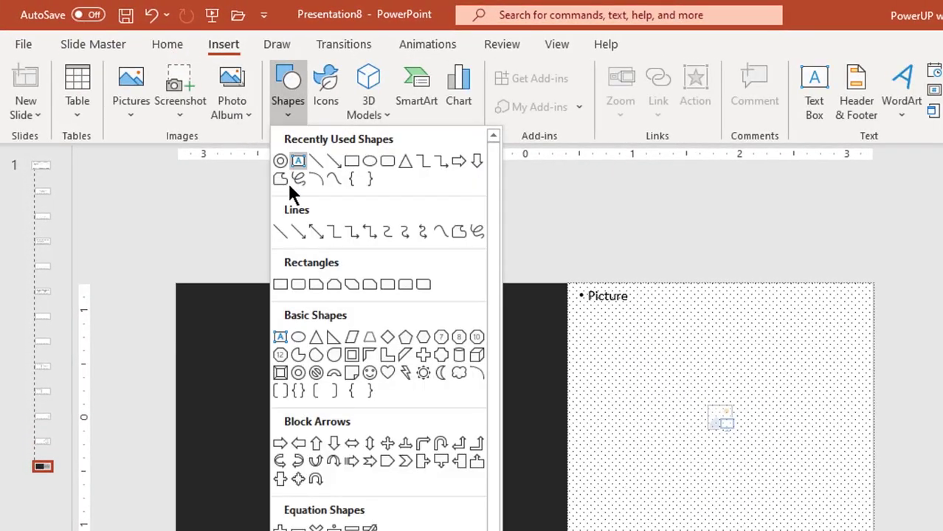
{"action": "left_click", "coordinate": [297, 372]}
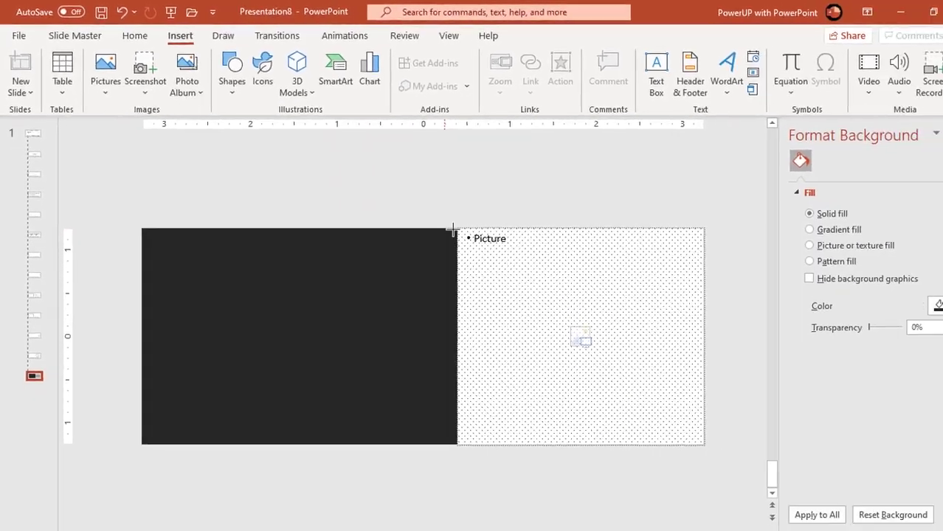
{"action": "left_click_drag", "start_coordinate": [552, 277], "coordinate": [694, 424]}
{"action": "left_click_drag", "start_coordinate": [538, 328], "coordinate": [611, 397]}
{"action": "left_click_drag", "start_coordinate": [471, 310], "coordinate": [451, 310]}
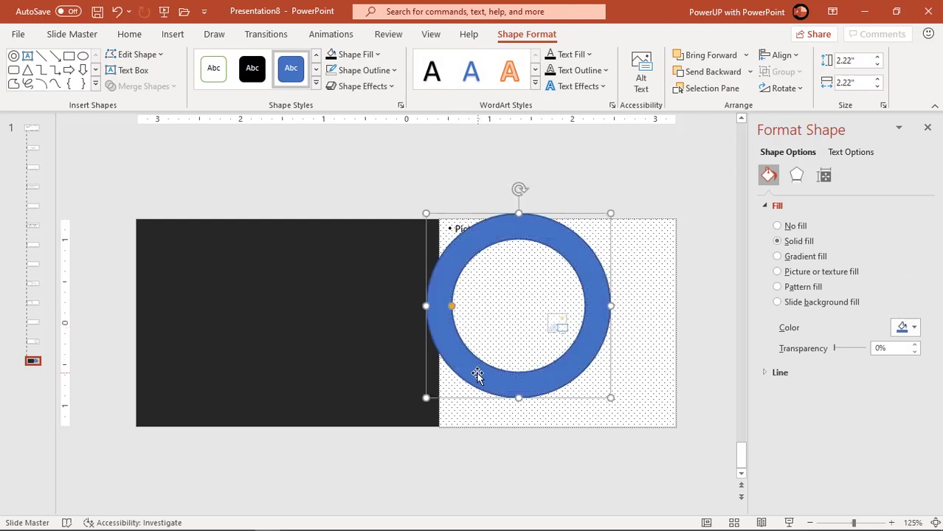
Move the ring up past the slide's top edge, enlarge it to about 2.67 in and thin its band slightly
{"action": "left_click_drag", "start_coordinate": [478, 373], "coordinate": [479, 335]}
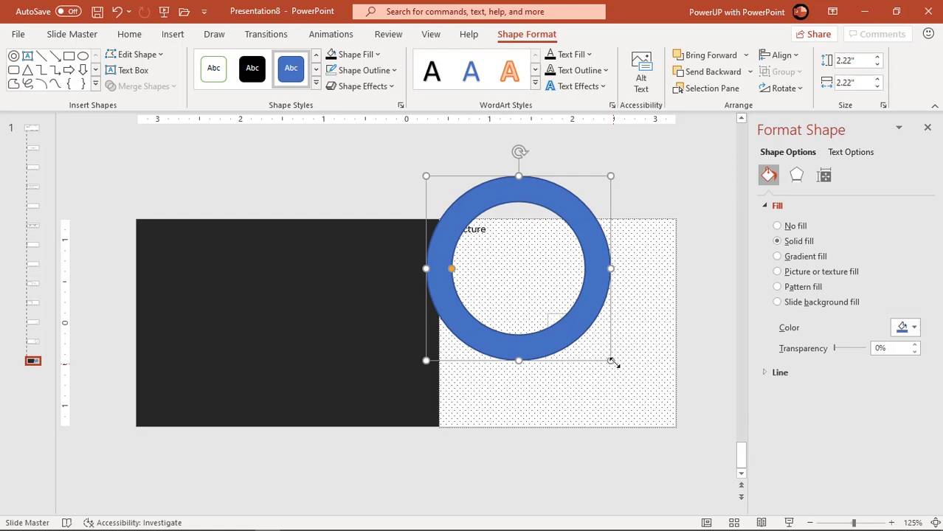
{"action": "left_click_drag", "start_coordinate": [616, 361], "coordinate": [647, 382]}
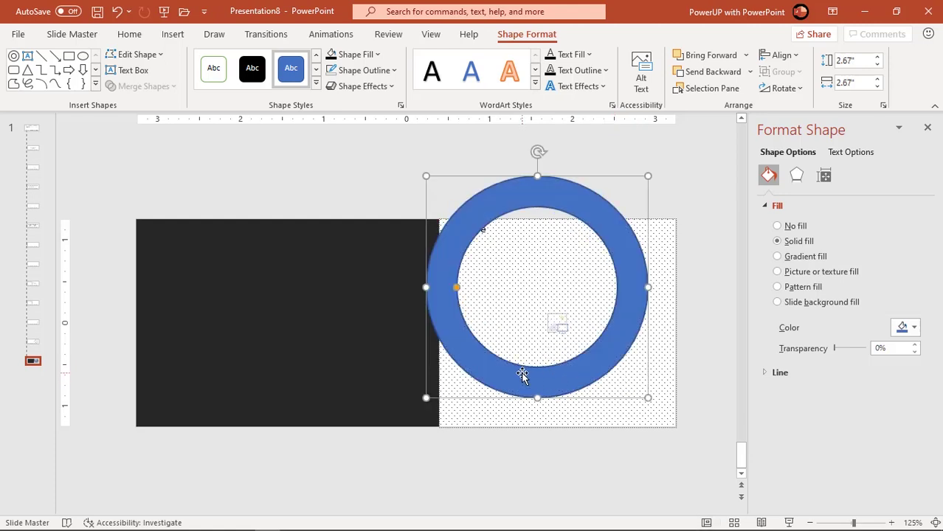
{"action": "left_click_drag", "start_coordinate": [522, 375], "coordinate": [519, 363]}
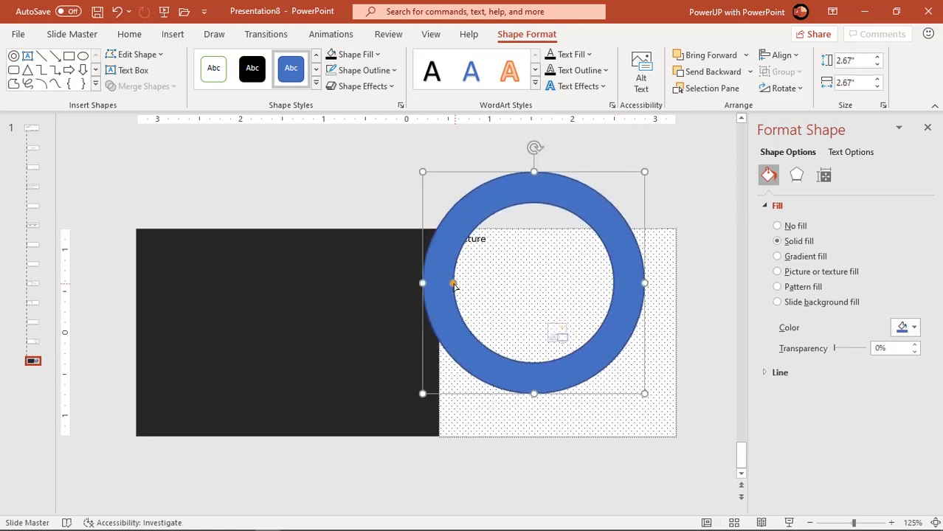
{"action": "left_click_drag", "start_coordinate": [455, 286], "coordinate": [452, 284]}
Remove the ring's outline and set its fill transparency to 44%
{"action": "left_click", "coordinate": [378, 71]}
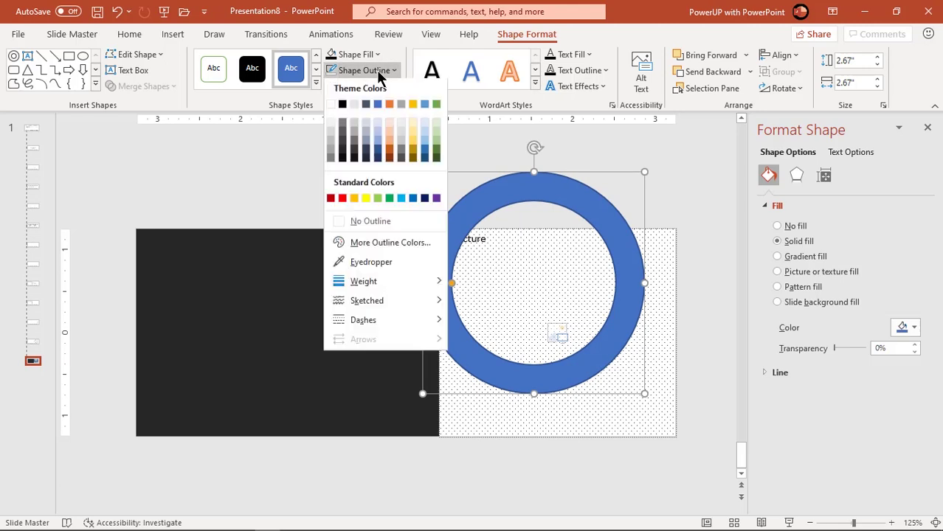
{"action": "left_click", "coordinate": [367, 222]}
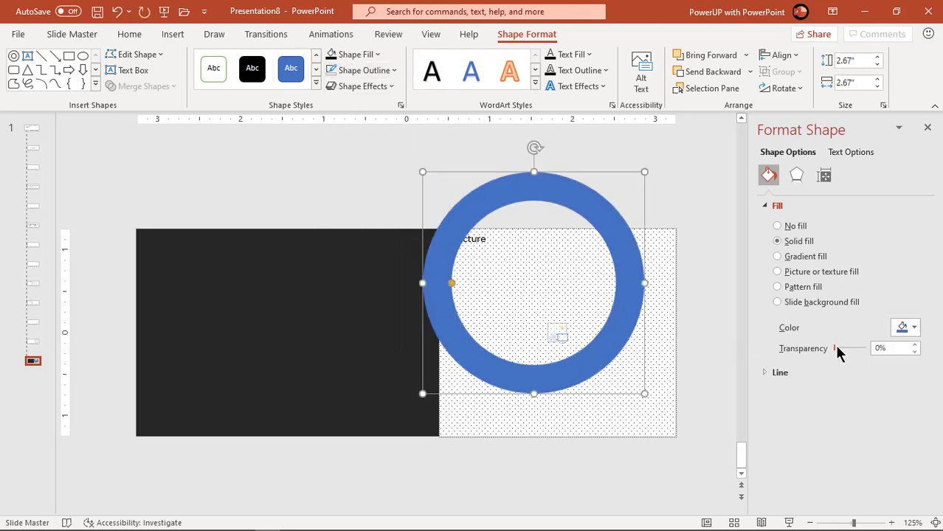
{"action": "left_click_drag", "start_coordinate": [840, 350], "coordinate": [848, 352]}
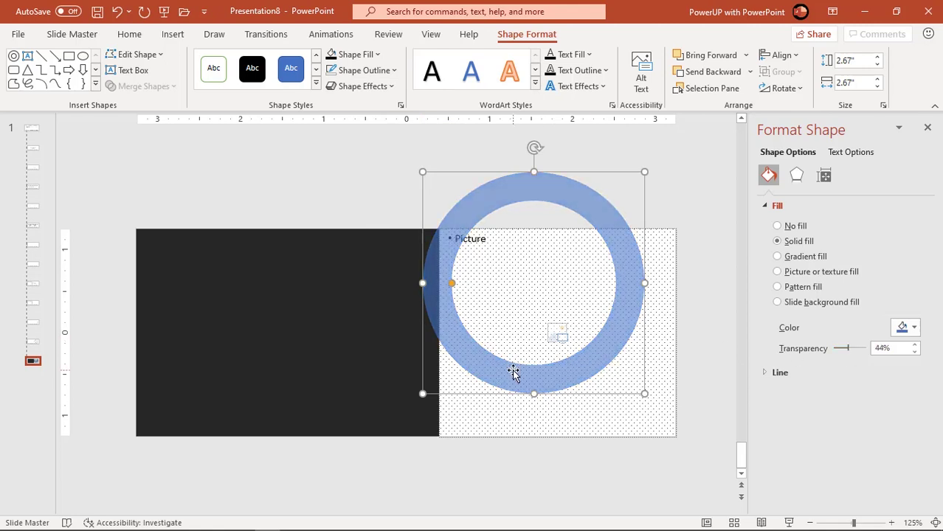
Duplicate the ring straight below the original and align it so the copy's top band overlaps the first ring's bottom band
{"action": "scroll", "coordinate": [514, 372], "scroll_direction": "up", "scroll_amount": 1}
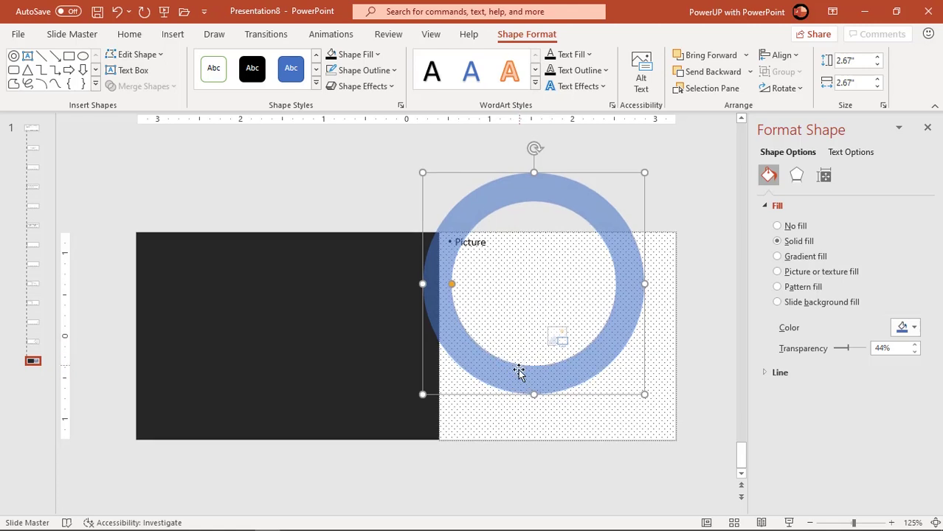
{"action": "left_click_drag", "start_coordinate": [595, 211], "coordinate": [620, 393]}
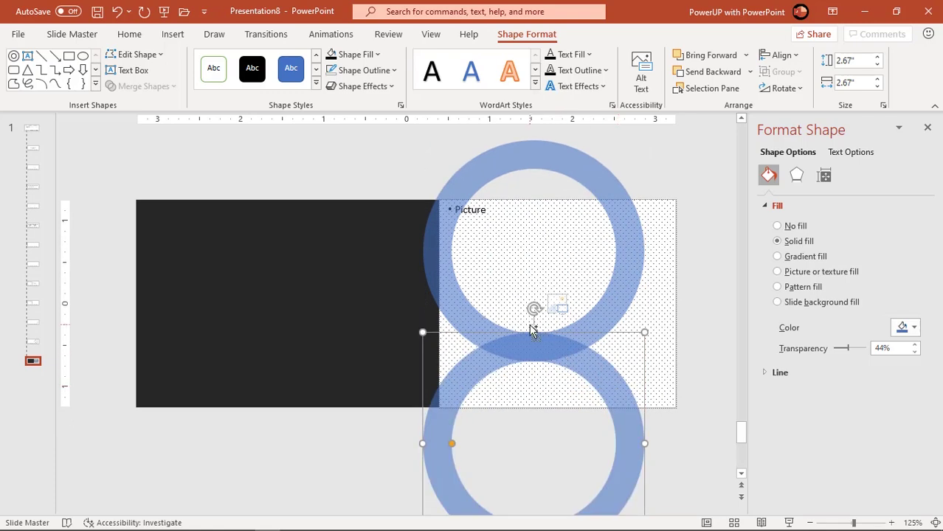
{"action": "scroll", "coordinate": [531, 329], "scroll_direction": "up", "scroll_amount": 3}
{"action": "scroll", "coordinate": [480, 249], "scroll_direction": "up", "scroll_amount": 1}
{"action": "scroll", "coordinate": [471, 217], "scroll_direction": "up", "scroll_amount": 2}
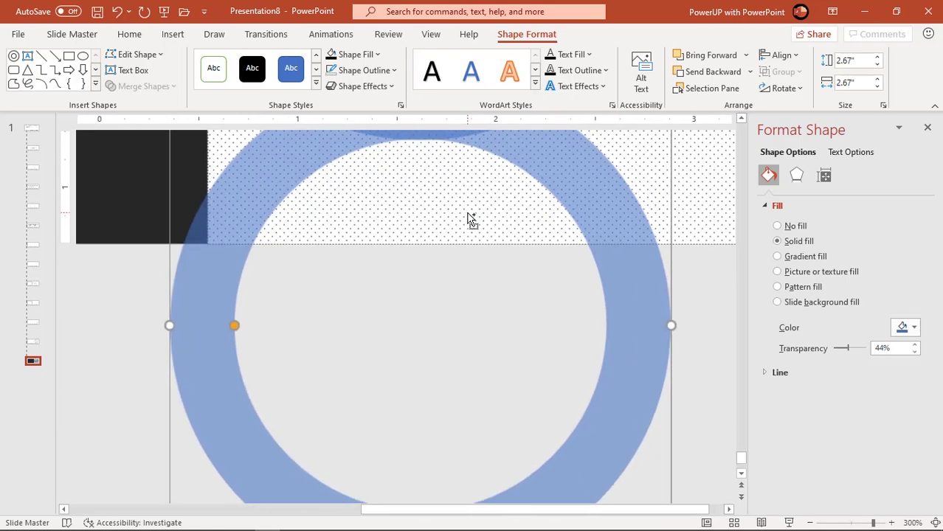
{"action": "scroll", "coordinate": [470, 217], "scroll_direction": "up", "scroll_amount": 4}
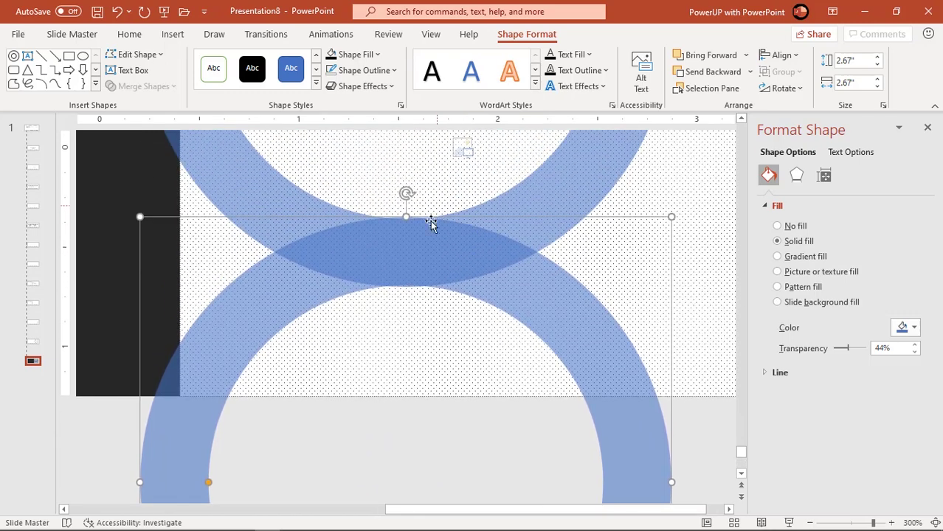
{"action": "left_click", "coordinate": [445, 329]}
{"action": "left_click", "coordinate": [430, 250]}
{"action": "left_click_drag", "start_coordinate": [429, 251], "coordinate": [429, 253]}
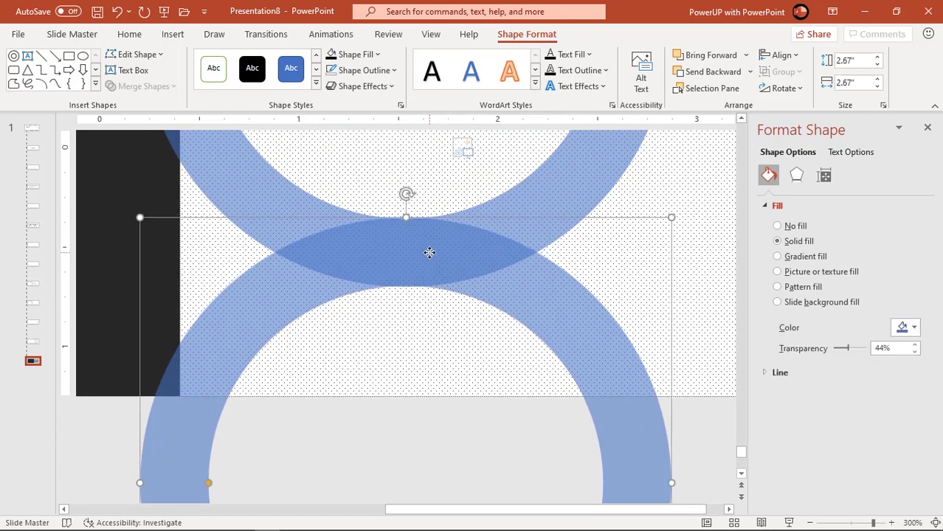
{"action": "scroll", "coordinate": [437, 269], "scroll_direction": "down", "scroll_amount": 5}
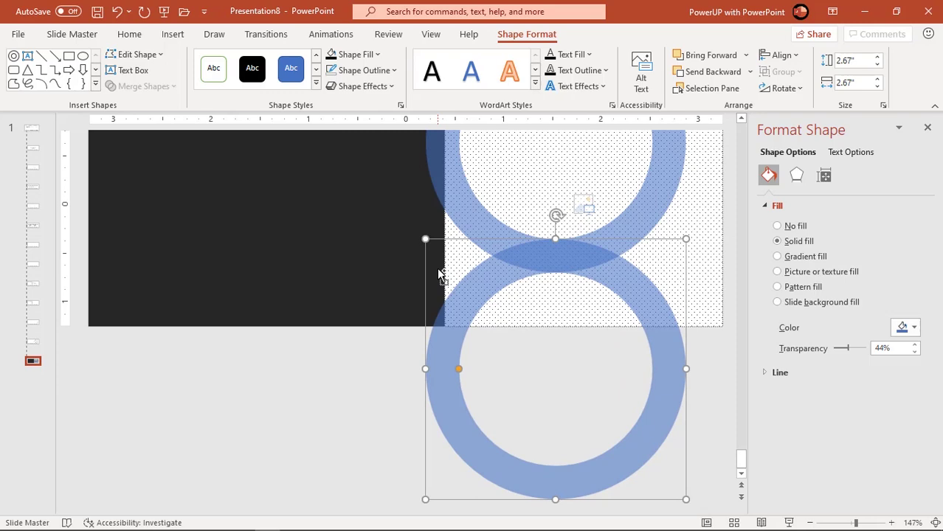
{"action": "scroll", "coordinate": [436, 267], "scroll_direction": "down", "scroll_amount": 3}
{"action": "left_click", "coordinate": [360, 225]}
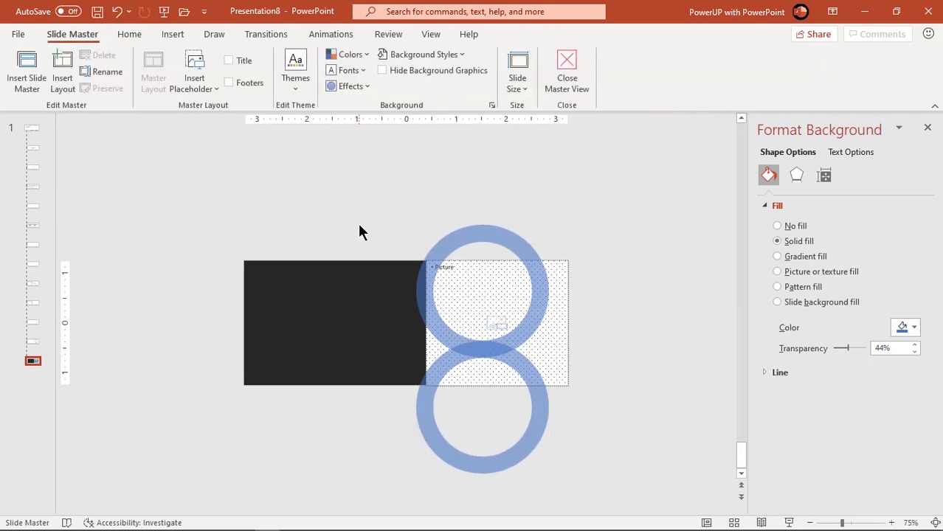
Draw a rectangle about 6.06 in tall over the right halves of both rings and narrow it to about 2.67 in wide
{"action": "left_click", "coordinate": [173, 34]}
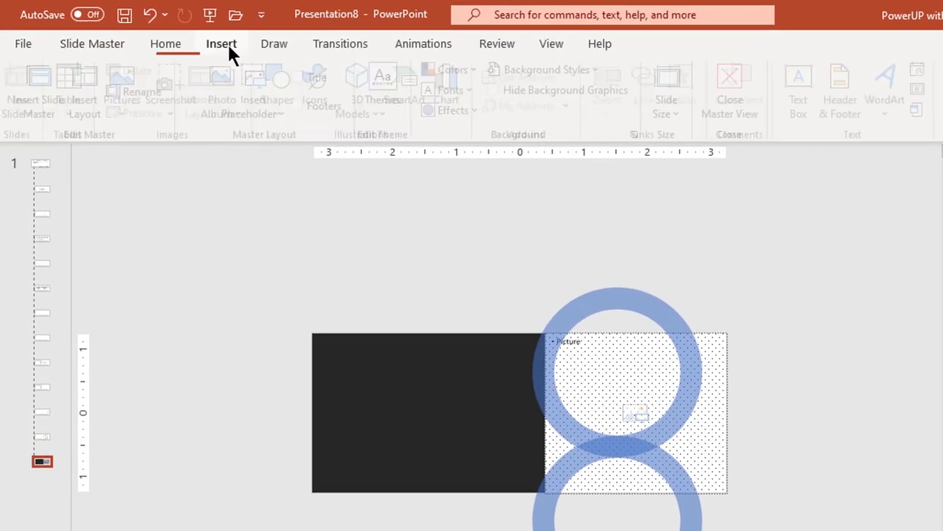
{"action": "left_click", "coordinate": [284, 118]}
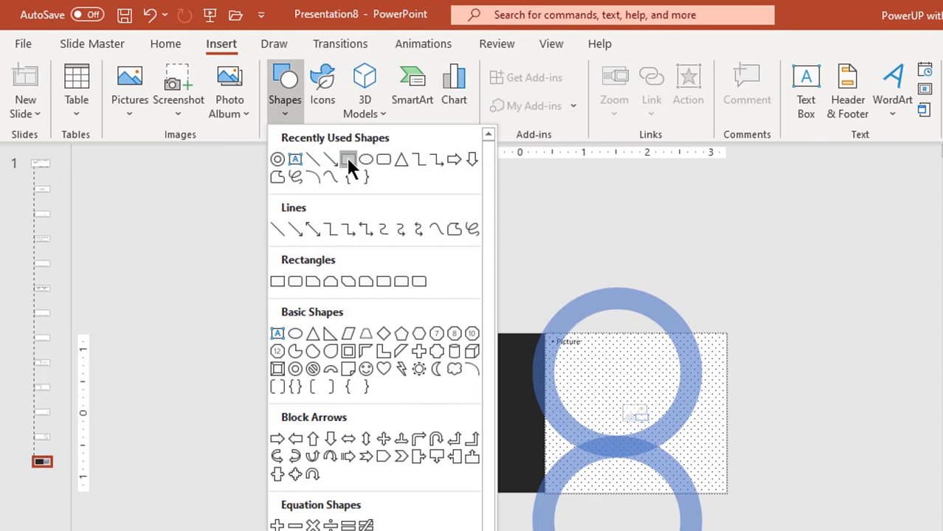
{"action": "left_click", "coordinate": [349, 159]}
{"action": "left_click_drag", "start_coordinate": [609, 234], "coordinate": [855, 530]}
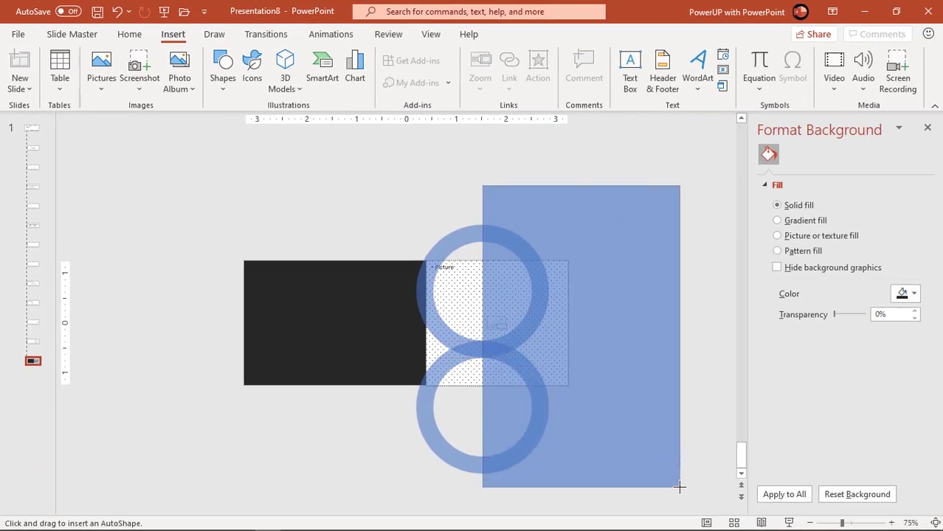
{"action": "left_click_drag", "start_coordinate": [680, 487], "coordinate": [680, 487]}
{"action": "left_click_drag", "start_coordinate": [480, 338], "coordinate": [482, 339]}
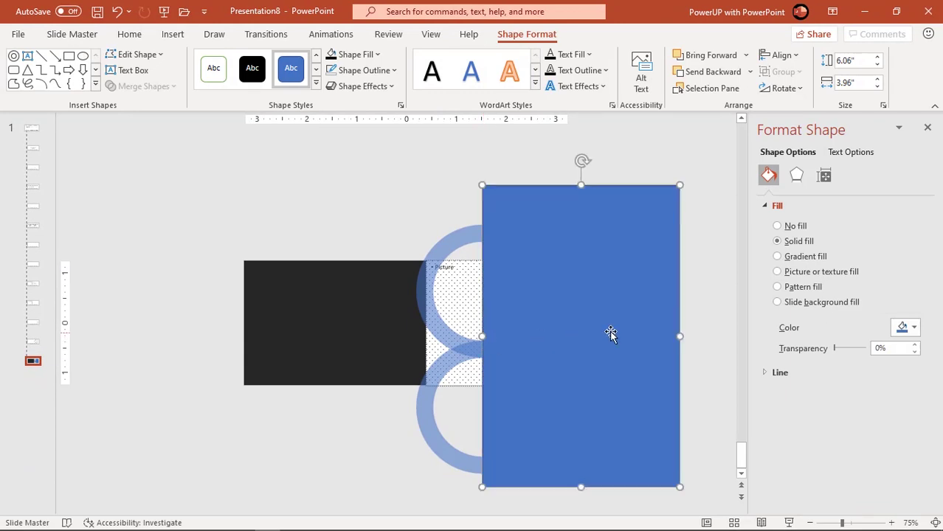
{"action": "left_click_drag", "start_coordinate": [679, 333], "coordinate": [615, 335]}
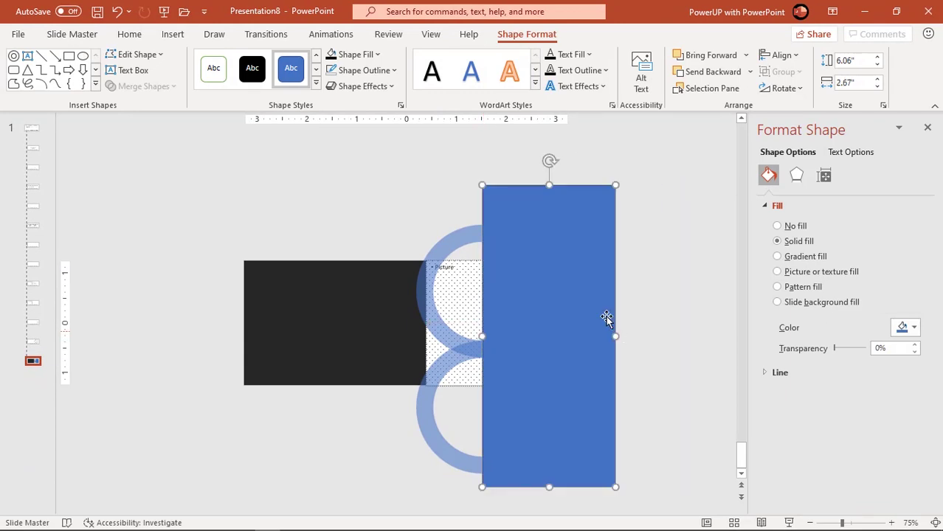
Remove the tall rectangle's outline and set its fill transparency to 44%
{"action": "left_click", "coordinate": [373, 70]}
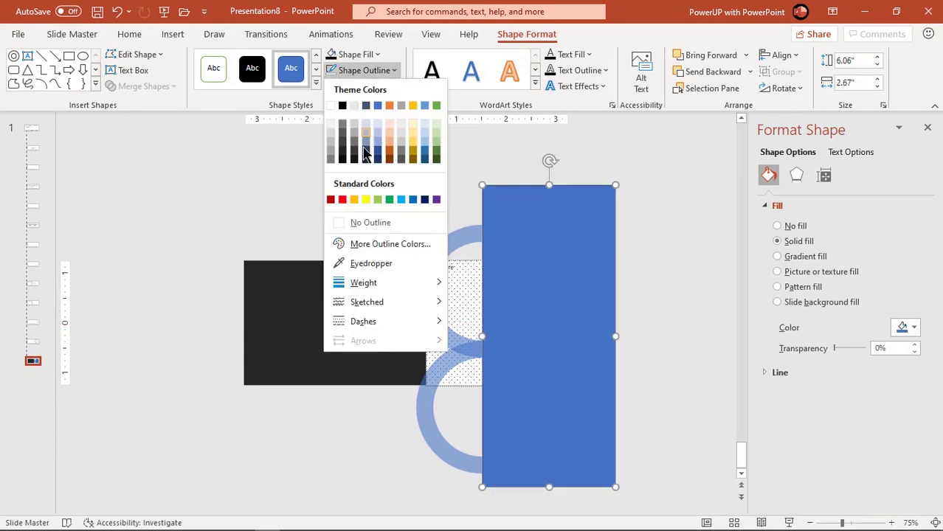
{"action": "left_click", "coordinate": [366, 221]}
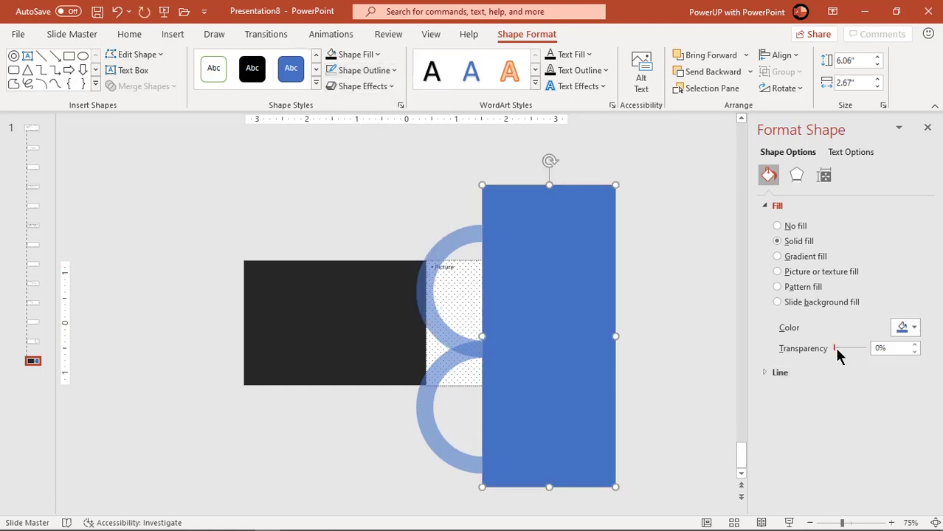
{"action": "left_click_drag", "start_coordinate": [838, 354], "coordinate": [850, 356]}
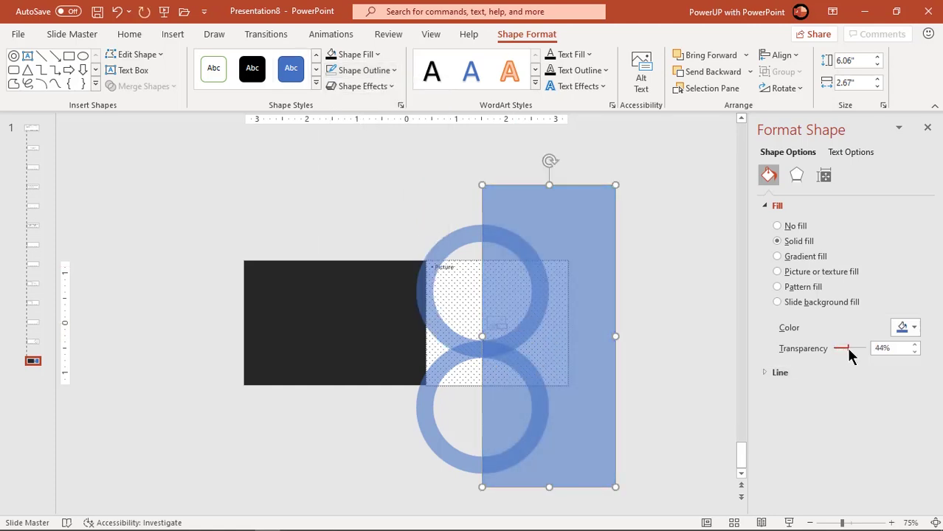
Duplicate the tall rectangle and place the copy exactly over the original
{"action": "left_click", "coordinate": [671, 328]}
{"action": "left_click", "coordinate": [608, 281]}
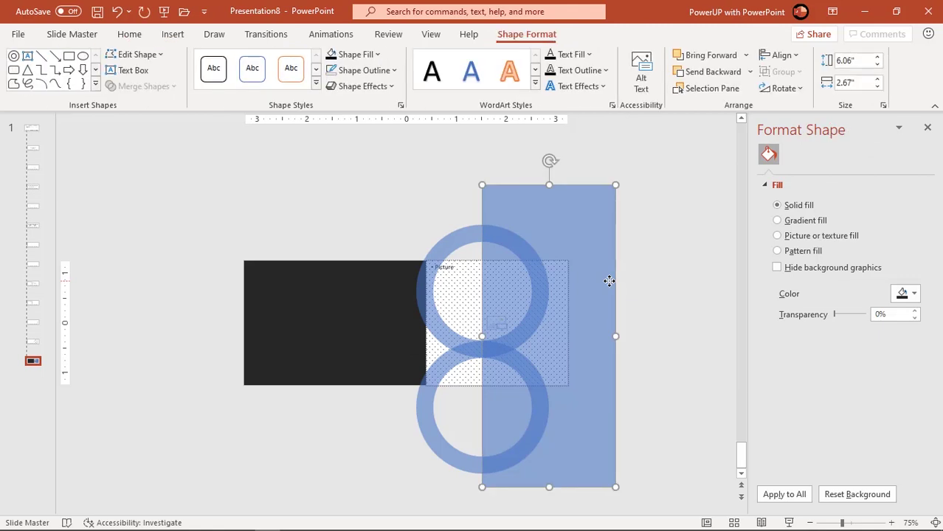
{"action": "left_click_drag", "start_coordinate": [609, 281], "coordinate": [587, 277]}
Subtract one of the stacked rectangles from the upper ring to cut away its right half
{"action": "left_click", "coordinate": [454, 245]}
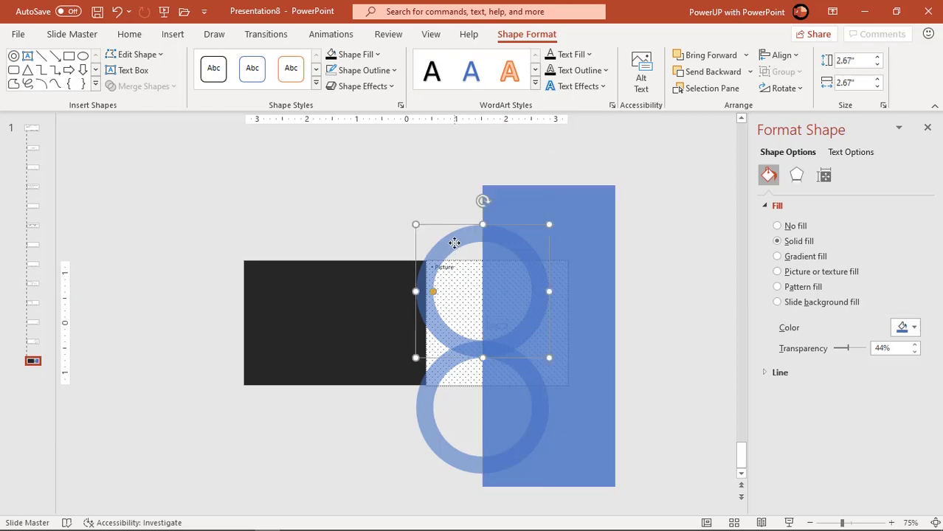
{"action": "left_click", "coordinate": [576, 246], "text": "shift"}
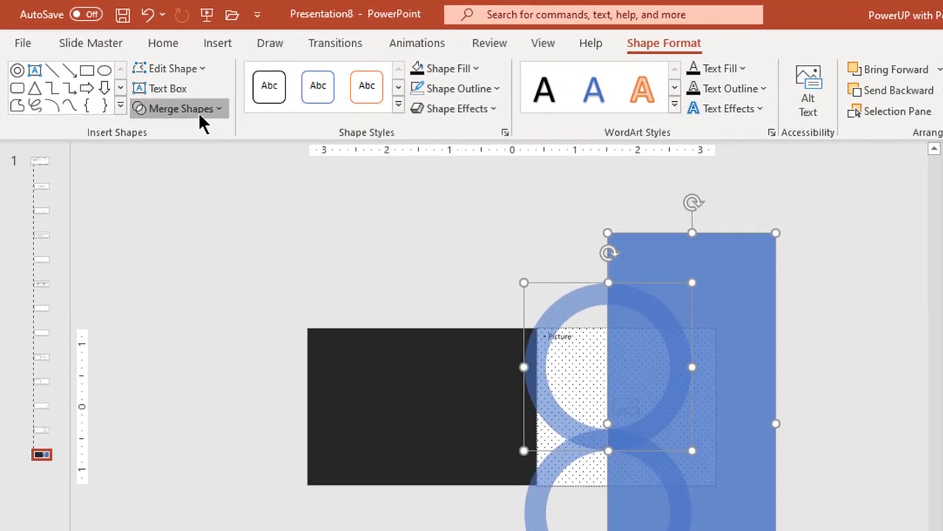
{"action": "left_click", "coordinate": [199, 112]}
{"action": "left_click", "coordinate": [174, 224]}
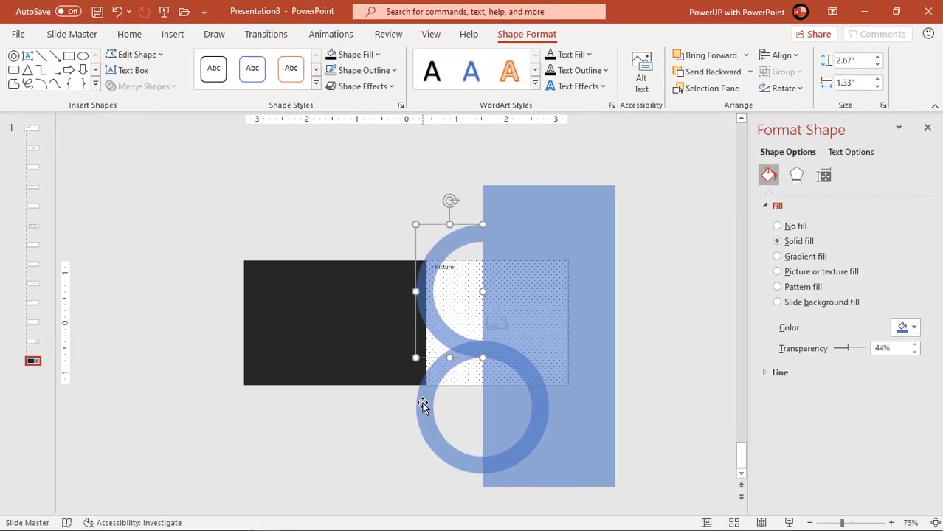
Subtract the remaining tall rectangle from the lower ring to cut away its right half
{"action": "left_click", "coordinate": [528, 503]}
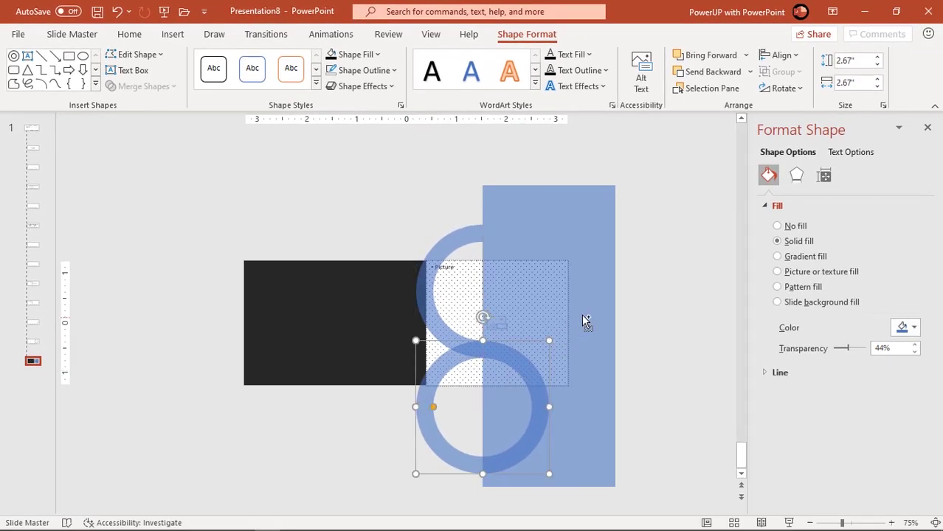
{"action": "left_click", "coordinate": [560, 304], "text": "shift"}
{"action": "left_click", "coordinate": [140, 87]}
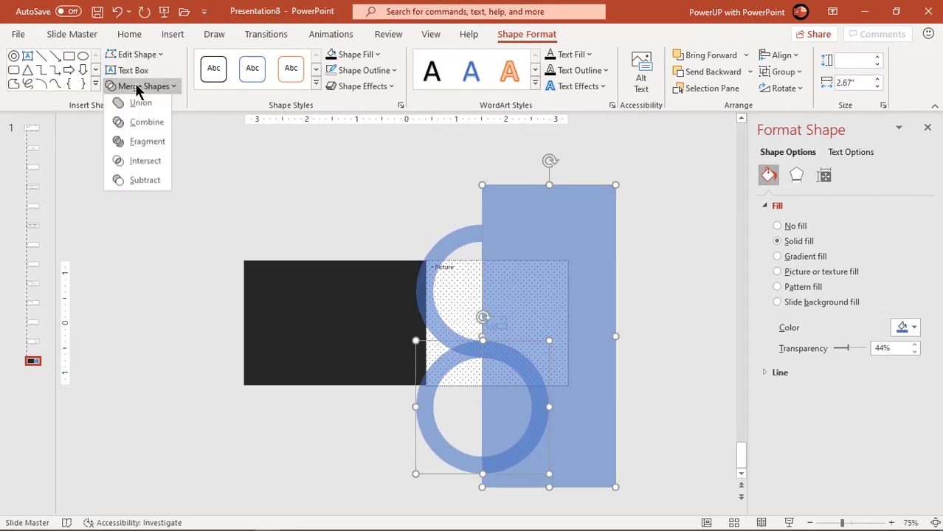
{"action": "left_click", "coordinate": [136, 177]}
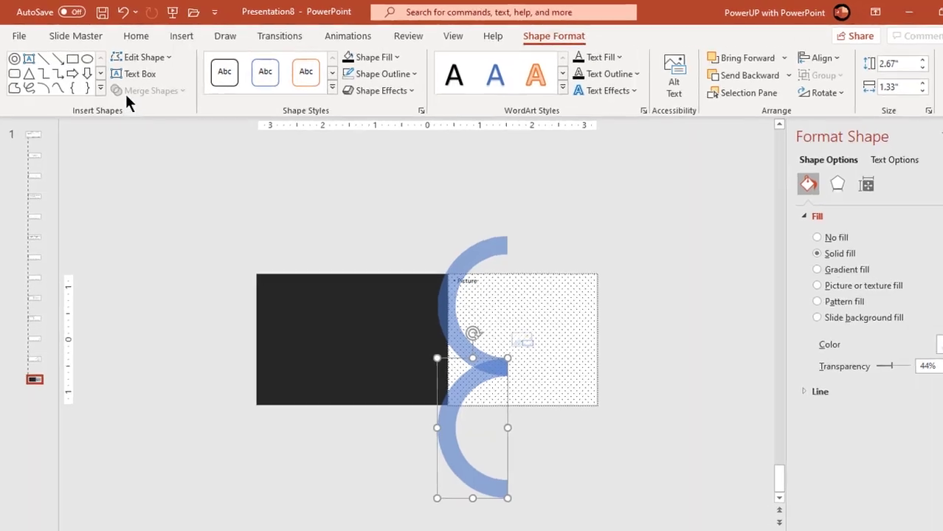
Draw a wide rectangle above the slide, its bottom edge on the slide's top edge, covering the overhanging part of the upper half ring
{"action": "left_click", "coordinate": [172, 34]}
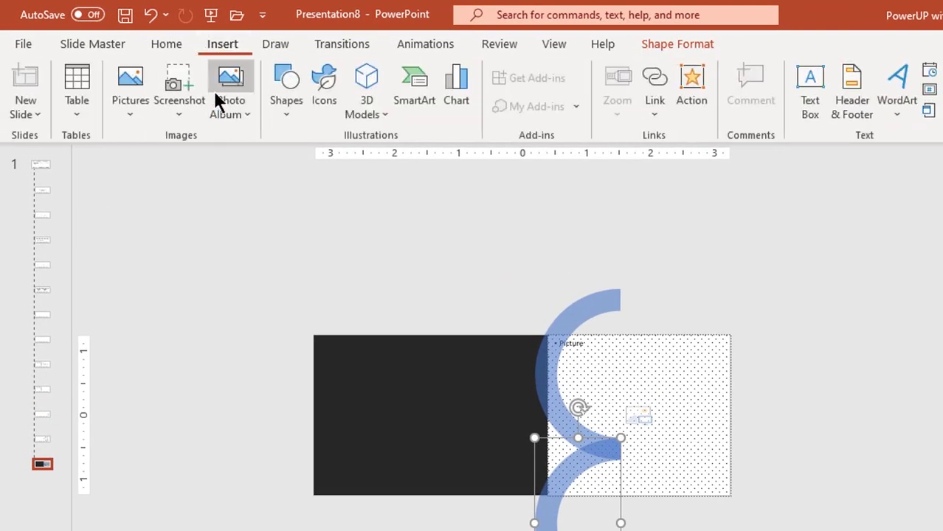
{"action": "left_click", "coordinate": [281, 110]}
{"action": "left_click", "coordinate": [350, 160]}
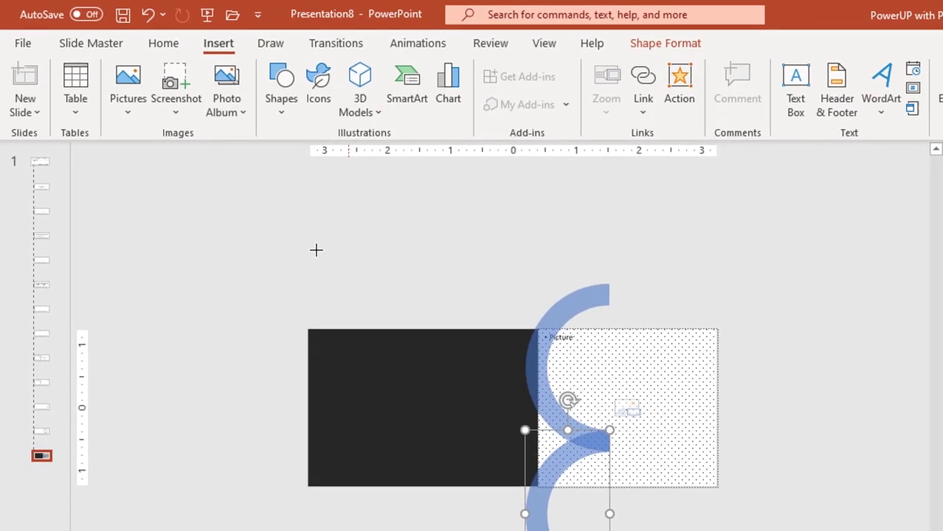
{"action": "left_click_drag", "start_coordinate": [283, 235], "coordinate": [744, 340]}
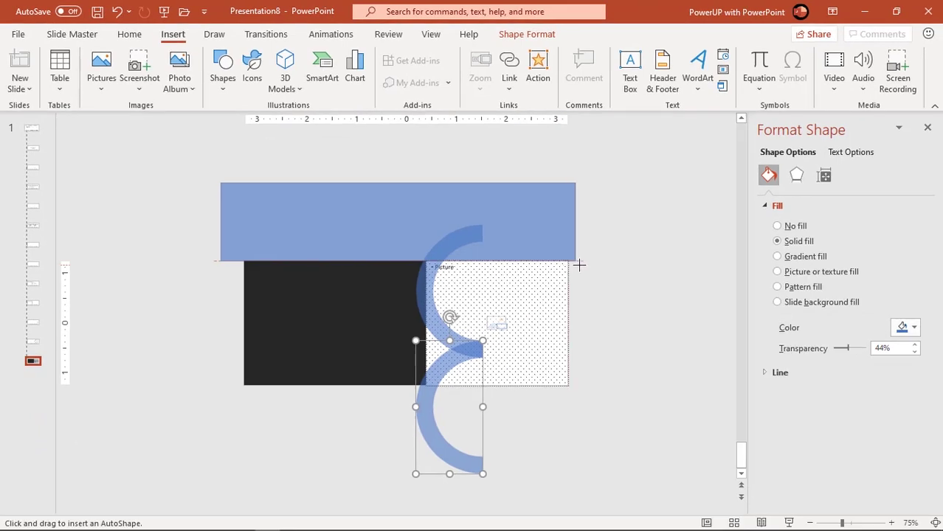
{"action": "left_click_drag", "start_coordinate": [579, 264], "coordinate": [583, 261]}
Subtract the wide rectangle from the upper half ring to trim it flush with the slide's top edge
{"action": "left_click", "coordinate": [434, 323], "text": "shift"}
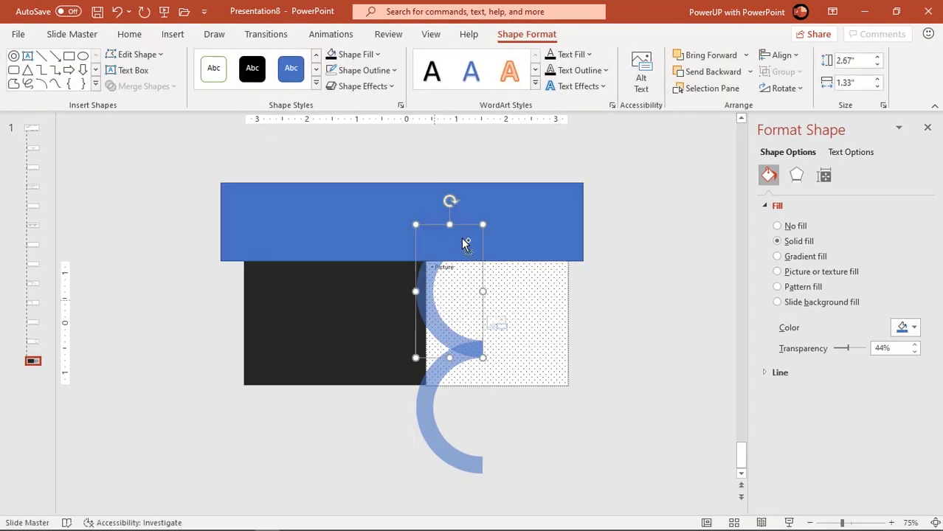
{"action": "left_click", "coordinate": [161, 90]}
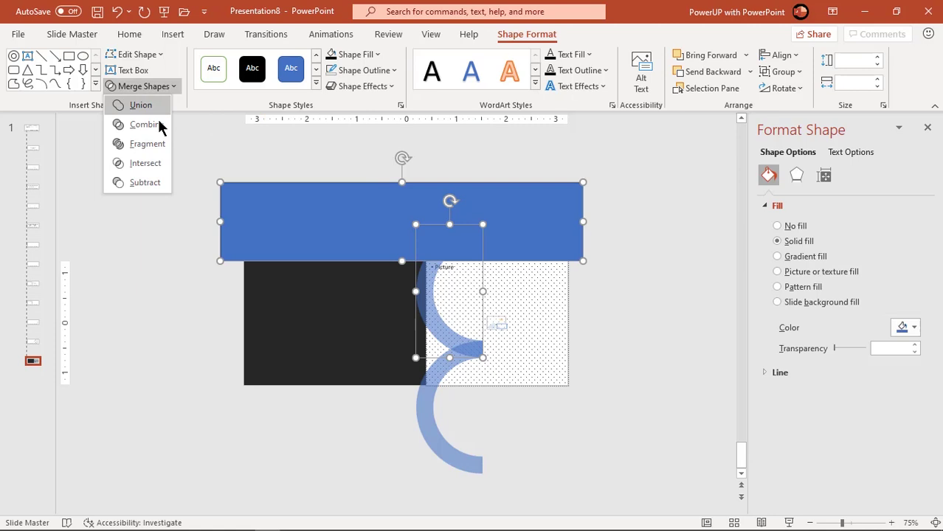
{"action": "left_click", "coordinate": [148, 182]}
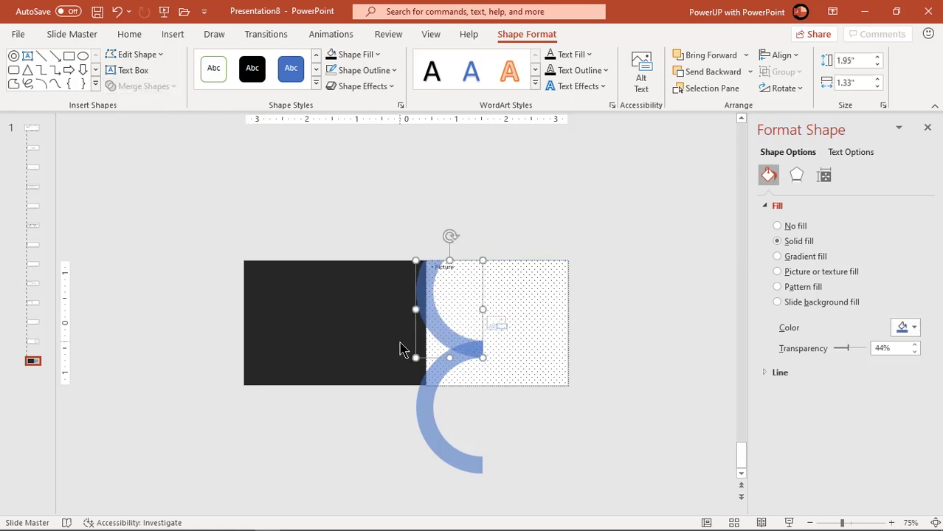
Draw a wide rectangle below the slide, starting at its bottom-left corner and covering the overhanging part of the lower half ring
{"action": "left_click", "coordinate": [172, 37]}
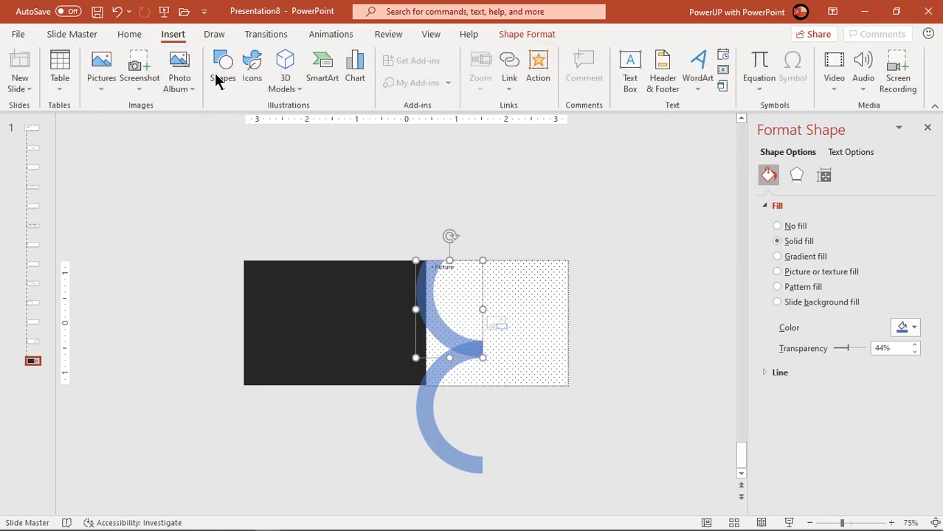
{"action": "left_click", "coordinate": [221, 81]}
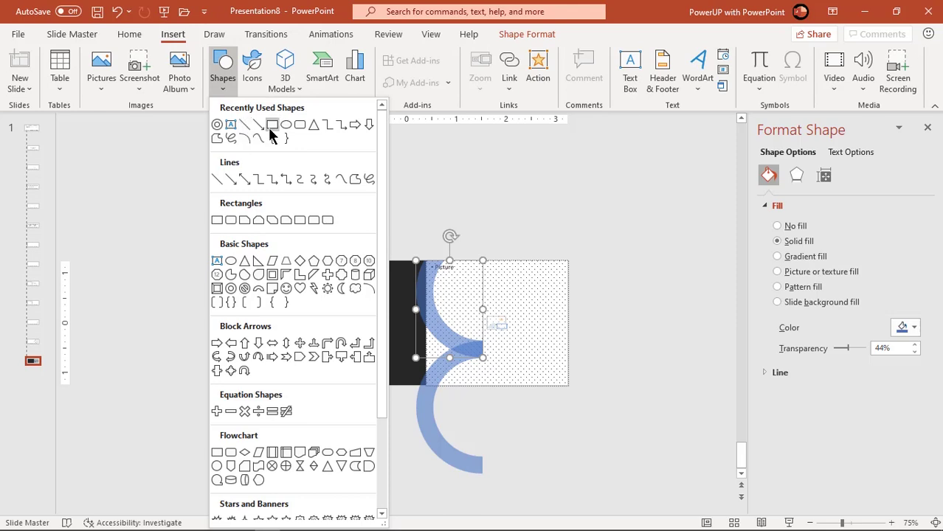
{"action": "left_click", "coordinate": [271, 125]}
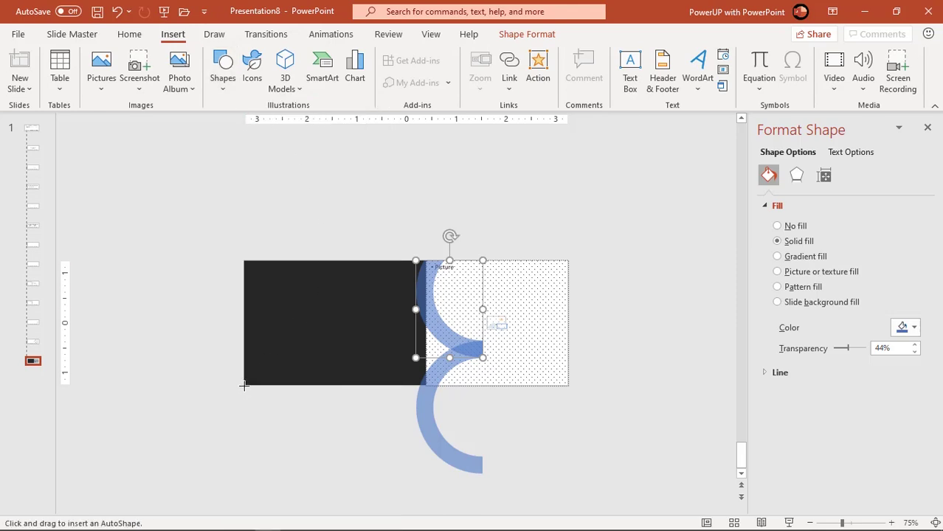
{"action": "left_click_drag", "start_coordinate": [244, 384], "coordinate": [595, 494]}
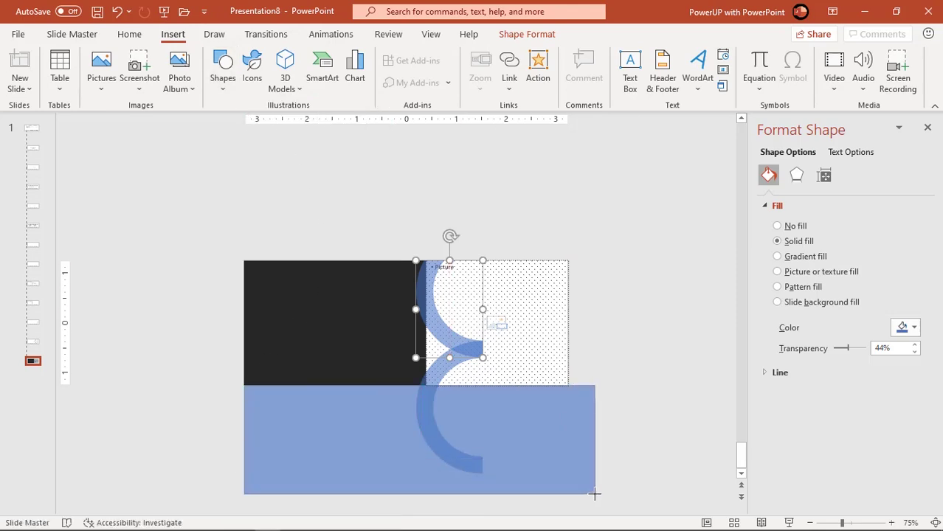
Subtract the rectangle below the slide from the lower half ring to trim it flush with the slide's bottom edge
{"action": "left_click", "coordinate": [457, 362]}
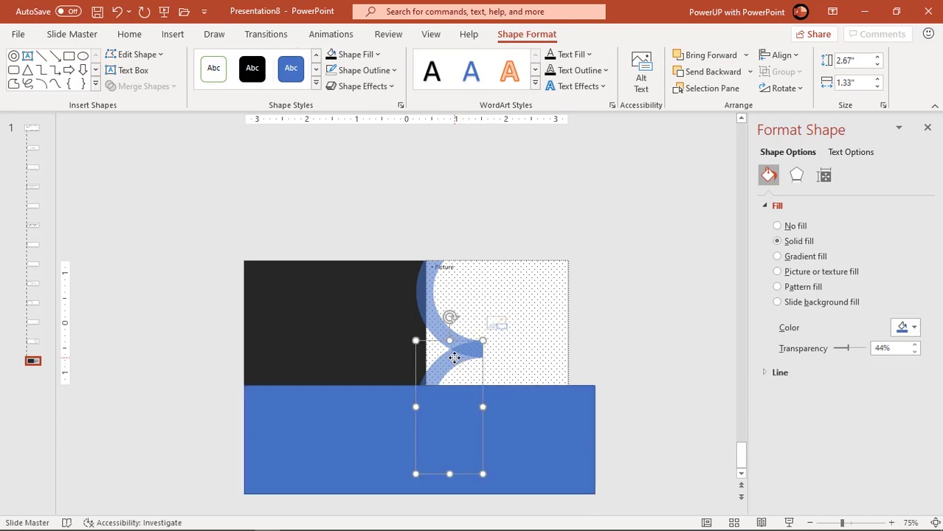
{"action": "left_click", "coordinate": [536, 434], "text": "shift"}
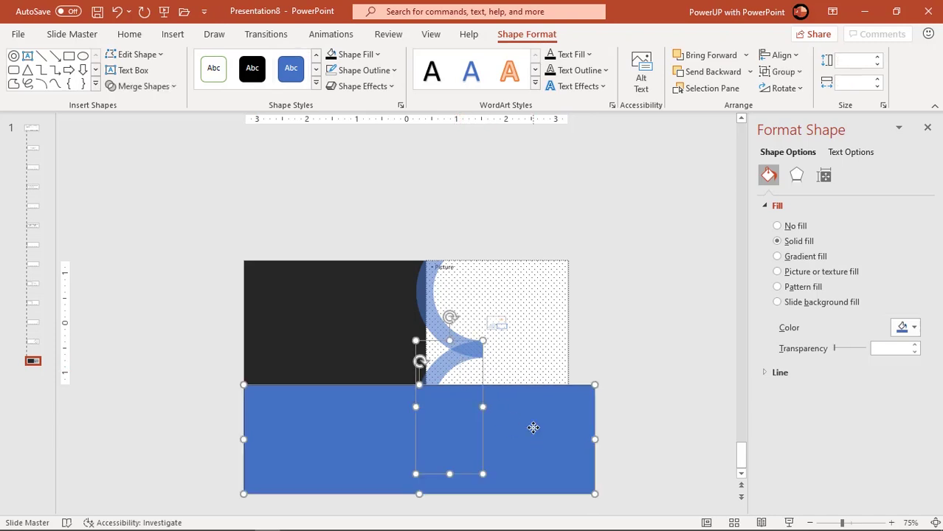
{"action": "left_click", "coordinate": [163, 90]}
{"action": "left_click", "coordinate": [142, 183]}
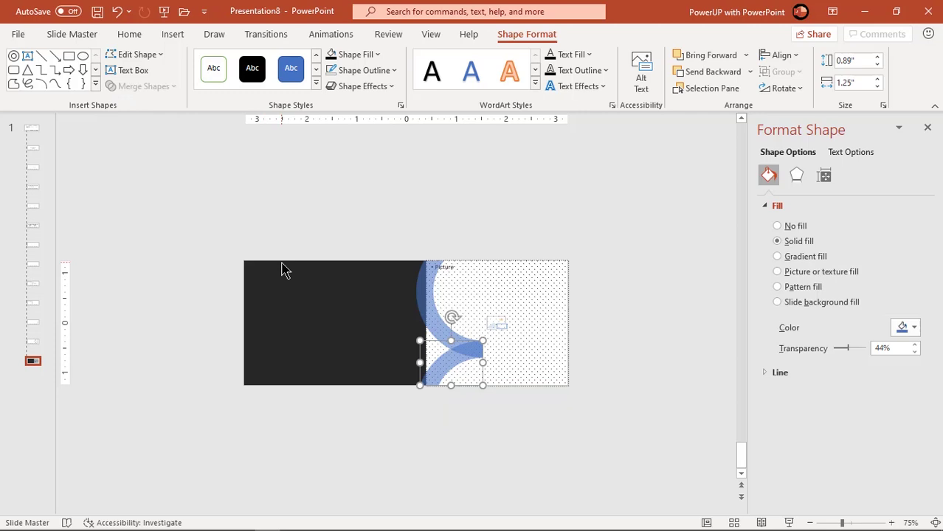
Duplicate both trimmed arcs and lay the copies, filled with standard red, exactly over the blue originals
{"action": "left_click", "coordinate": [423, 297], "text": "shift"}
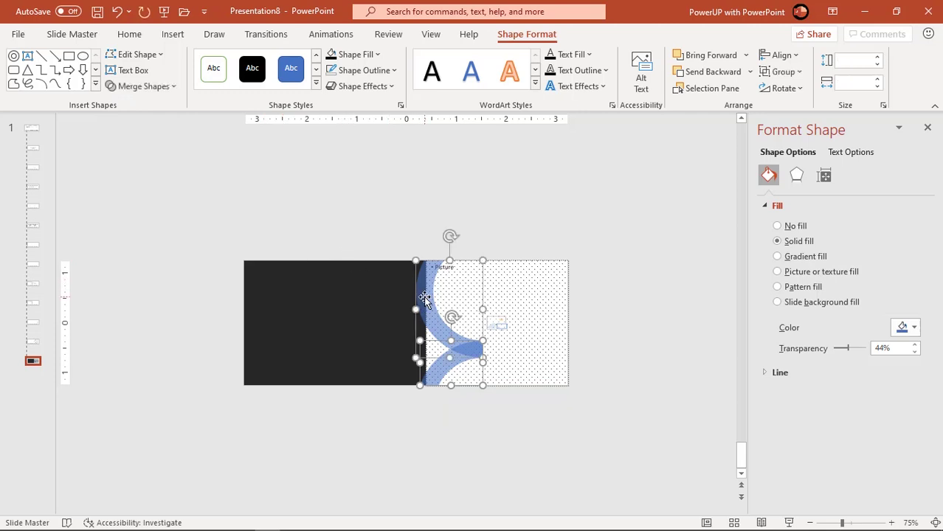
{"action": "left_click_drag", "start_coordinate": [423, 296], "coordinate": [517, 266]}
{"action": "left_click", "coordinate": [367, 55]}
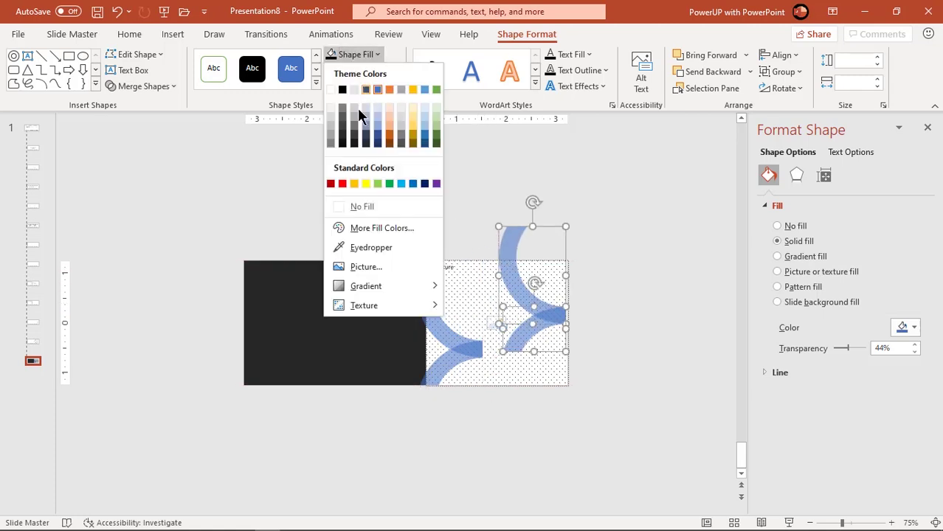
{"action": "left_click", "coordinate": [345, 183]}
{"action": "left_click_drag", "start_coordinate": [512, 277], "coordinate": [428, 310]}
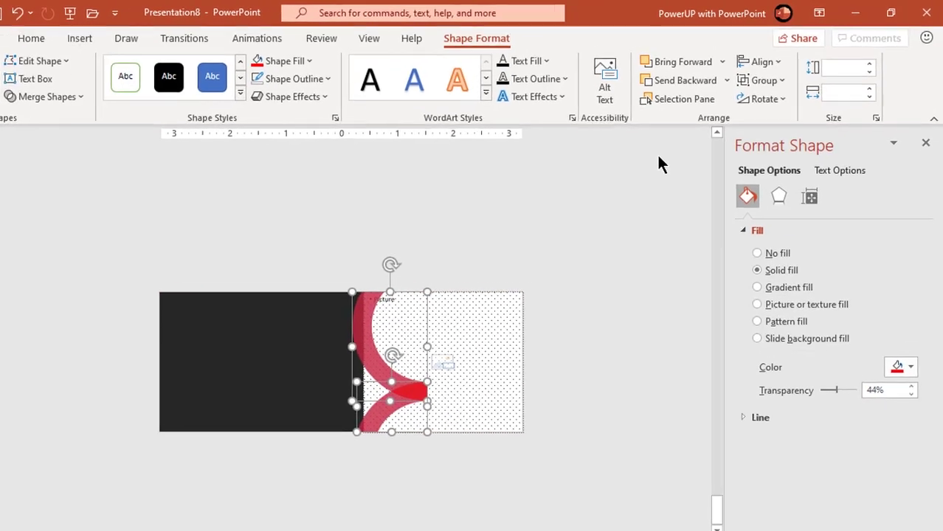
Hide the two blue original arcs, Freeform: Shape 12 and Freeform: Shape 10
{"action": "left_click", "coordinate": [658, 111]}
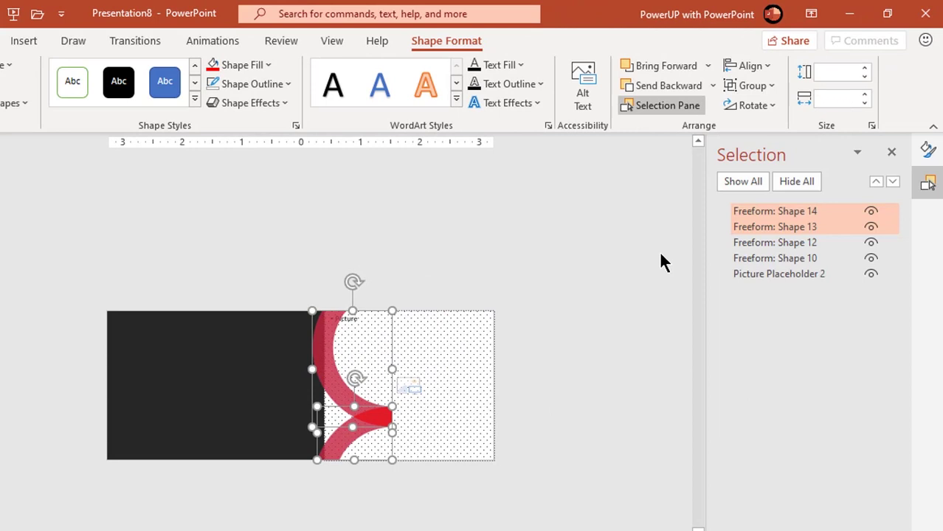
{"action": "left_click", "coordinate": [642, 270]}
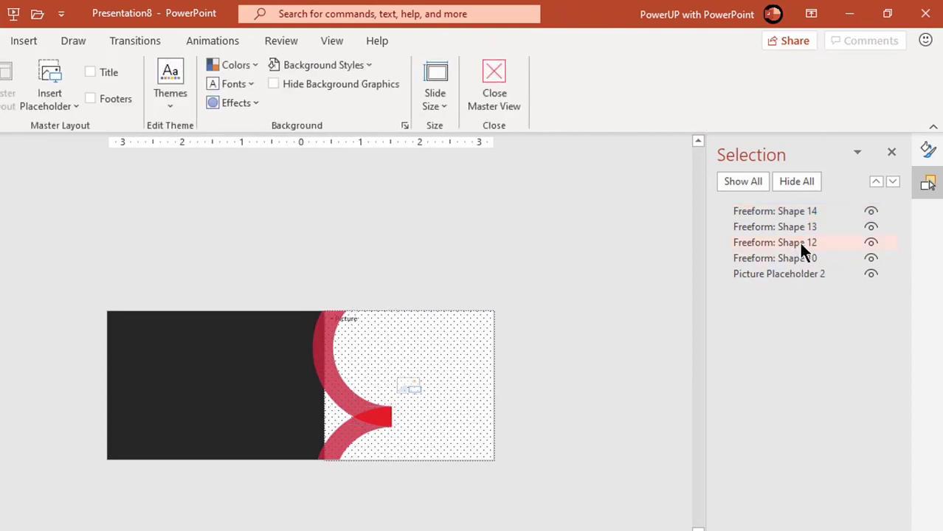
{"action": "left_click", "coordinate": [800, 243]}
{"action": "left_click", "coordinate": [871, 243]}
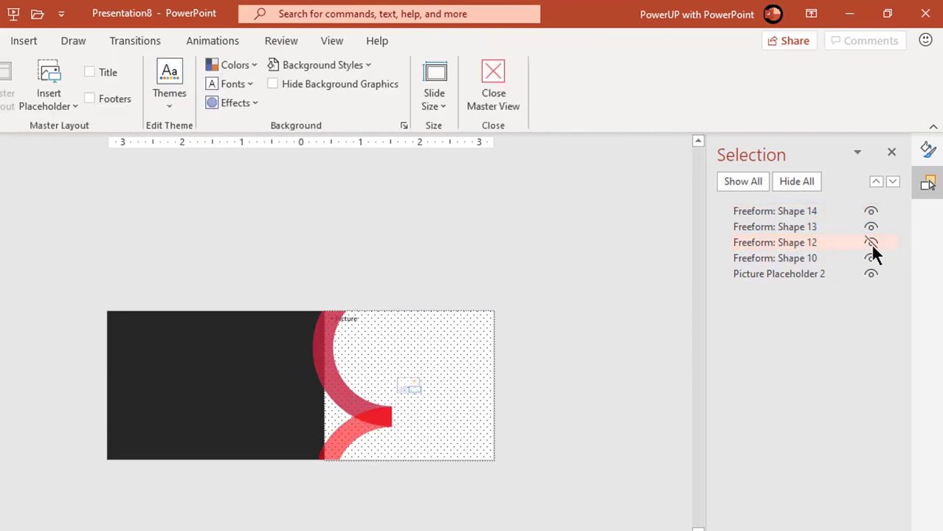
{"action": "left_click", "coordinate": [871, 253]}
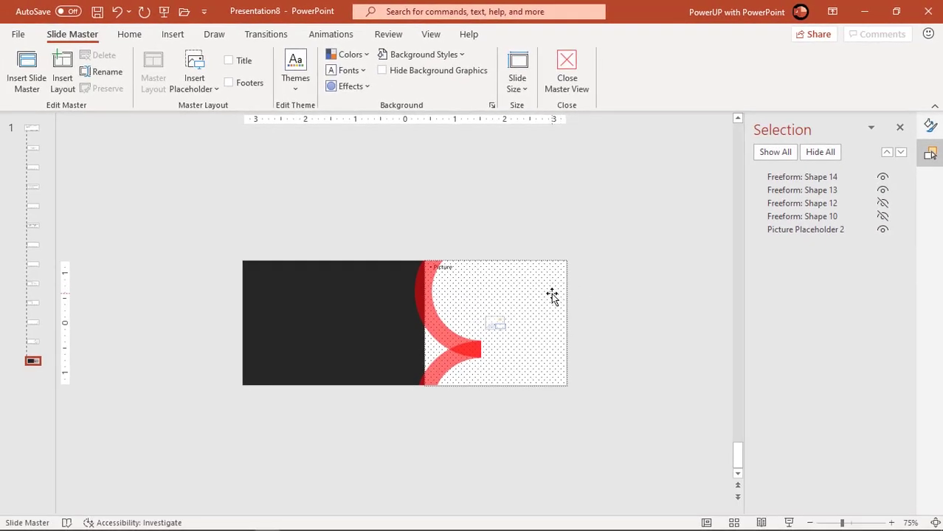
Subtract the upper red arc, Freeform: Shape 13, from the picture placeholder
{"action": "scroll", "coordinate": [552, 295], "scroll_direction": "up", "scroll_amount": 5}
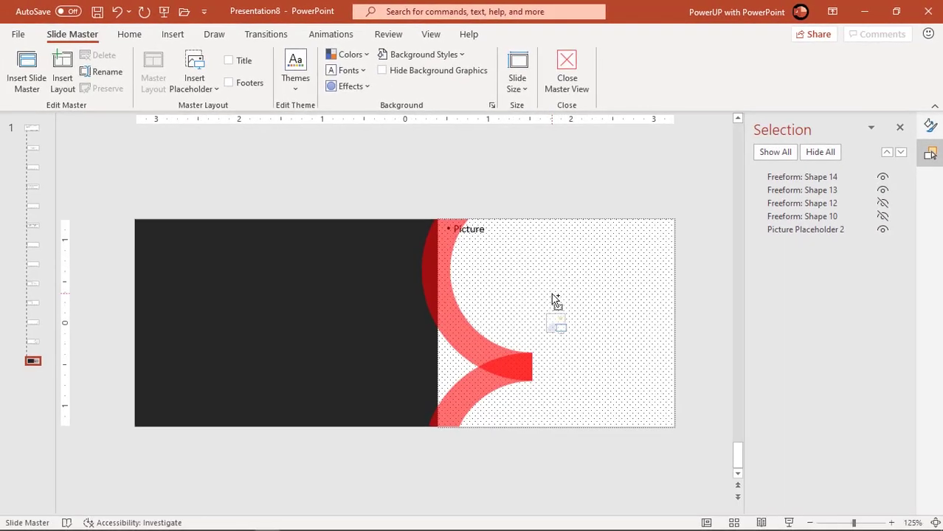
{"action": "left_click", "coordinate": [585, 270]}
{"action": "left_click", "coordinate": [474, 343], "text": "shift"}
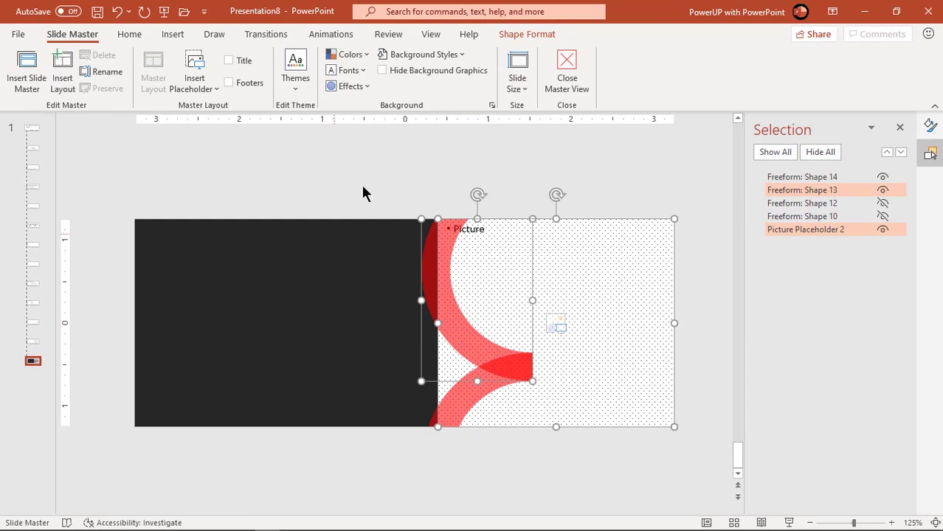
{"action": "left_click", "coordinate": [516, 34]}
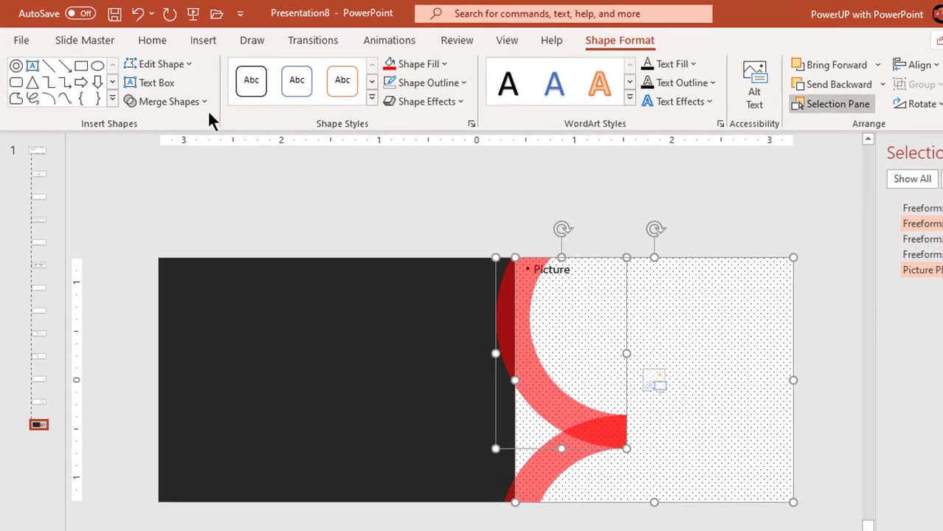
{"action": "left_click", "coordinate": [162, 89]}
{"action": "left_click", "coordinate": [160, 212]}
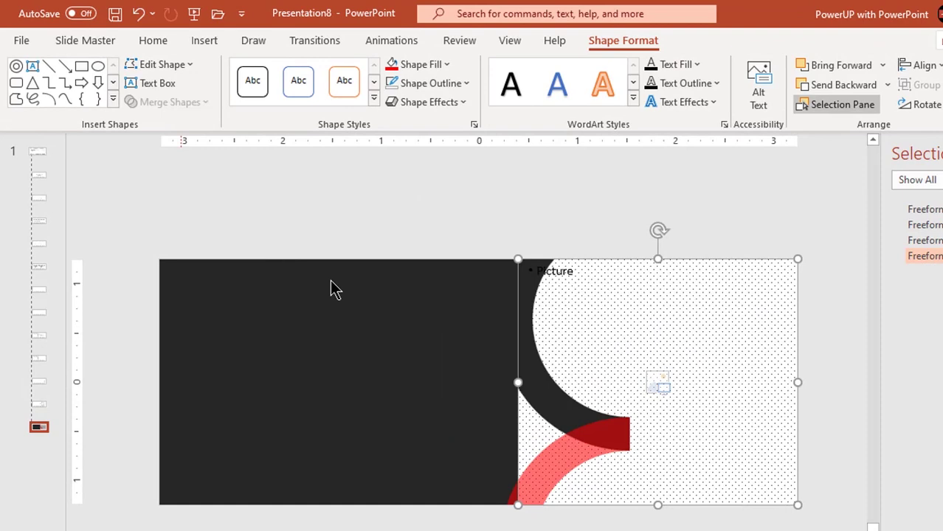
Subtract the lower red arc from the picture placeholder as well
{"action": "key", "text": "ctrl+z"}
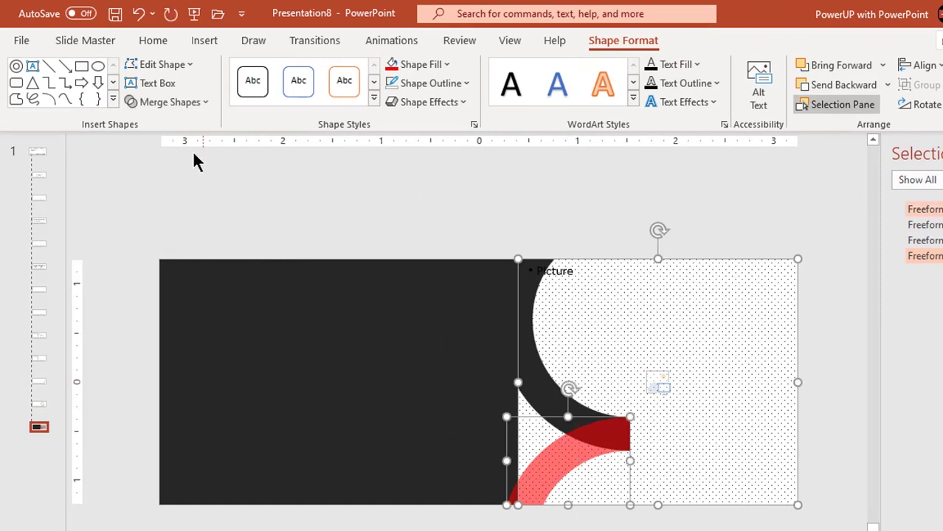
{"action": "left_click", "coordinate": [181, 101]}
{"action": "left_click", "coordinate": [158, 212]}
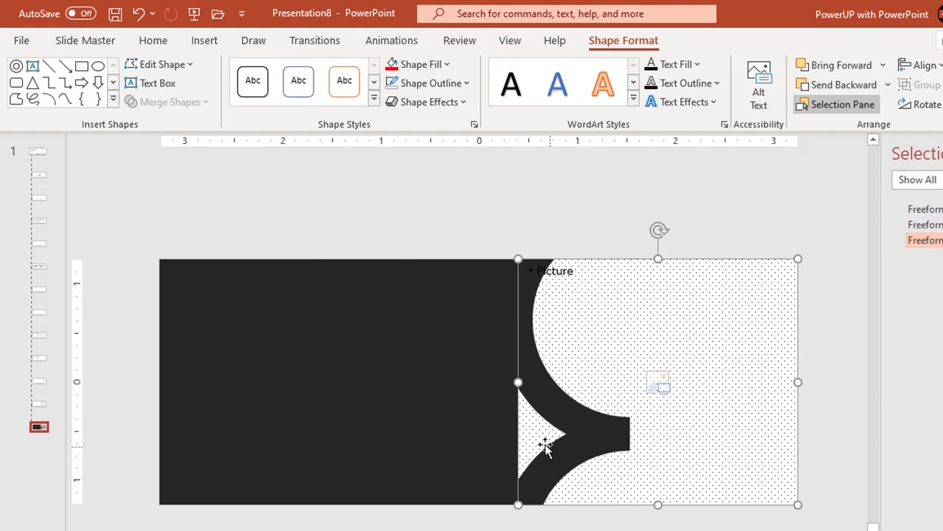
Draw an isosceles triangle, rotate it to point right, and place it over the leftover placeholder sliver between the two arc cutouts
{"action": "left_click", "coordinate": [34, 82]}
{"action": "left_click_drag", "start_coordinate": [311, 314], "coordinate": [431, 417]}
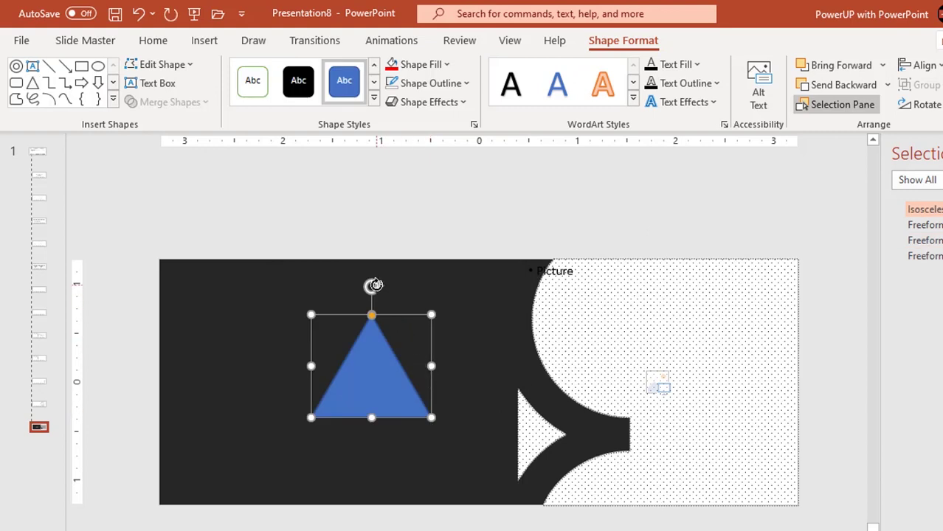
{"action": "left_click_drag", "start_coordinate": [374, 285], "coordinate": [451, 368]}
{"action": "left_click_drag", "start_coordinate": [390, 375], "coordinate": [562, 436]}
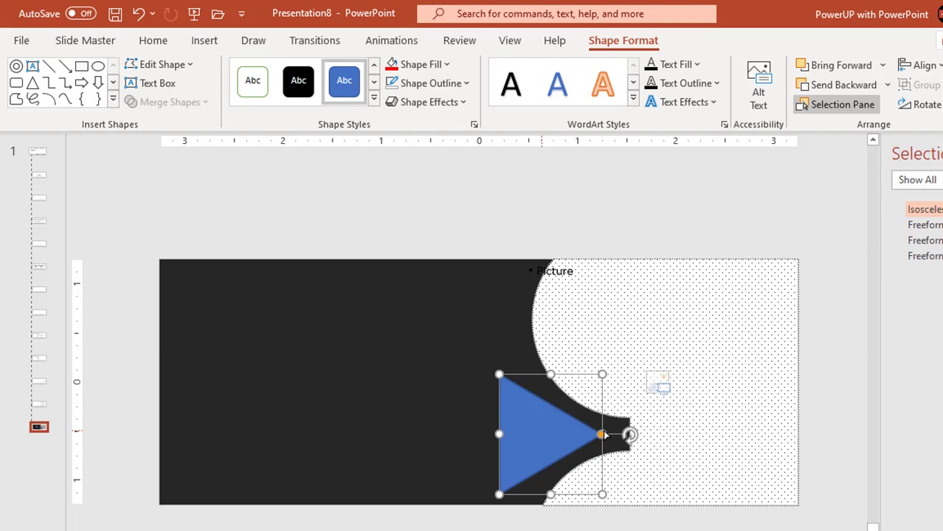
Subtract the triangle from the picture placeholder to remove the leftover sliver between the arc cutouts
{"action": "left_click", "coordinate": [718, 328]}
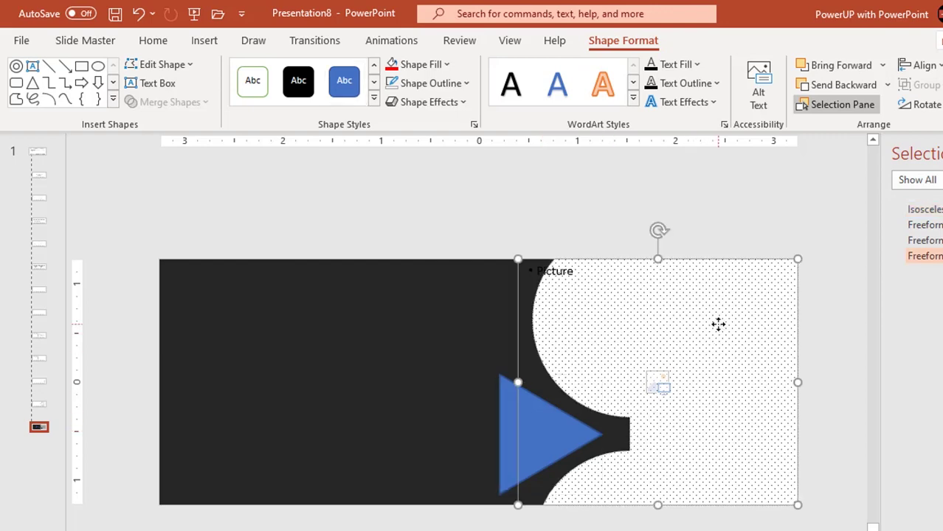
{"action": "left_click", "coordinate": [558, 430], "text": "shift"}
{"action": "left_click", "coordinate": [185, 105]}
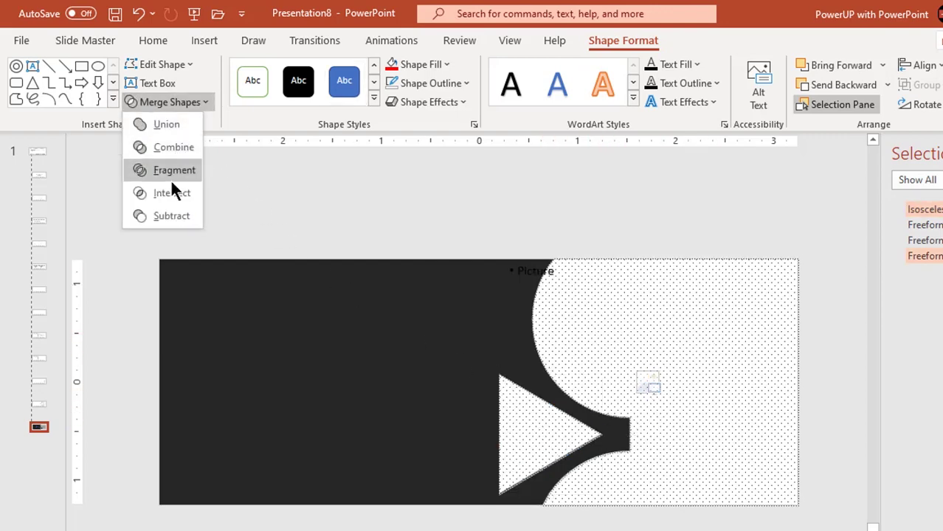
{"action": "left_click", "coordinate": [170, 216]}
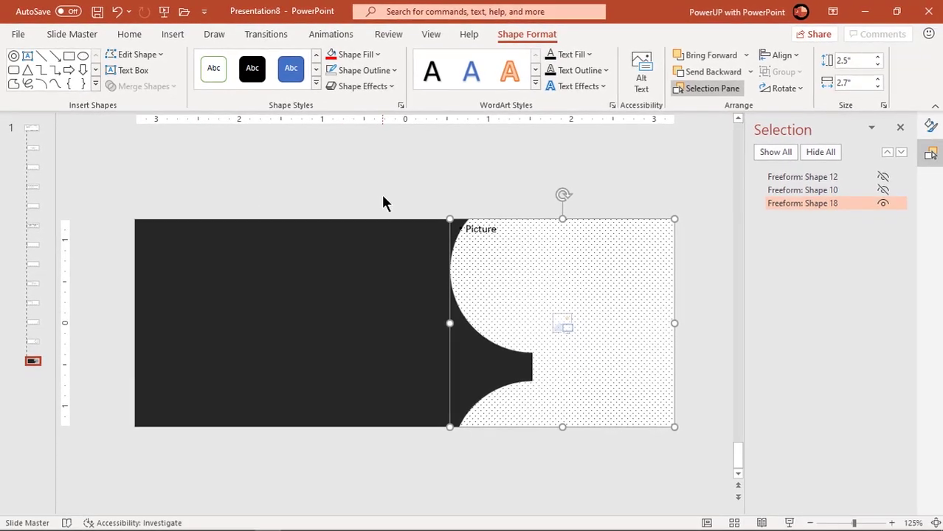
{"action": "left_click", "coordinate": [468, 196]}
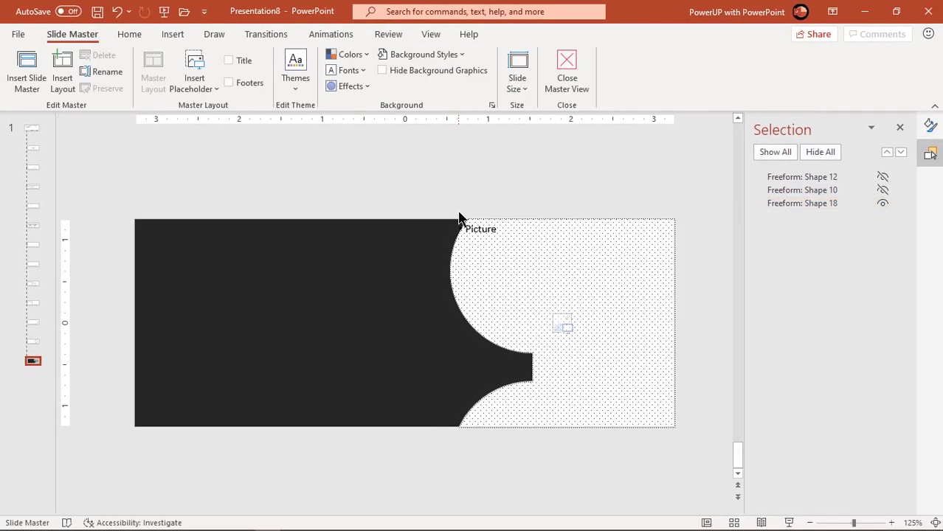
Duplicate the trimmed picture placeholder and place the copy to its left, level with the original
{"action": "left_click", "coordinate": [529, 268]}
{"action": "key", "text": "ctrl+d"}
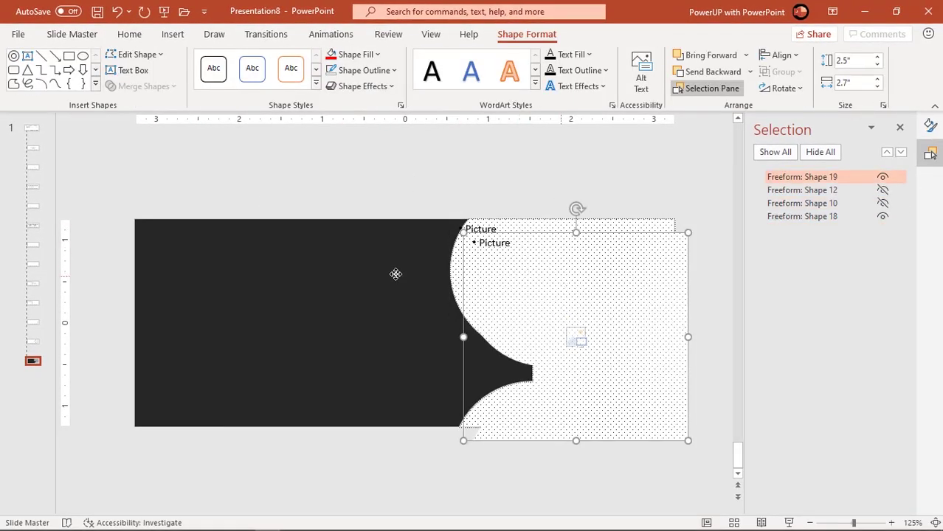
{"action": "left_click_drag", "start_coordinate": [561, 278], "coordinate": [293, 265]}
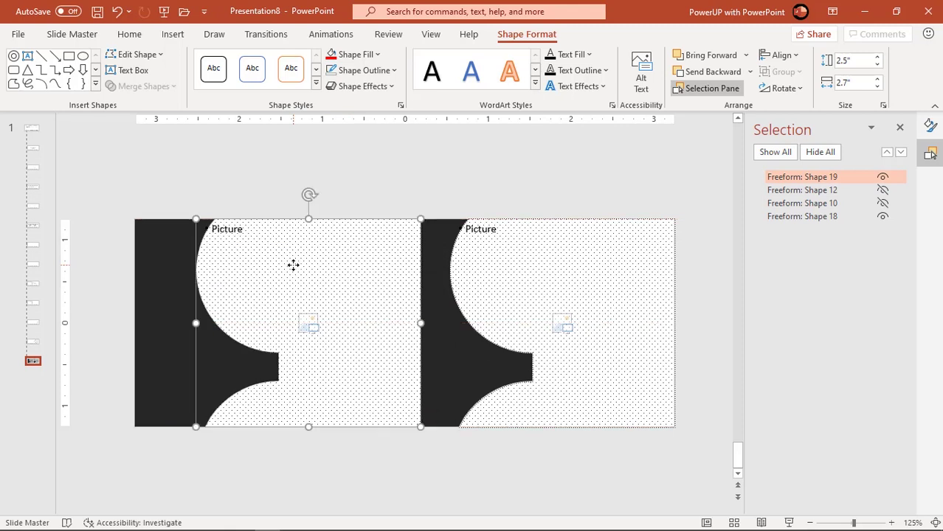
Draw a rectangle about 3.24 by 3.27 in covering the placeholder copy and intersect the two into a plain shape
{"action": "left_click", "coordinate": [70, 58]}
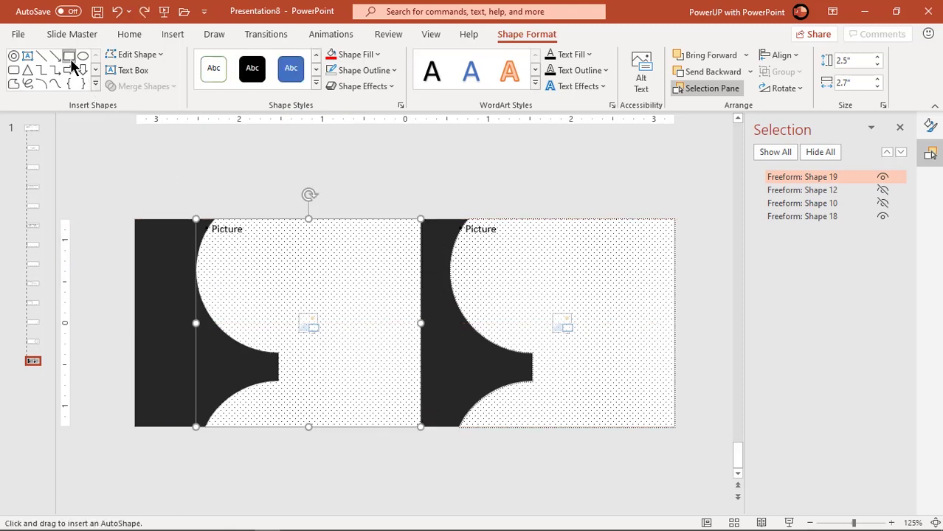
{"action": "left_click_drag", "start_coordinate": [175, 196], "coordinate": [445, 467]}
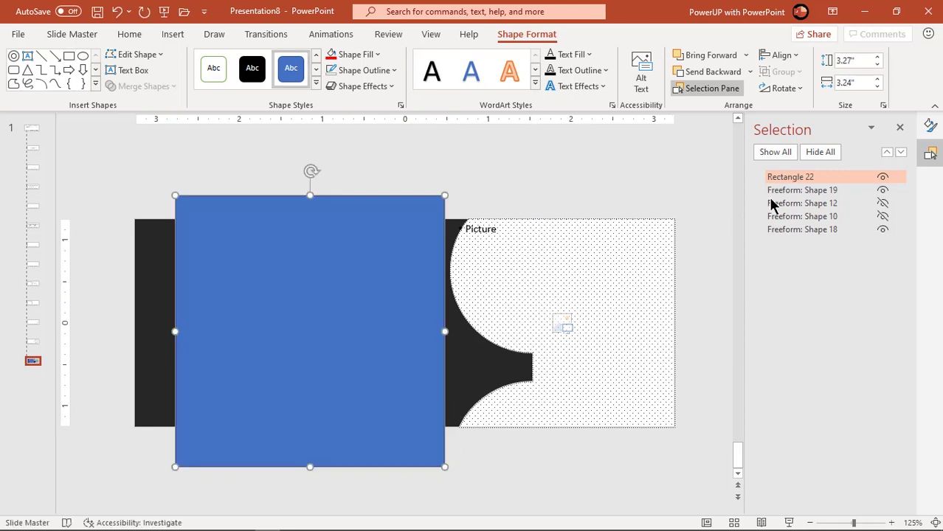
{"action": "left_click", "coordinate": [799, 190], "text": "ctrl"}
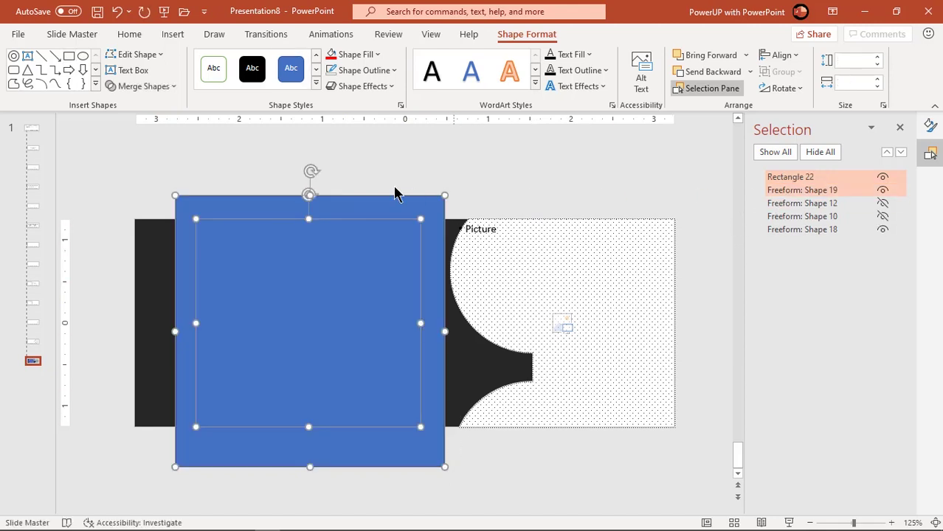
{"action": "left_click", "coordinate": [152, 86]}
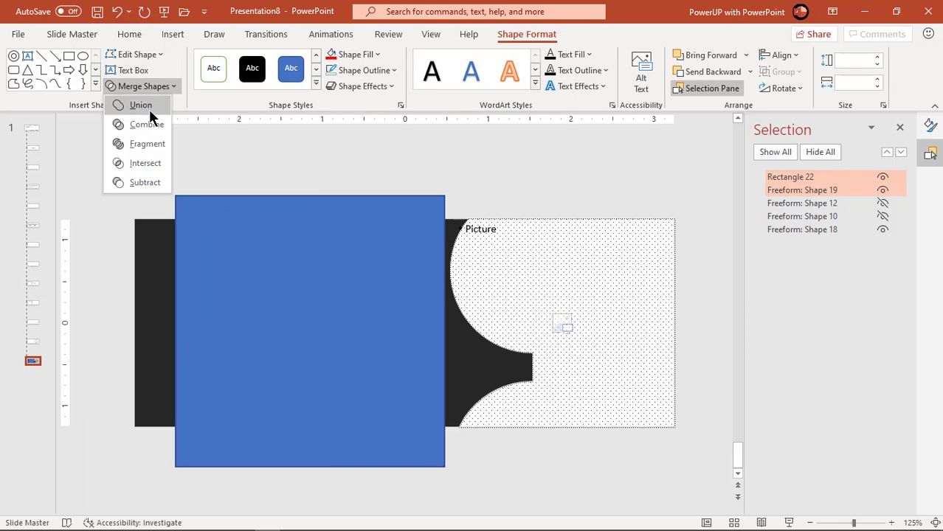
{"action": "left_click", "coordinate": [140, 163]}
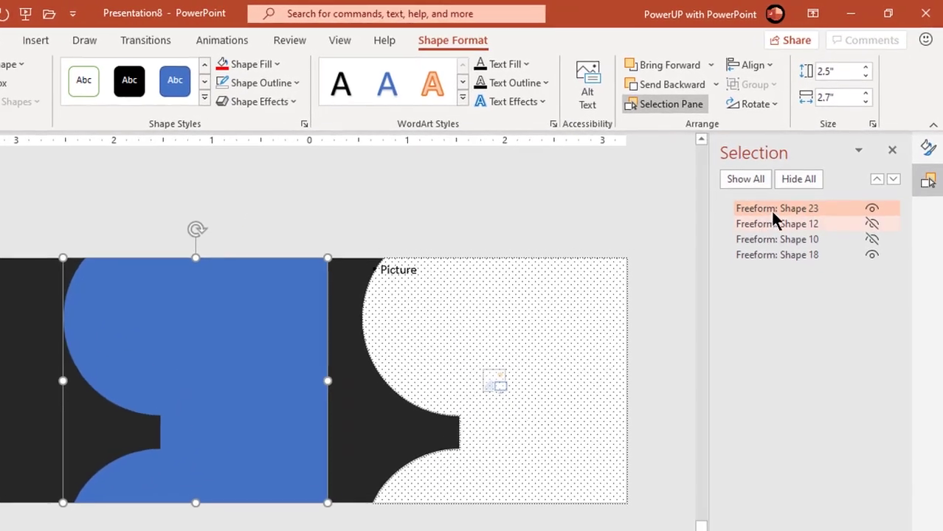
Rename the intersected blue shape as "For shade"
{"action": "double_click", "coordinate": [826, 177]}
{"action": "key", "text": "ctrl+a"}
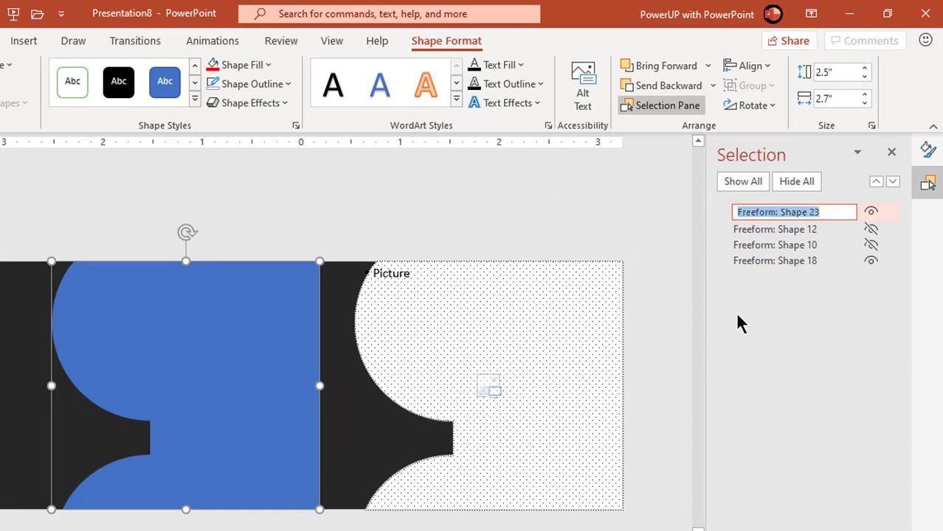
{"action": "type", "text": "For shade"}
{"action": "key", "text": "Return"}
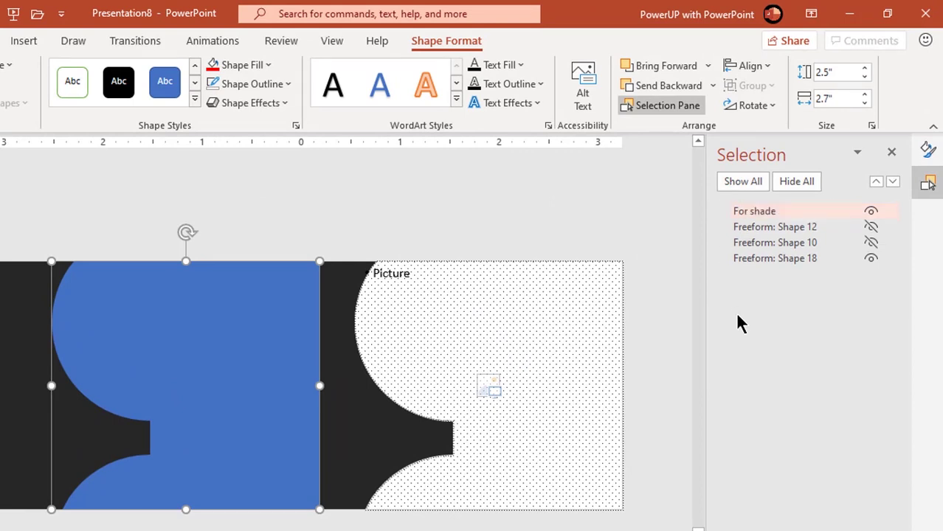
Hide the "For shade" shape and show the two blue arcs, Freeform: Shape 12 and Freeform: Shape 10
{"action": "left_click", "coordinate": [870, 212]}
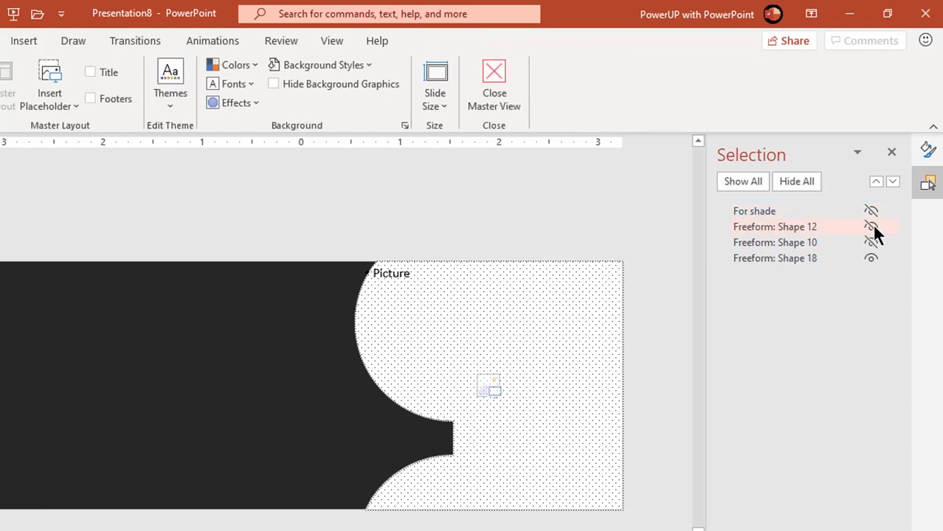
{"action": "left_click", "coordinate": [872, 228]}
{"action": "left_click", "coordinate": [872, 240]}
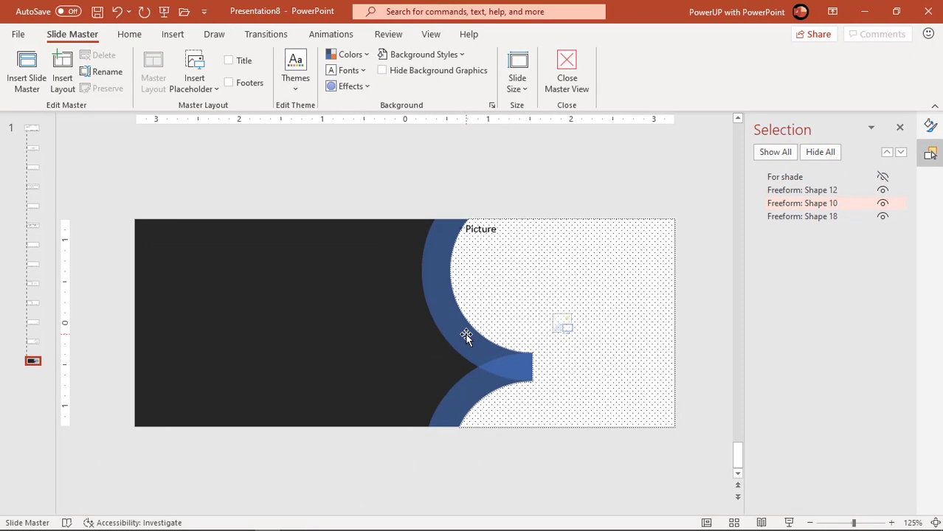
Give the upper blue arc a linear gradient fill at 270°, keeping only the gradient stops at 0% and 74%
{"action": "left_click", "coordinate": [467, 335]}
{"action": "right_click", "coordinate": [466, 336]}
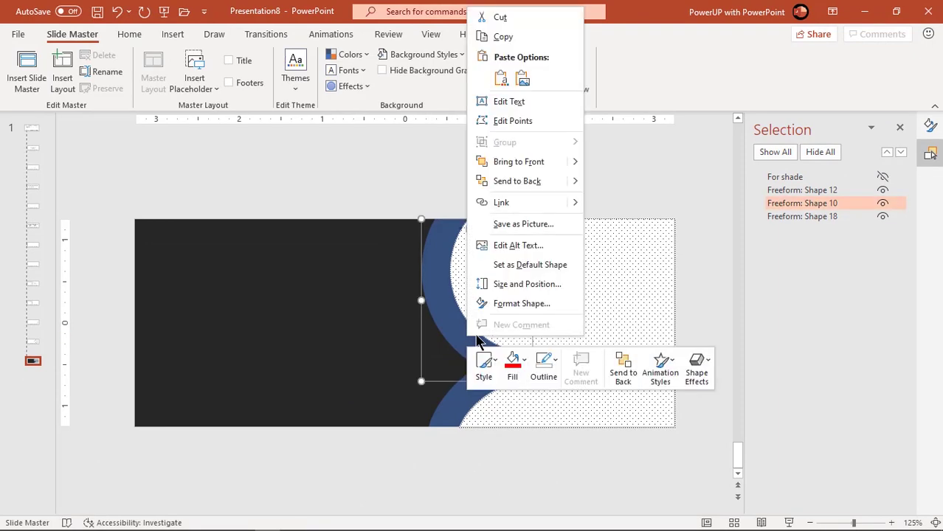
{"action": "left_click", "coordinate": [509, 305]}
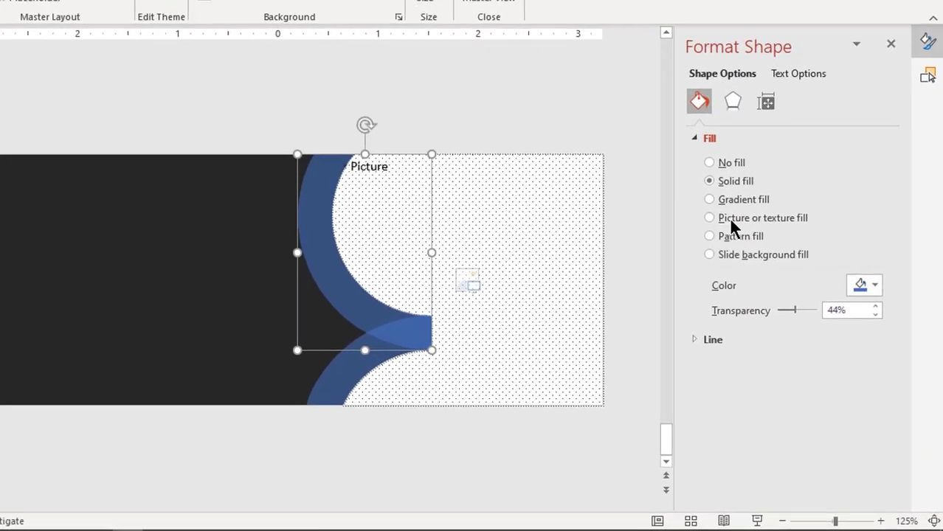
{"action": "left_click", "coordinate": [769, 253]}
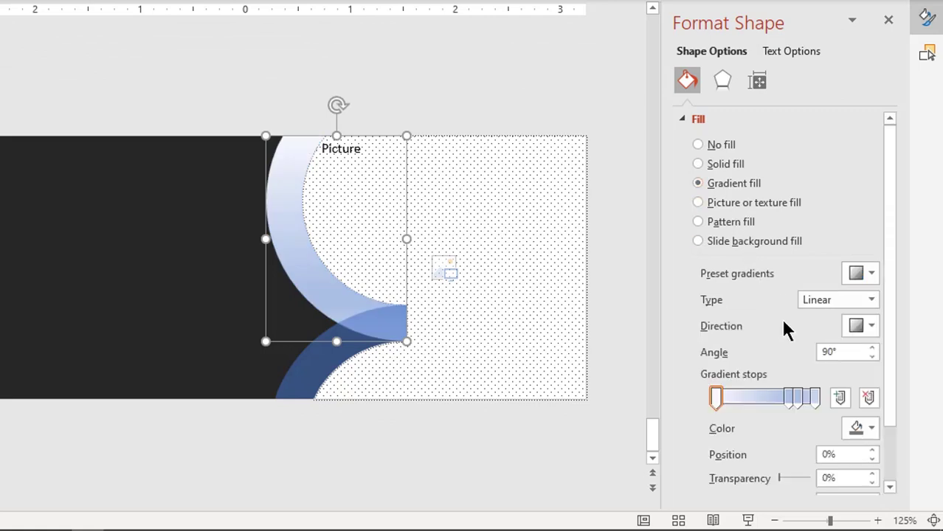
{"action": "left_click", "coordinate": [813, 398]}
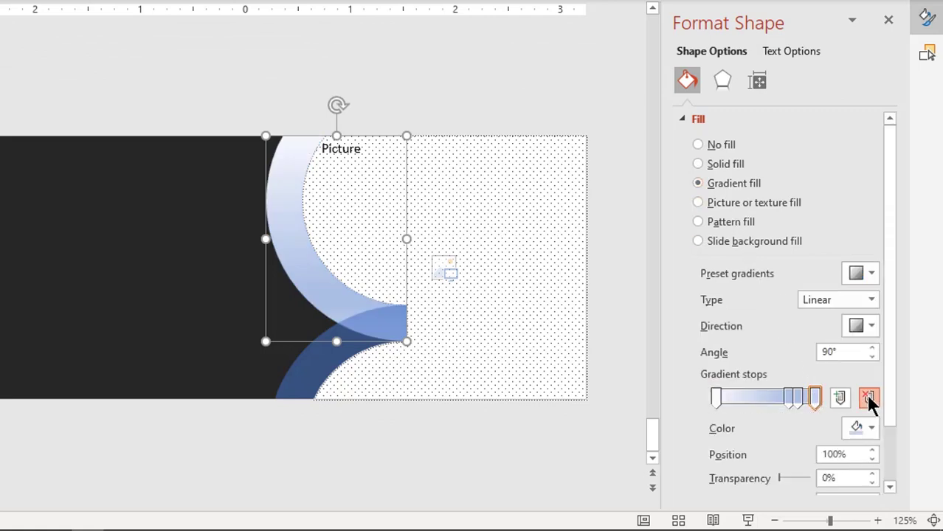
{"action": "left_click", "coordinate": [868, 399]}
{"action": "left_click", "coordinate": [869, 398]}
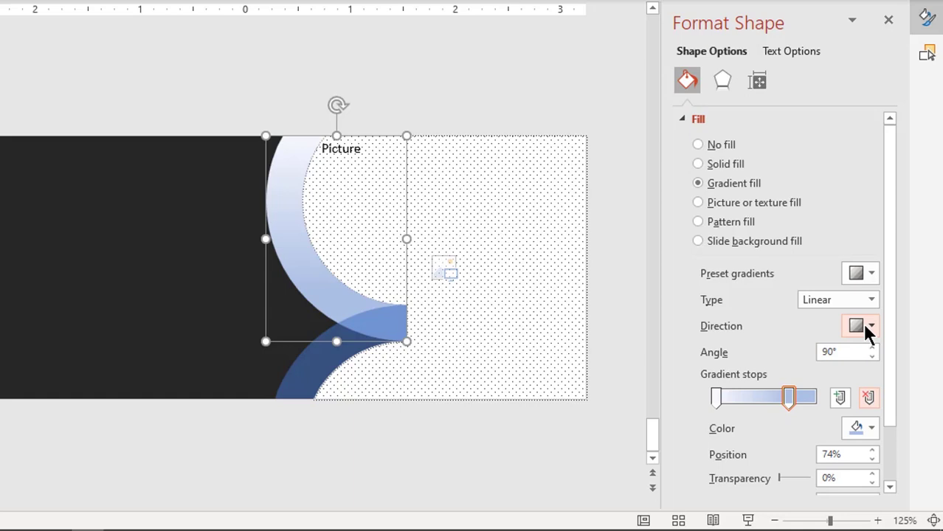
{"action": "left_click", "coordinate": [861, 326]}
{"action": "left_click", "coordinate": [806, 398]}
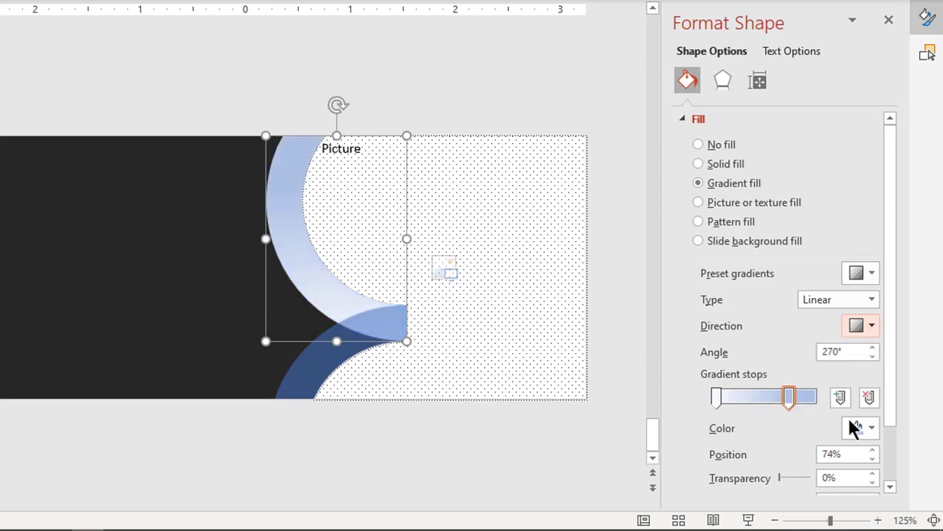
Set the 74% gradient stop of the upper arc to the custom dark pink color #AF1557
{"action": "left_click", "coordinate": [874, 429]}
{"action": "left_click", "coordinate": [825, 387]}
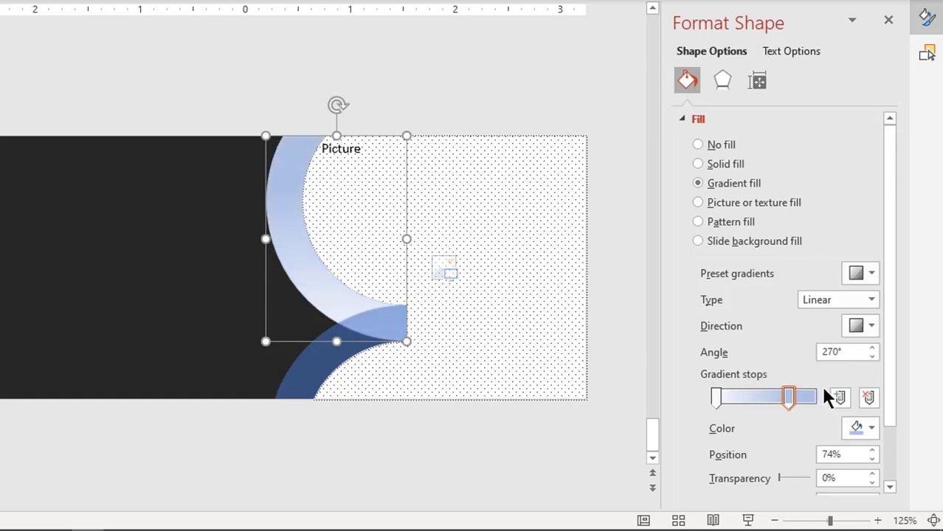
{"action": "left_click", "coordinate": [365, 107]}
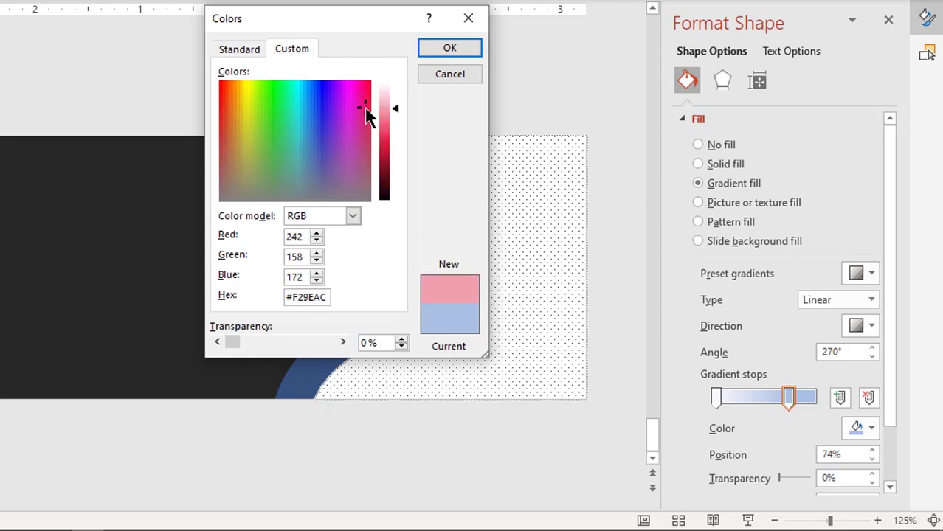
{"action": "left_click", "coordinate": [390, 146]}
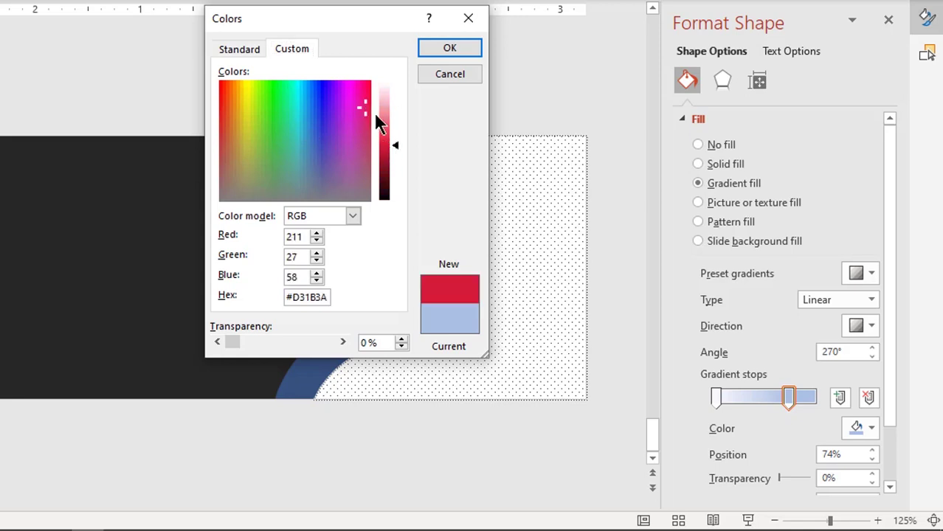
{"action": "left_click_drag", "start_coordinate": [365, 108], "coordinate": [360, 107]}
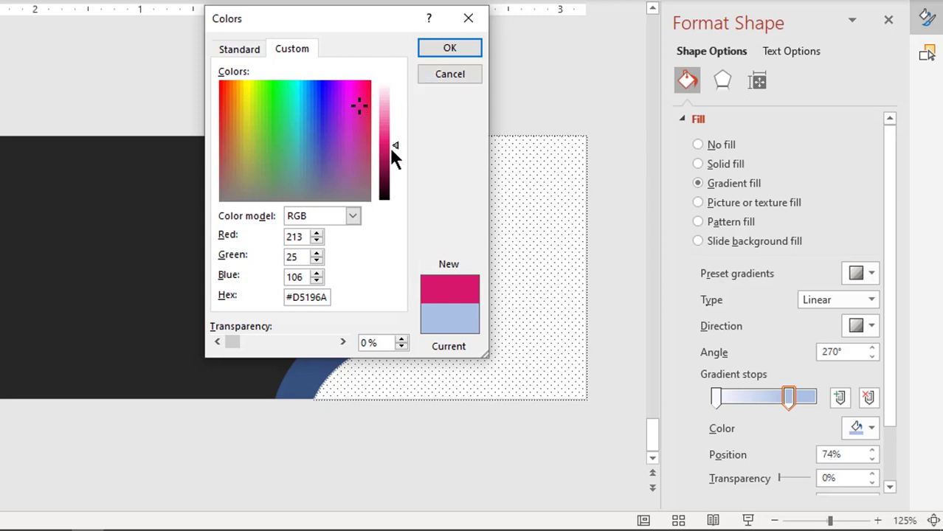
{"action": "left_click_drag", "start_coordinate": [389, 147], "coordinate": [391, 158]}
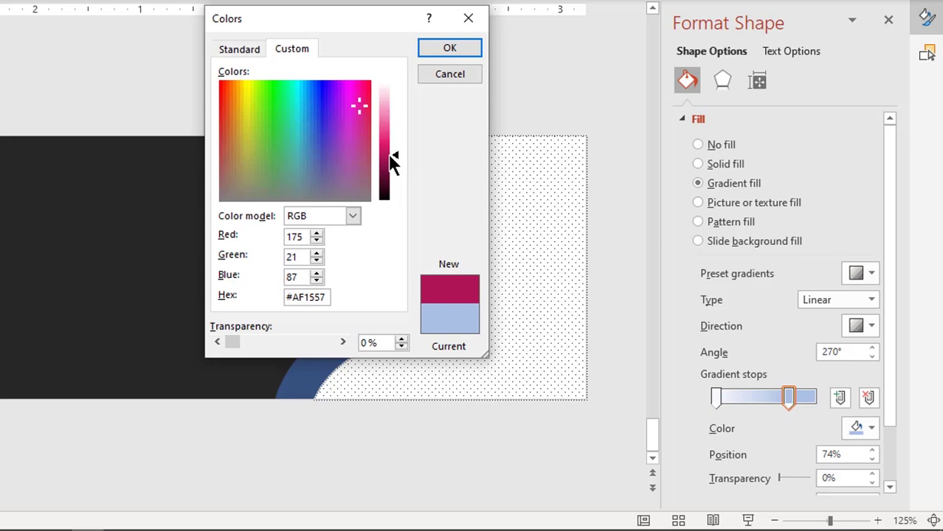
{"action": "left_click", "coordinate": [443, 49]}
Set the 0% gradient stop of the upper arc to the lighter custom pink #E73984
{"action": "left_click", "coordinate": [716, 397]}
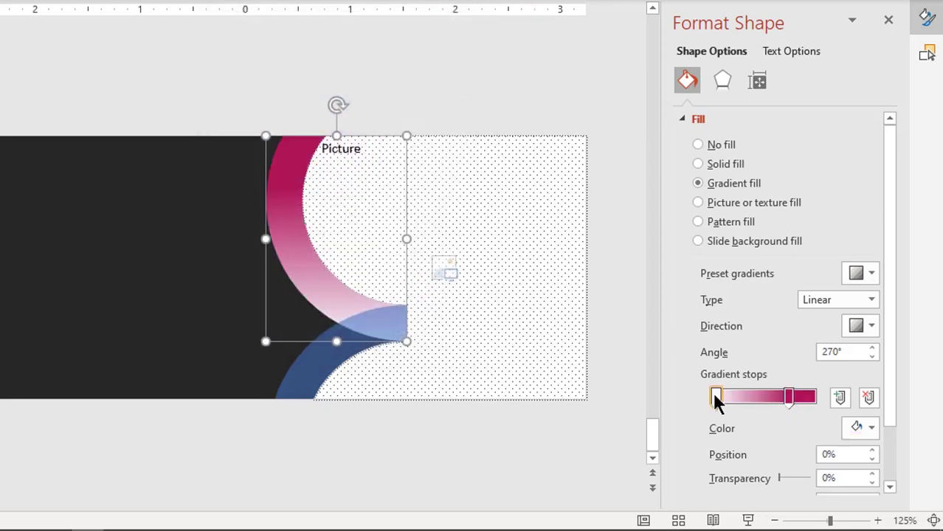
{"action": "left_click", "coordinate": [854, 428]}
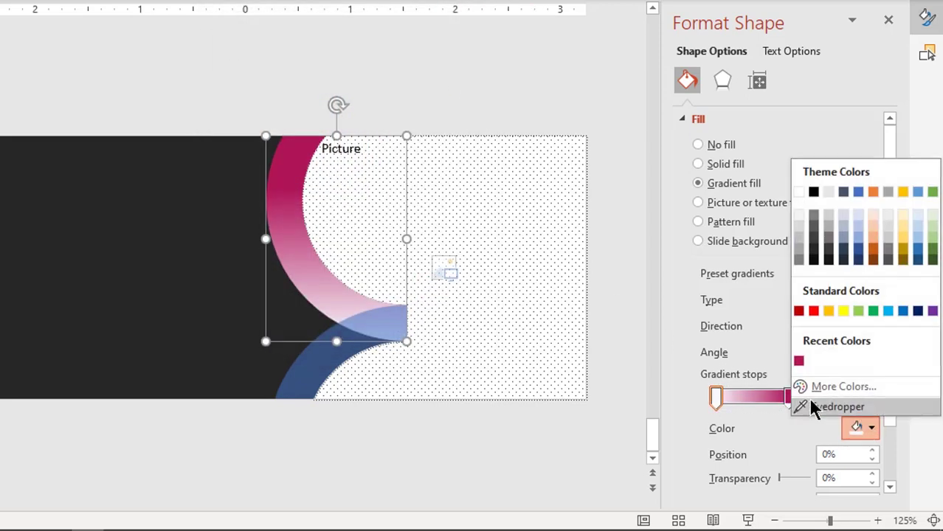
{"action": "left_click", "coordinate": [798, 360]}
{"action": "left_click", "coordinate": [865, 428]}
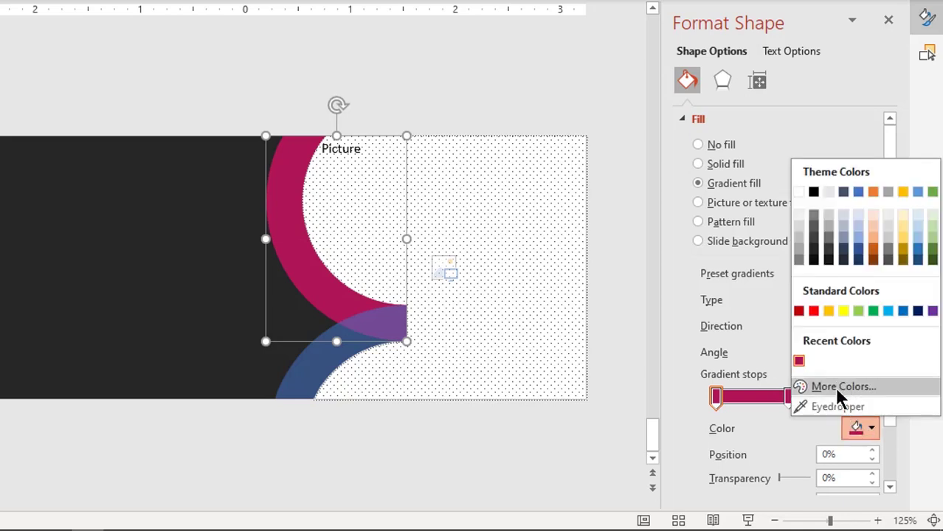
{"action": "left_click", "coordinate": [841, 387]}
{"action": "left_click_drag", "start_coordinate": [397, 141], "coordinate": [390, 134]}
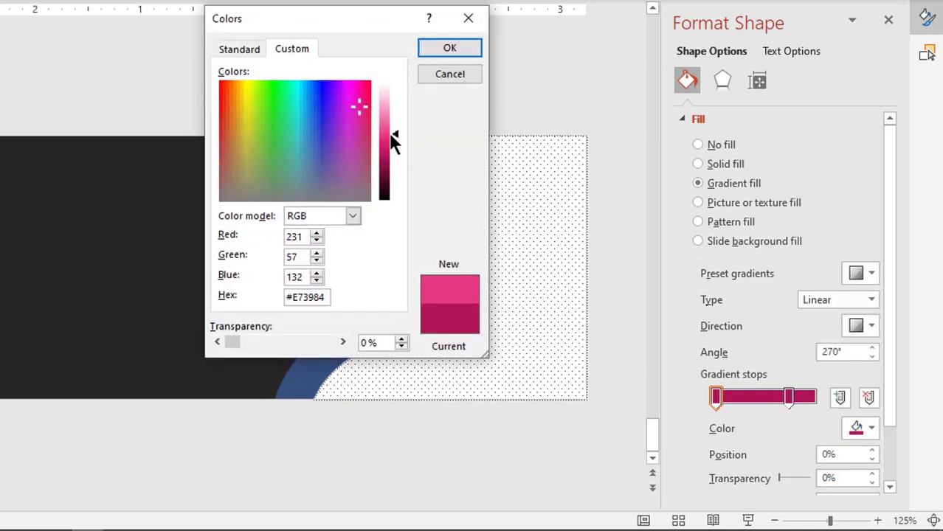
{"action": "left_click", "coordinate": [436, 50]}
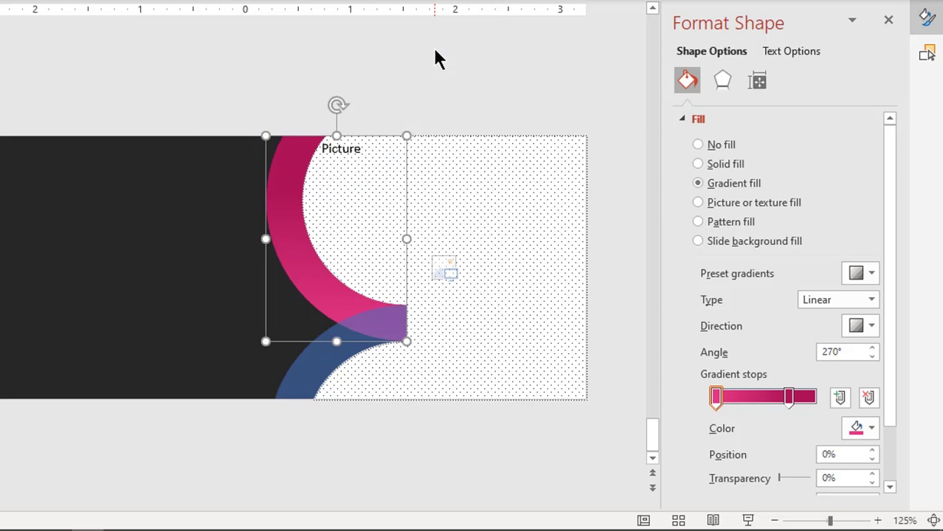
Apply the same pink gradient fill to the lower blue arc and bring the upper arc to the front
{"action": "left_click", "coordinate": [322, 363]}
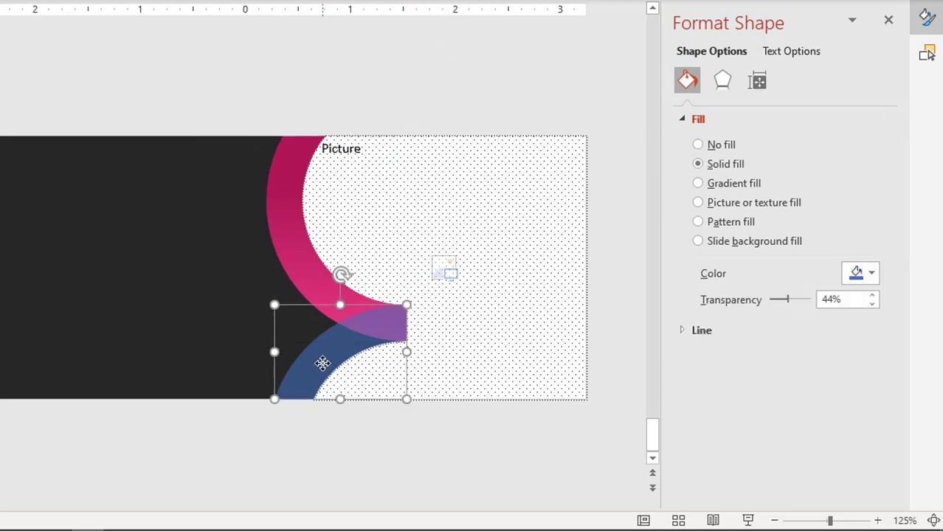
{"action": "left_click", "coordinate": [712, 185]}
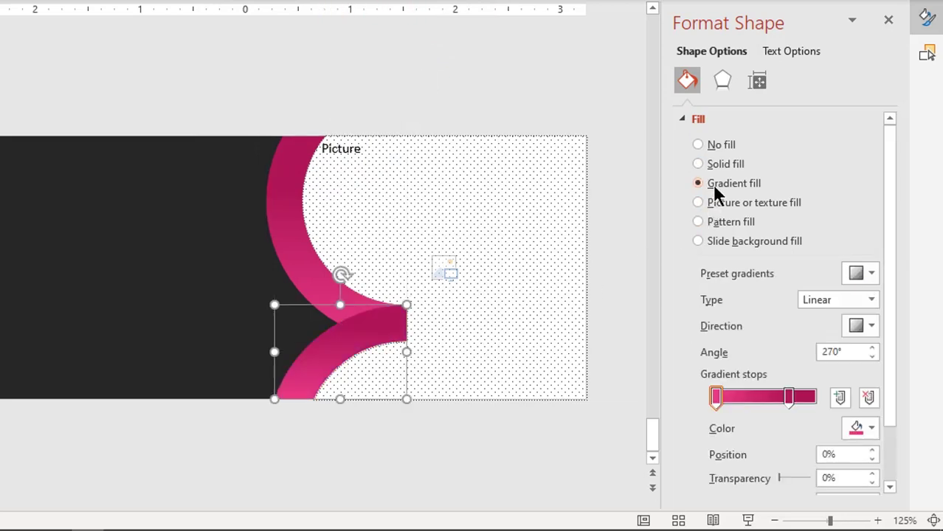
{"action": "left_click", "coordinate": [290, 248]}
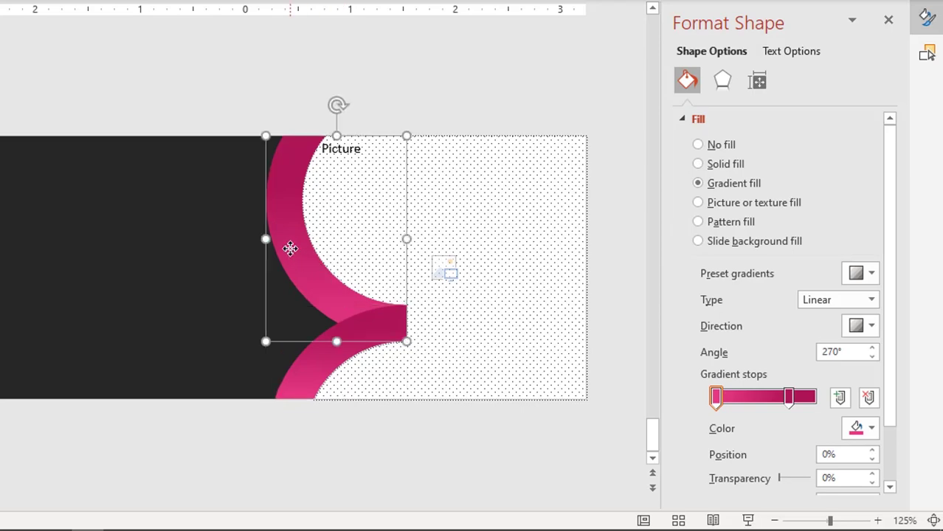
{"action": "right_click", "coordinate": [289, 248]}
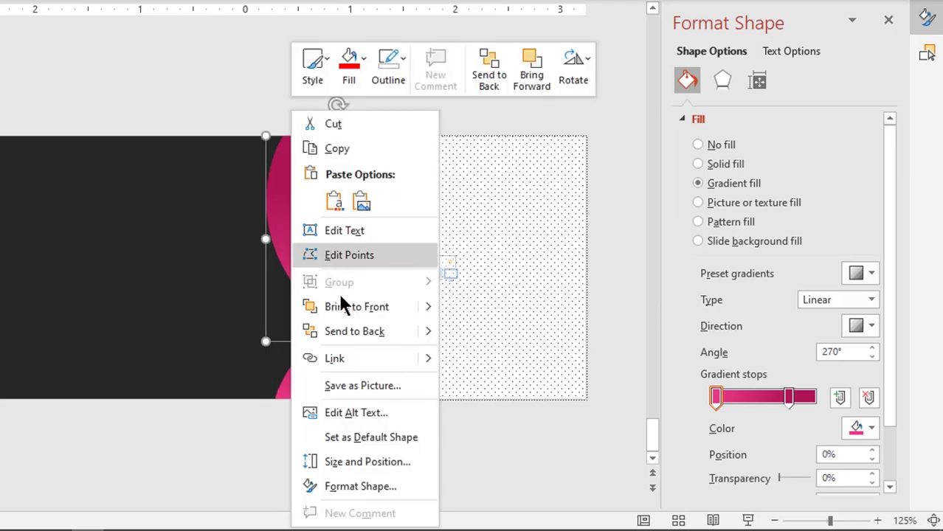
{"action": "left_click", "coordinate": [343, 305]}
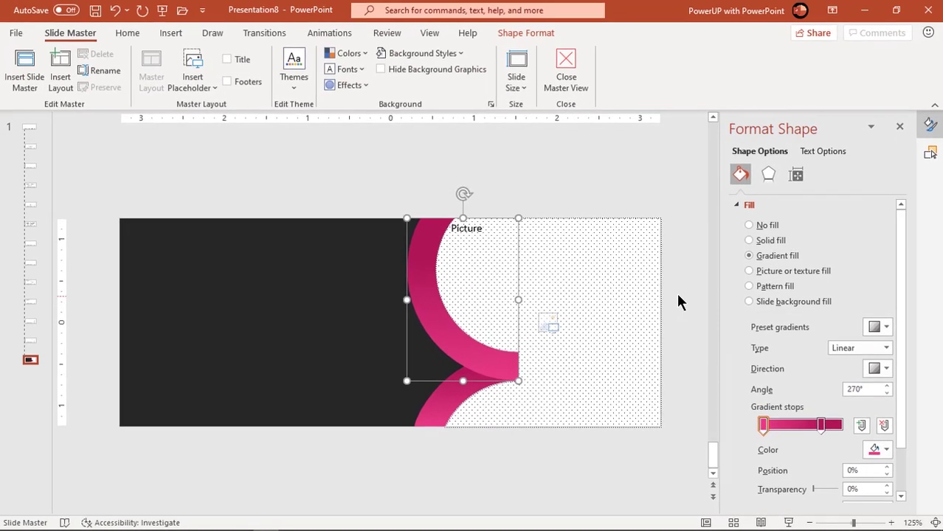
{"action": "left_click", "coordinate": [607, 228]}
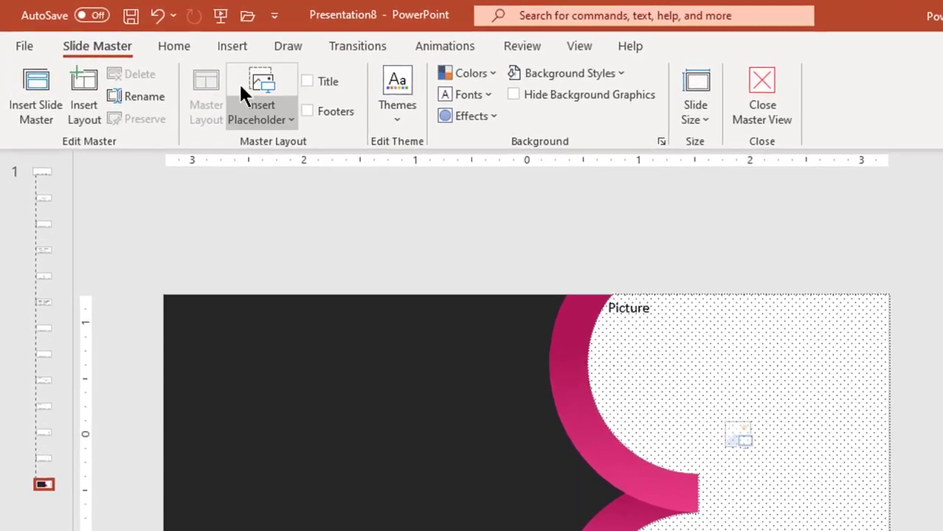
Draw a rectangle about 3.8 × 0.34 in along the slide's bottom edge, from the left edge into the lower arc
{"action": "left_click", "coordinate": [172, 35]}
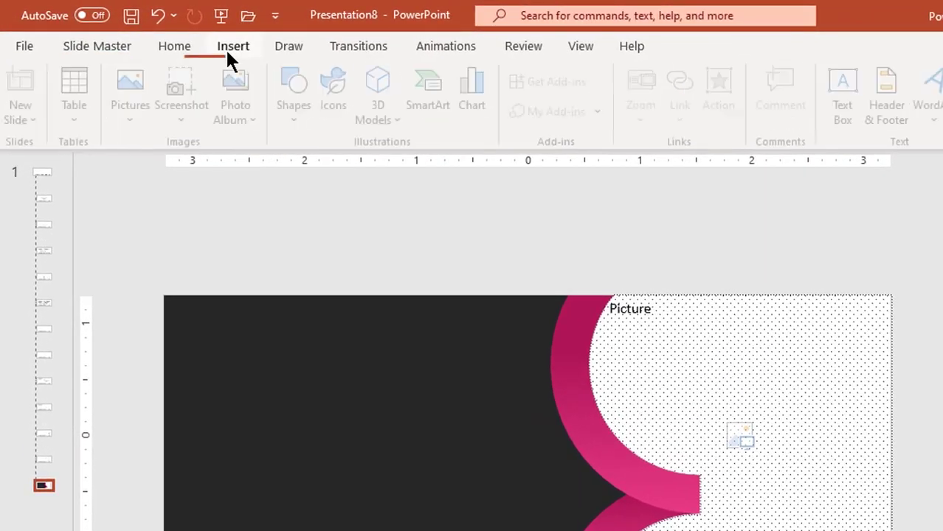
{"action": "left_click", "coordinate": [293, 118]}
{"action": "left_click", "coordinate": [366, 170]}
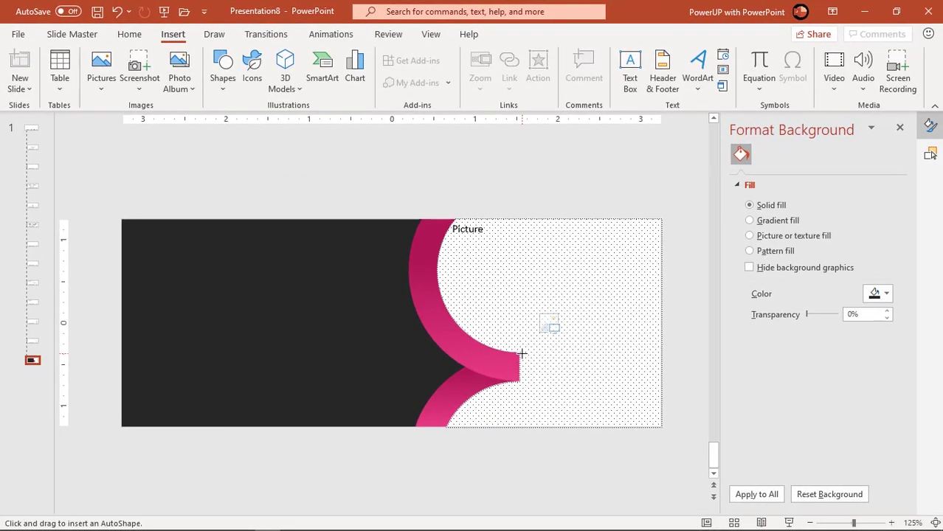
{"action": "mouse_move", "coordinate": [521, 354]}
{"action": "left_mouse_down"}
{"action": "mouse_move", "coordinate": [572, 380]}
{"action": "mouse_move", "coordinate": [541, 366]}
{"action": "mouse_move", "coordinate": [324, 393]}
{"action": "mouse_move", "coordinate": [179, 398]}
{"action": "mouse_move", "coordinate": [140, 409]}
{"action": "mouse_move", "coordinate": [437, 409]}
{"action": "left_mouse_up"}
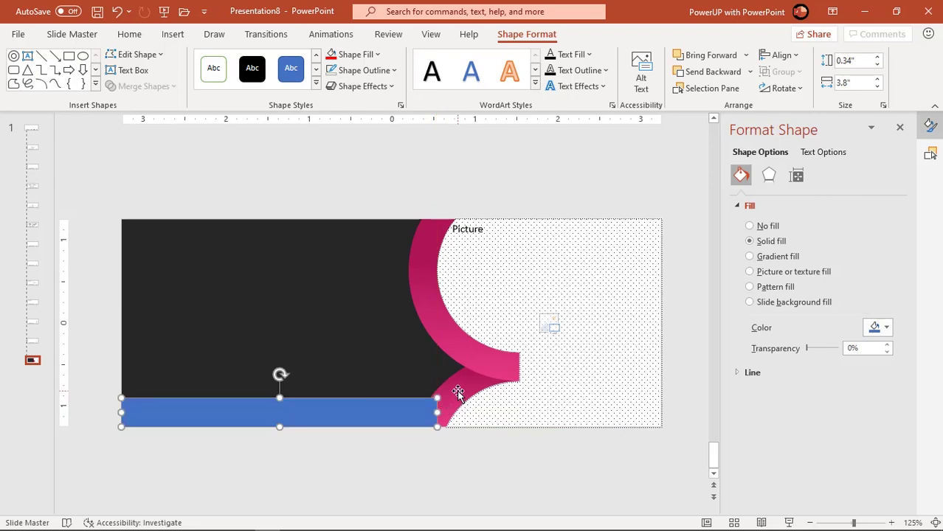
Merge the lower pink arc and the blue rectangle with Union, keeping the arc's gradient fill
{"action": "left_click", "coordinate": [458, 392]}
{"action": "left_click", "coordinate": [362, 419], "text": "shift"}
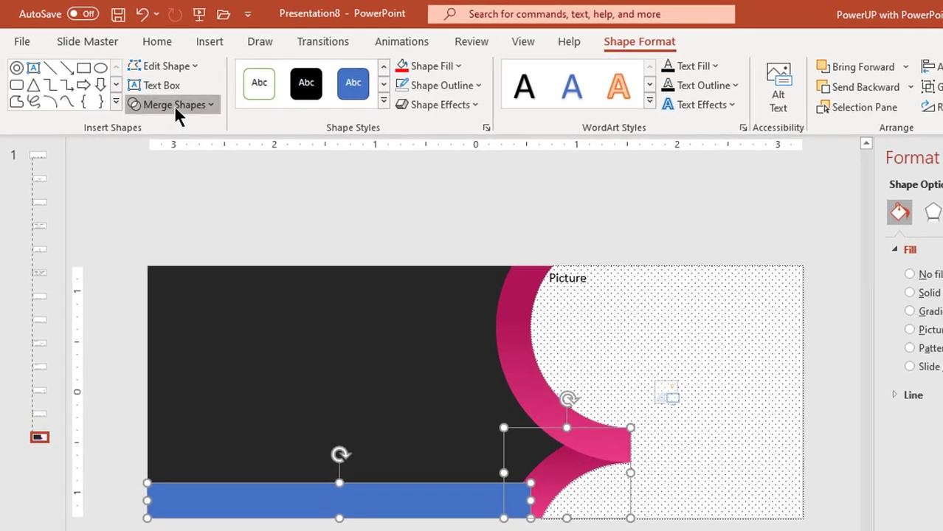
{"action": "left_click", "coordinate": [174, 105]}
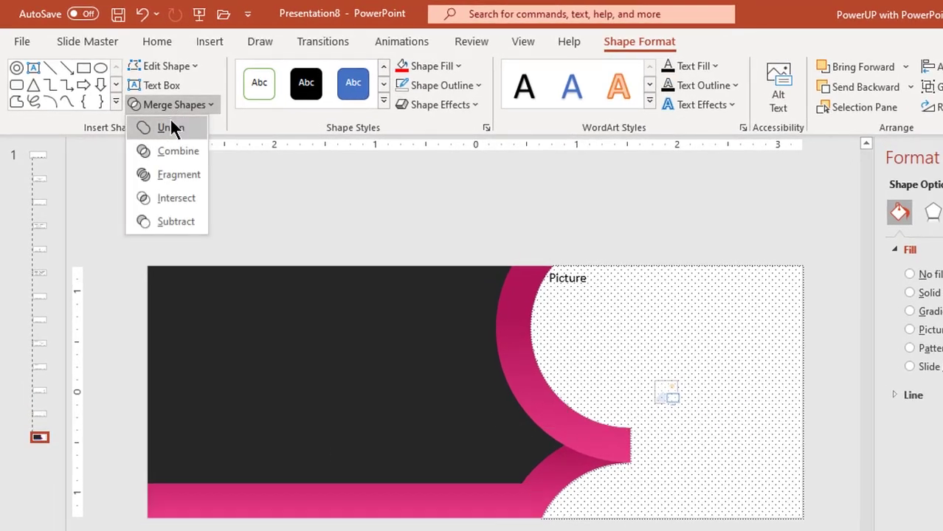
{"action": "left_click", "coordinate": [170, 126]}
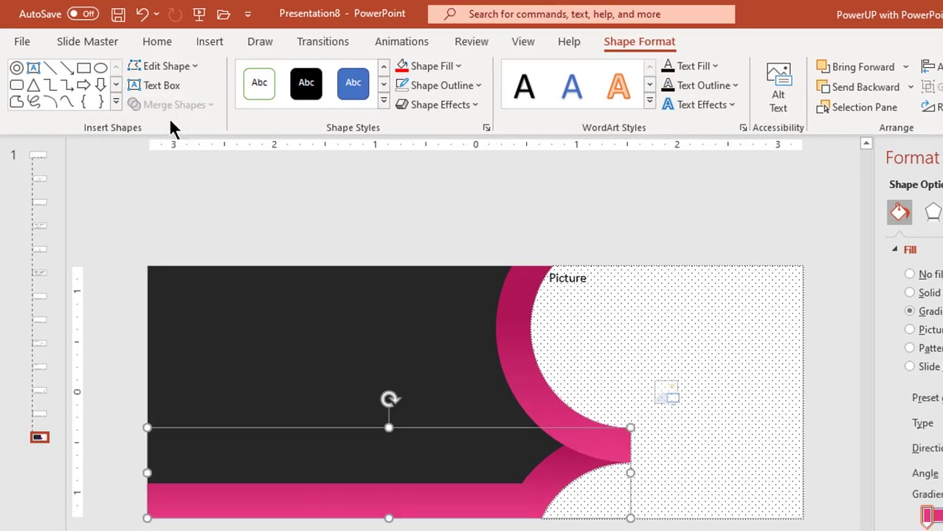
{"action": "left_click", "coordinate": [443, 217]}
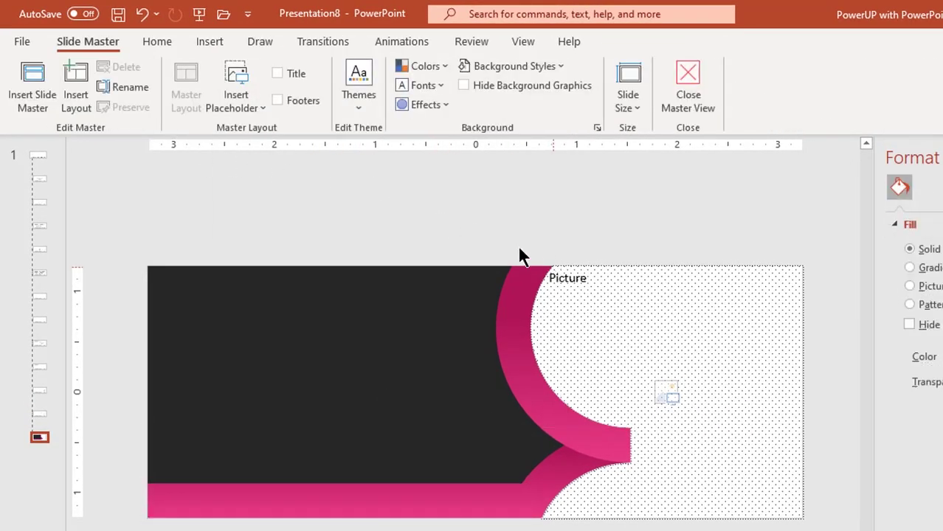
Draw a circle about 1 in wide centred on the left bend of the upper pink arc
{"action": "left_click", "coordinate": [211, 44]}
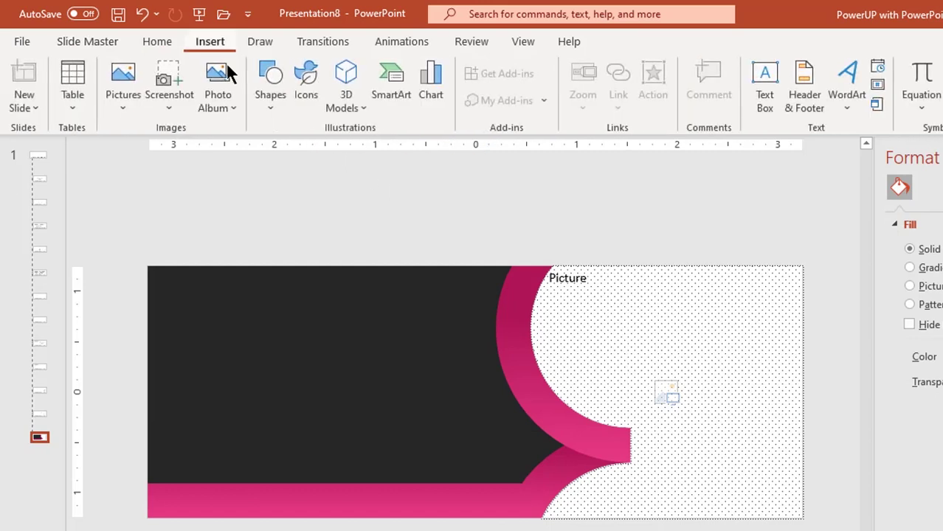
{"action": "left_click", "coordinate": [267, 116]}
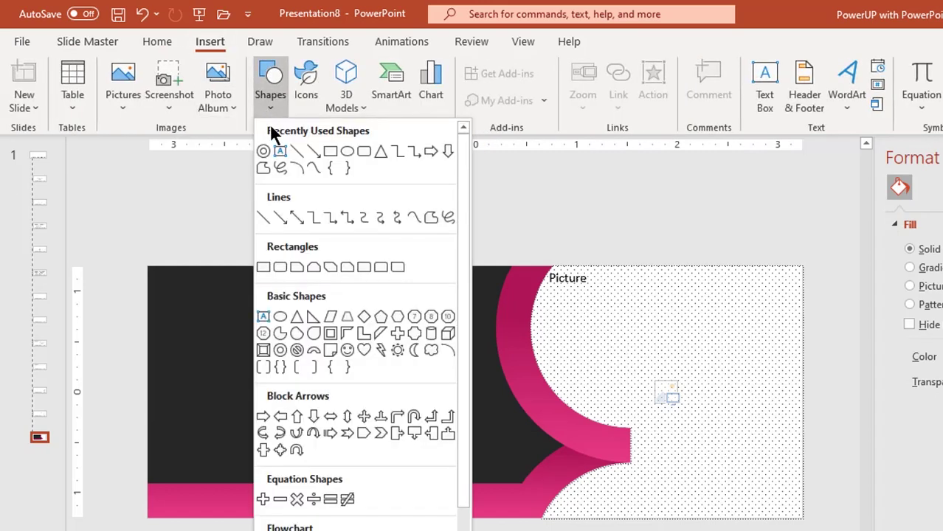
{"action": "left_click", "coordinate": [346, 152]}
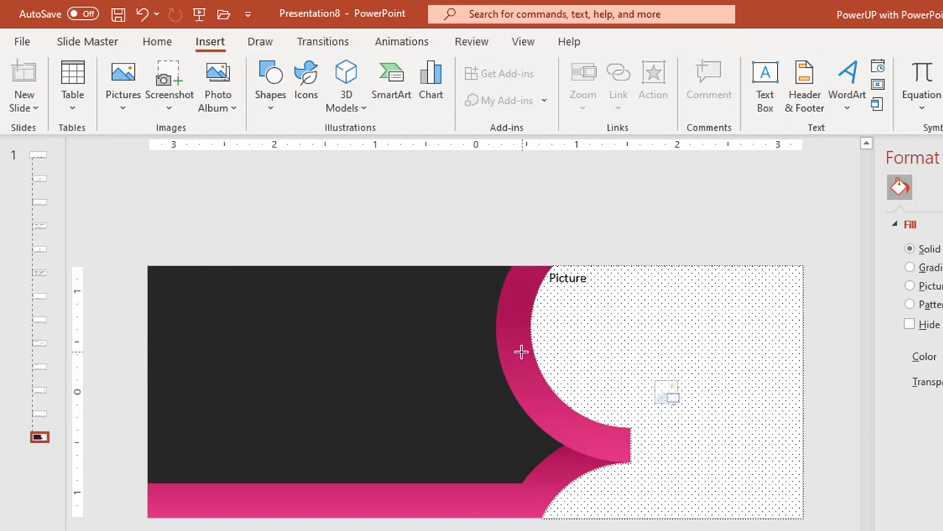
{"action": "left_click_drag", "start_coordinate": [528, 354], "coordinate": [569, 381]}
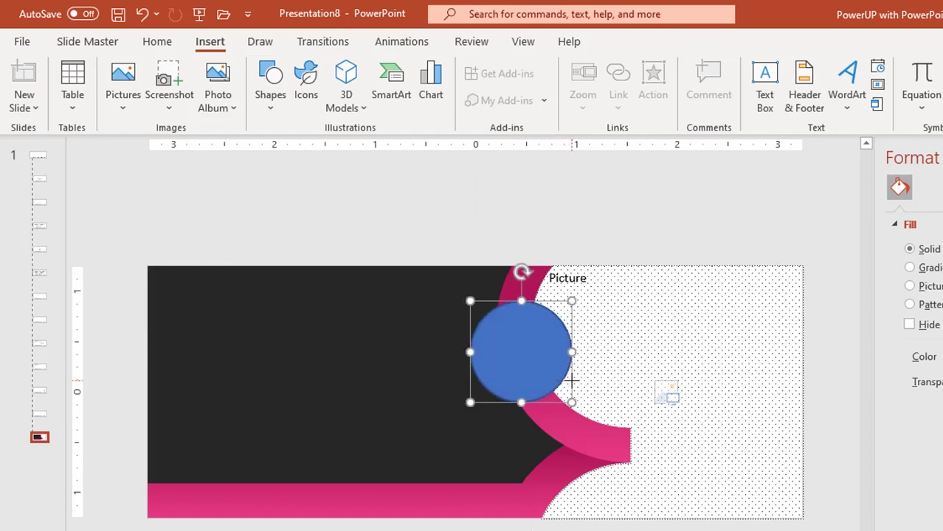
{"action": "key", "text": "Escape"}
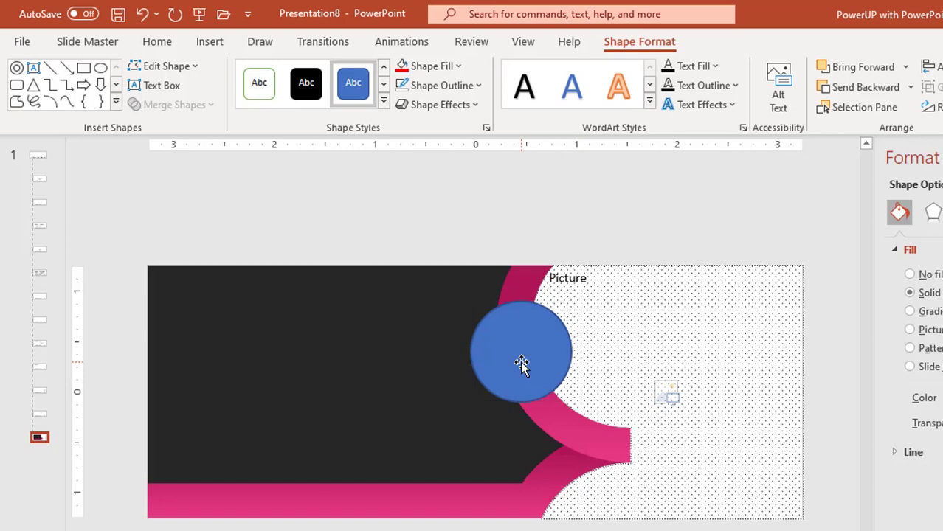
Merge the upper pink arc and the blue circle with Union, keeping the arc's gradient fill
{"action": "left_click", "coordinate": [521, 363]}
{"action": "left_click", "coordinate": [568, 426]}
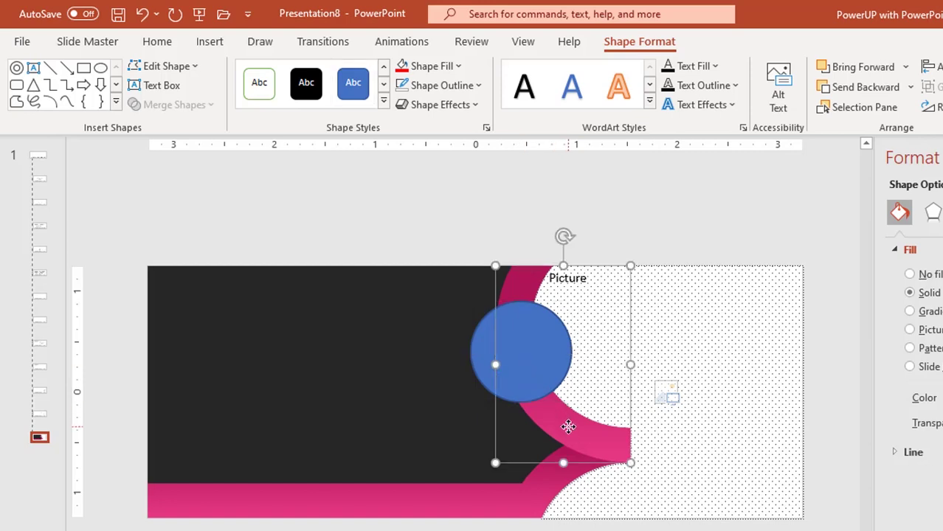
{"action": "left_click", "coordinate": [527, 367], "text": "shift"}
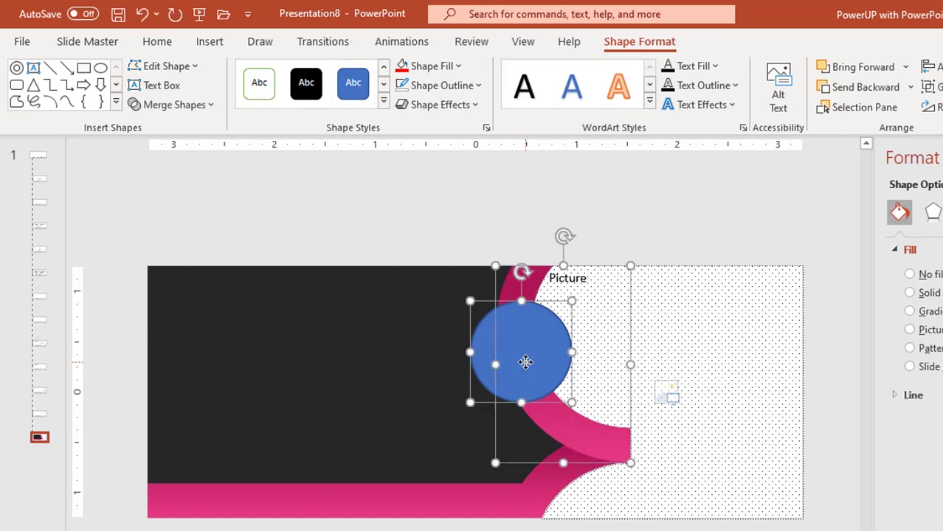
{"action": "left_click", "coordinate": [163, 107]}
{"action": "left_click", "coordinate": [163, 129]}
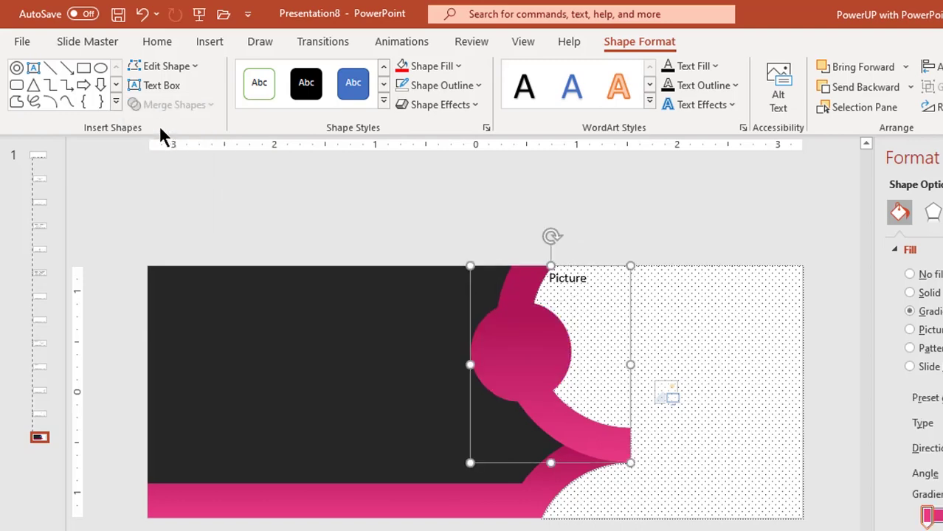
Insert a second picture placeholder large enough to cover the round part of the upper pink arc
{"action": "left_click", "coordinate": [92, 41]}
{"action": "left_click", "coordinate": [242, 111]}
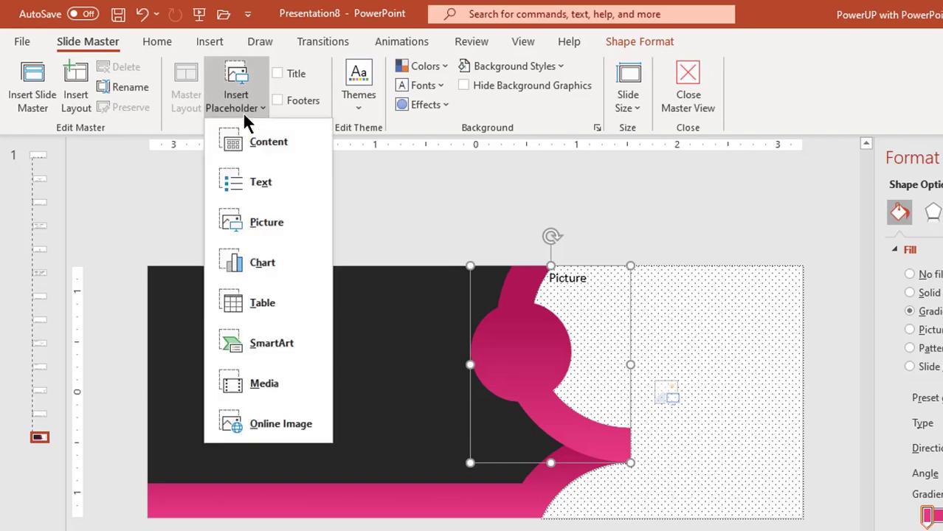
{"action": "left_click", "coordinate": [262, 224]}
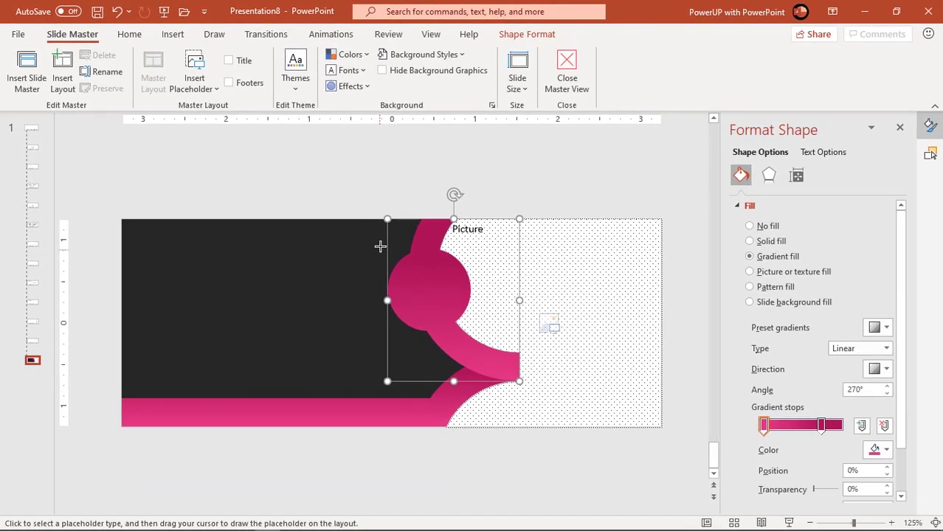
{"action": "mouse_move", "coordinate": [369, 235]}
{"action": "left_mouse_down"}
{"action": "mouse_move", "coordinate": [437, 298]}
{"action": "mouse_move", "coordinate": [507, 341]}
{"action": "mouse_move", "coordinate": [502, 353]}
{"action": "left_mouse_up"}
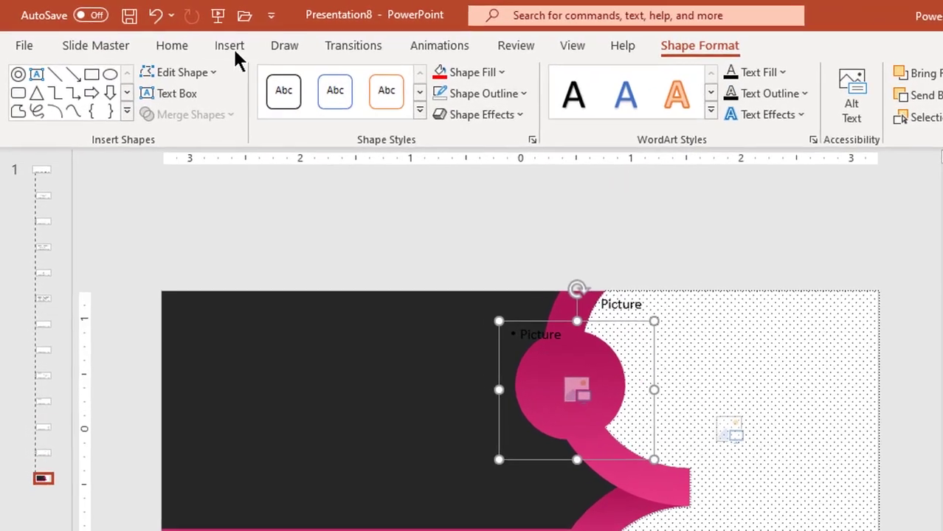
Draw a circle about 0.9 in wide, slightly smaller than the pink circle, centre it there, and remove its outline
{"action": "left_click", "coordinate": [235, 46]}
{"action": "left_click", "coordinate": [298, 118]}
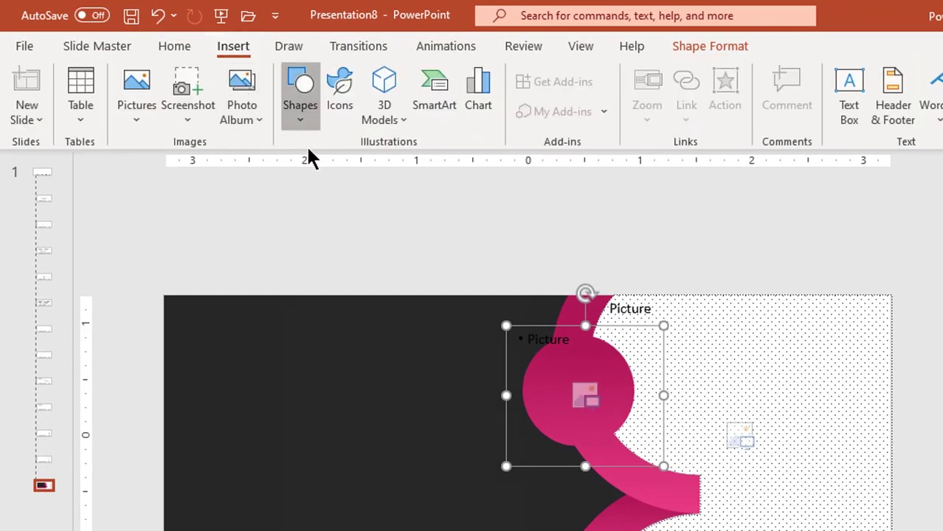
{"action": "left_click", "coordinate": [383, 168]}
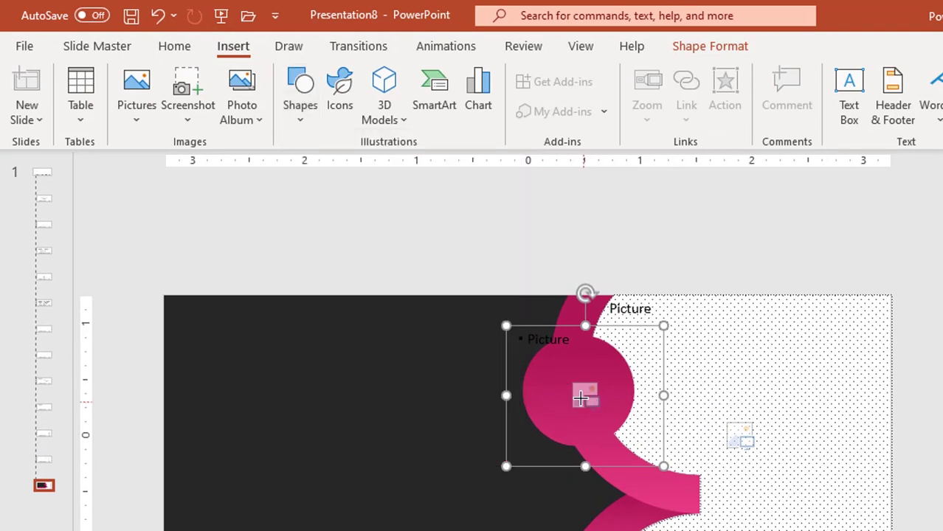
{"action": "left_click_drag", "start_coordinate": [569, 392], "coordinate": [624, 422]}
{"action": "left_click_drag", "start_coordinate": [571, 411], "coordinate": [575, 402]}
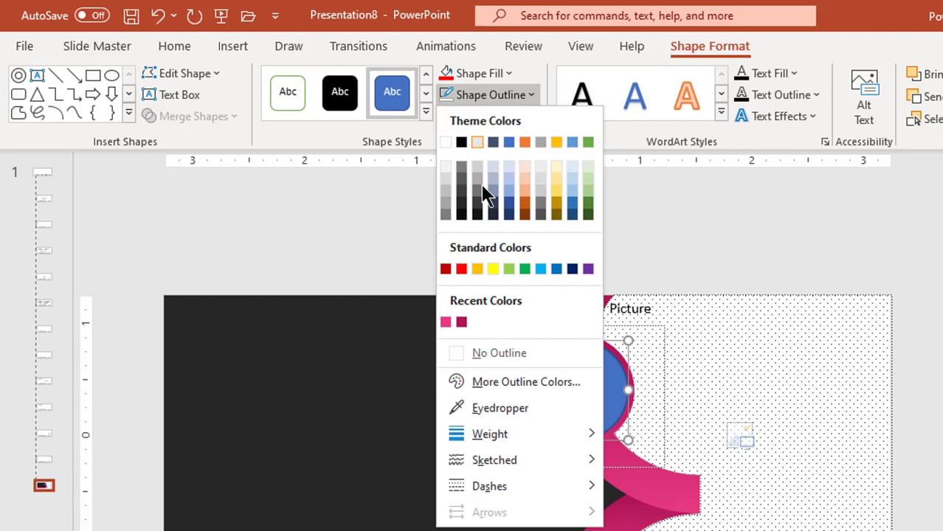
{"action": "left_click", "coordinate": [488, 352]}
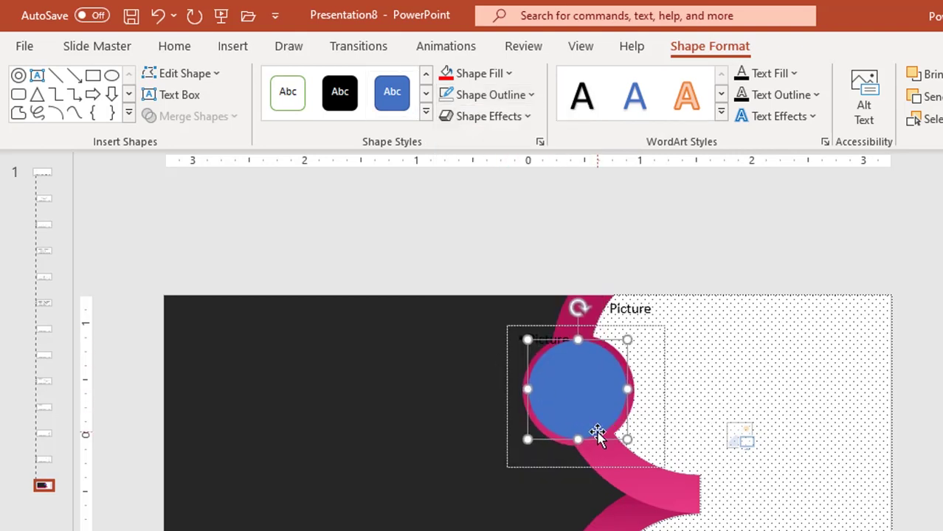
Intersect the second picture placeholder with the blue circle and give the circular placeholder a pattern fill
{"action": "left_click", "coordinate": [659, 391]}
{"action": "left_click", "coordinate": [583, 386], "text": "shift"}
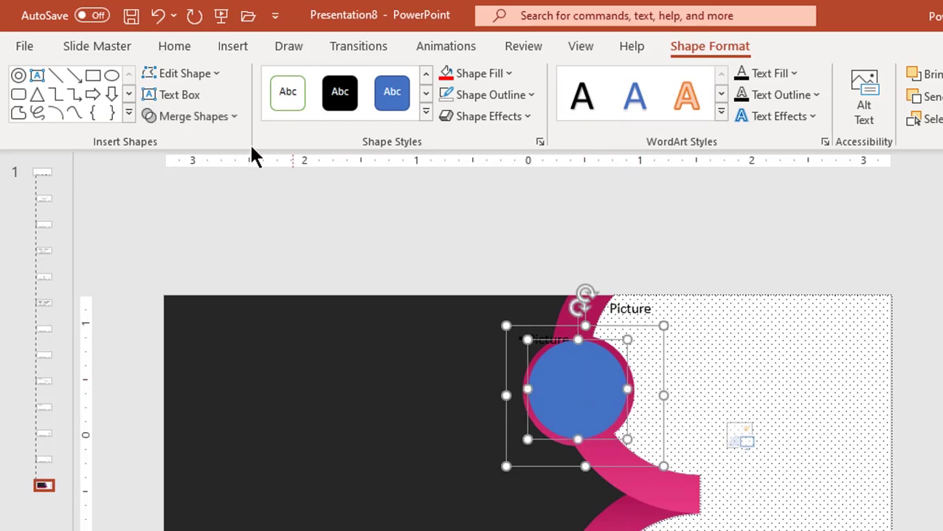
{"action": "left_click", "coordinate": [192, 116]}
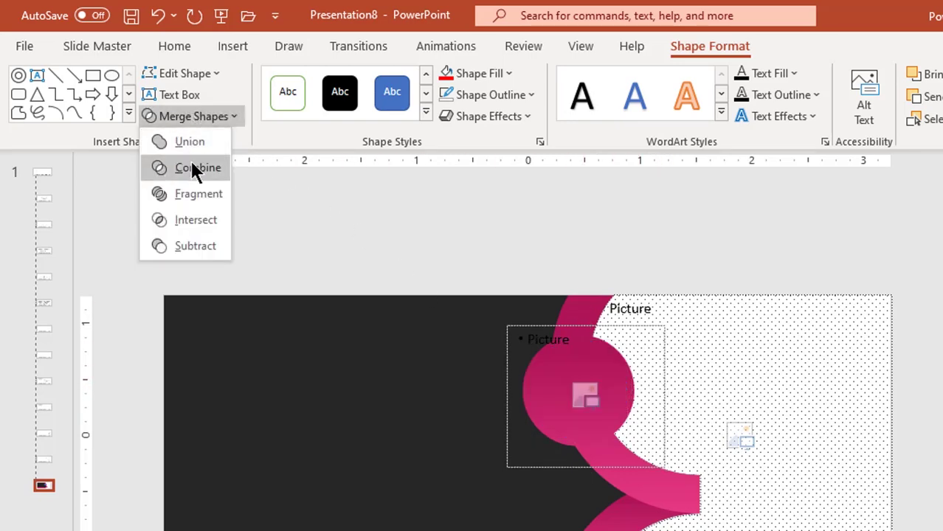
{"action": "left_click", "coordinate": [192, 219]}
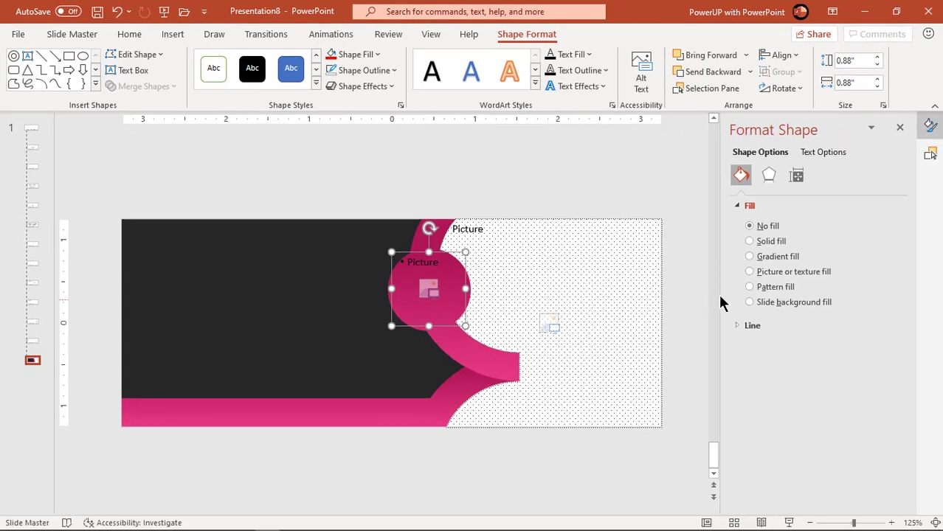
{"action": "left_click", "coordinate": [748, 288]}
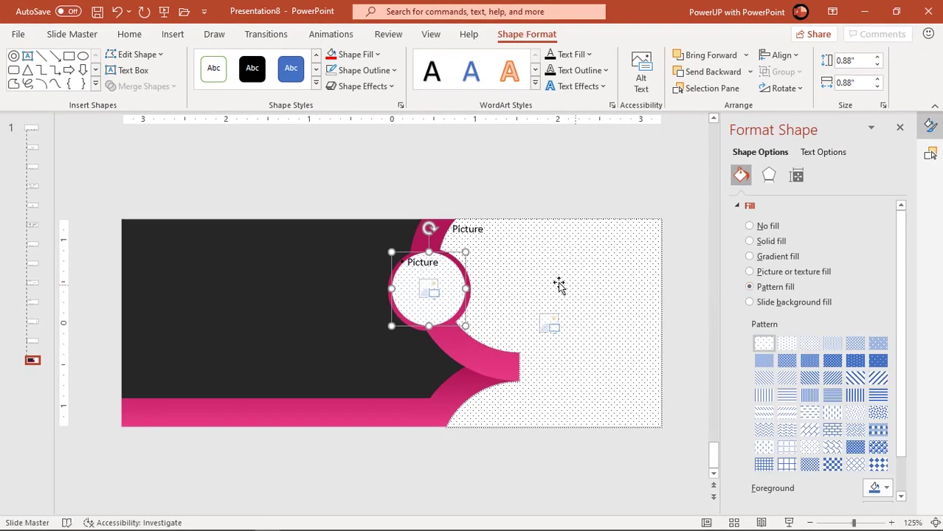
Nudge the circular picture placeholder slightly down and to the right to centre it inside the pink circle
{"action": "scroll", "coordinate": [506, 287], "scroll_direction": "up", "scroll_amount": 6}
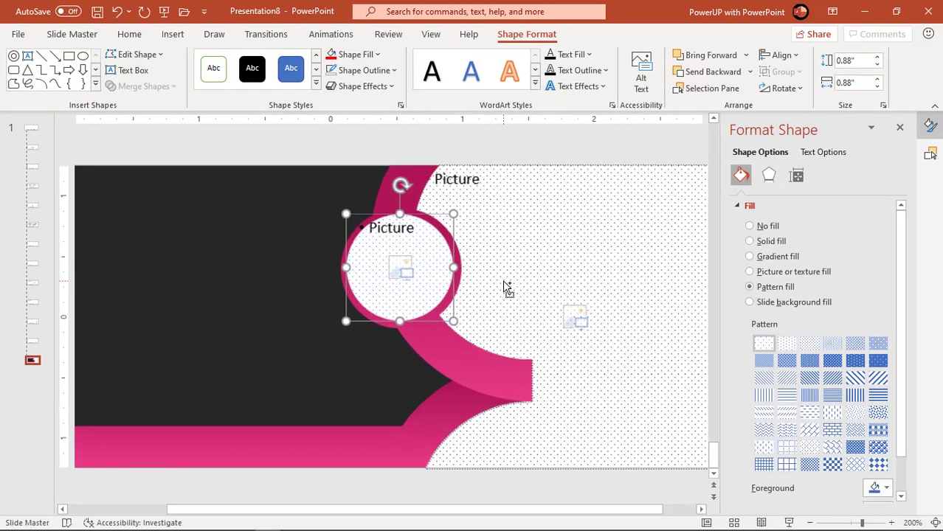
{"action": "key", "text": "ctrl+Down"}
{"action": "key", "text": "ctrl+Right"}
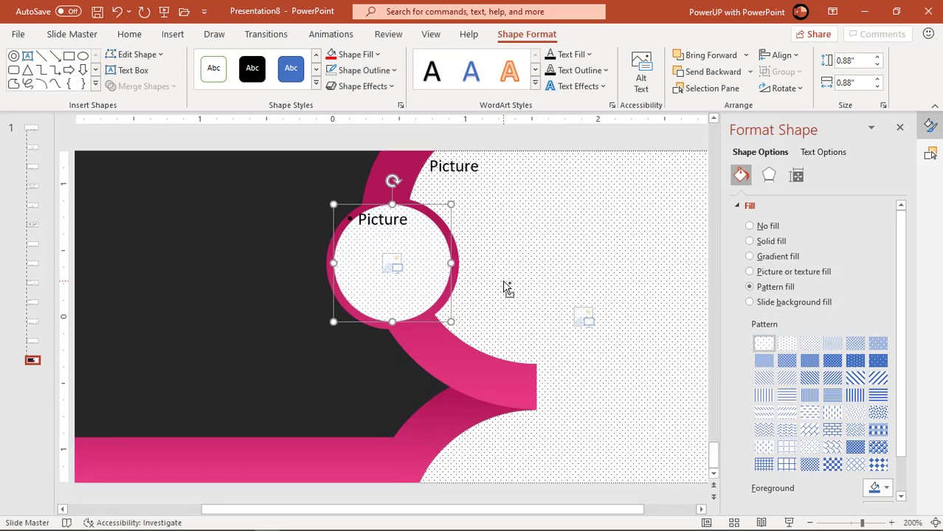
{"action": "scroll", "coordinate": [506, 288], "scroll_direction": "down", "scroll_amount": 4}
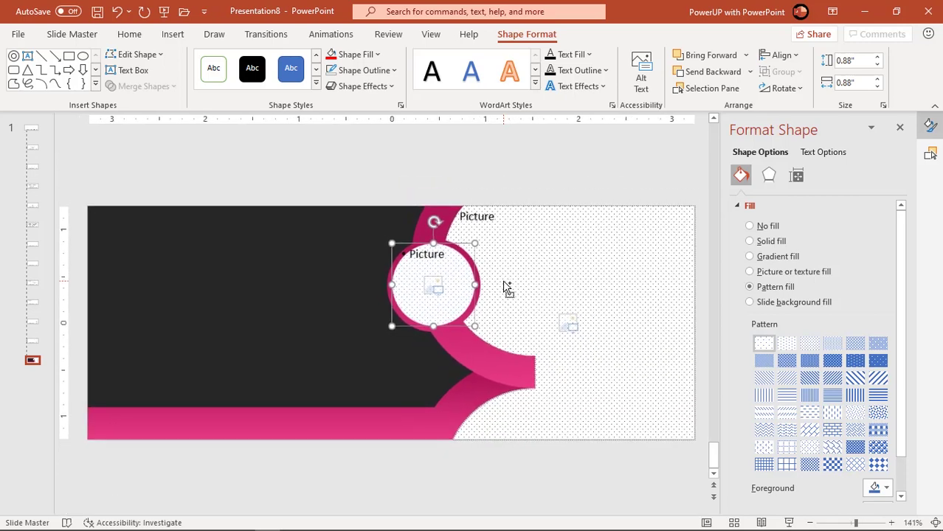
{"action": "left_click", "coordinate": [501, 194]}
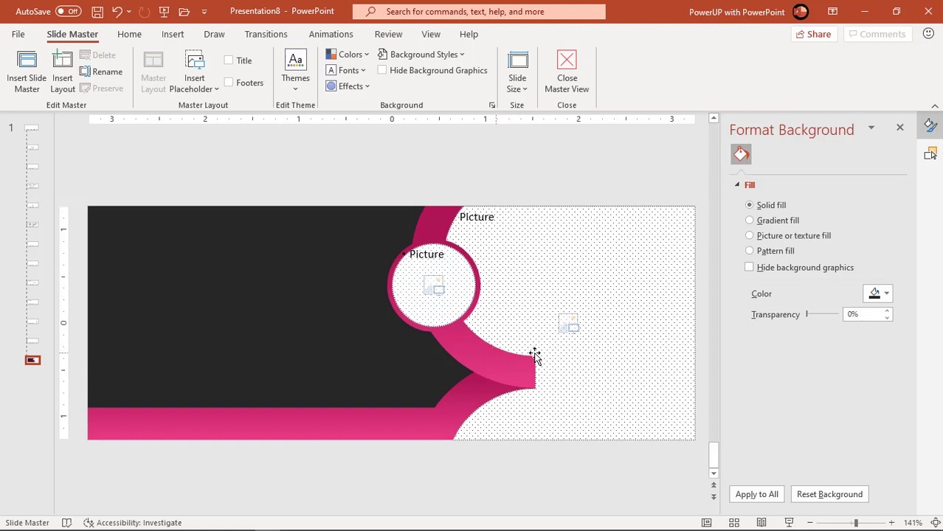
Unhide the "For shade" shape and cut it together with both pink gradient shapes from the layout
{"action": "left_click", "coordinate": [929, 157]}
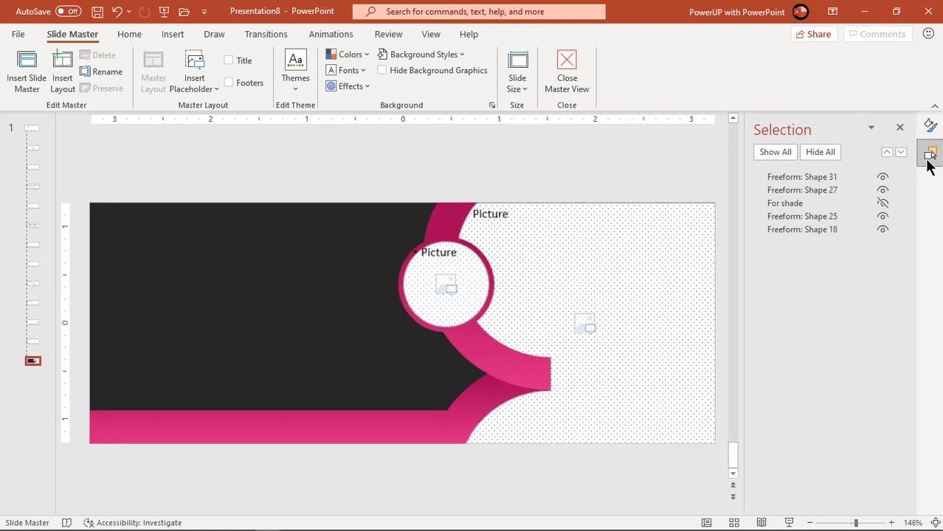
{"action": "left_click", "coordinate": [881, 203]}
{"action": "left_click_drag", "start_coordinate": [327, 350], "coordinate": [611, 344]}
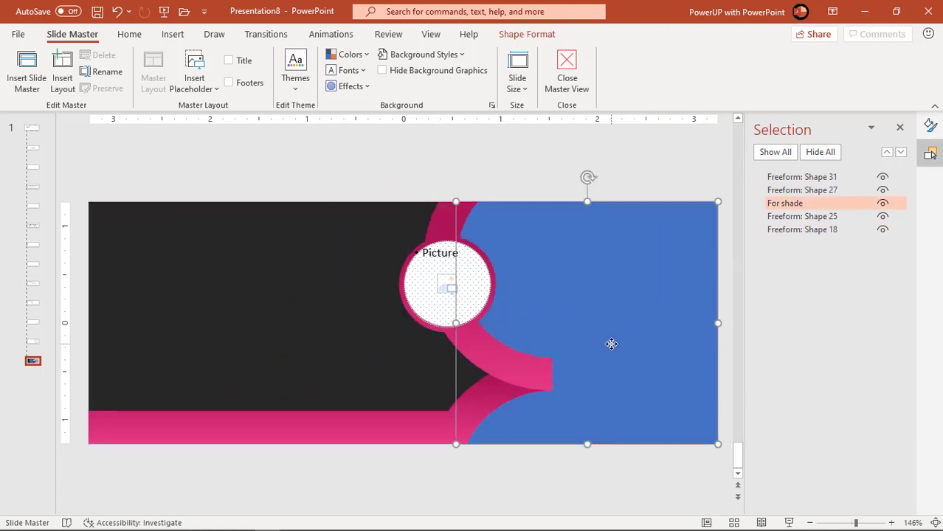
{"action": "left_click", "coordinate": [513, 365], "text": "shift"}
{"action": "left_click", "coordinate": [388, 426], "text": "shift"}
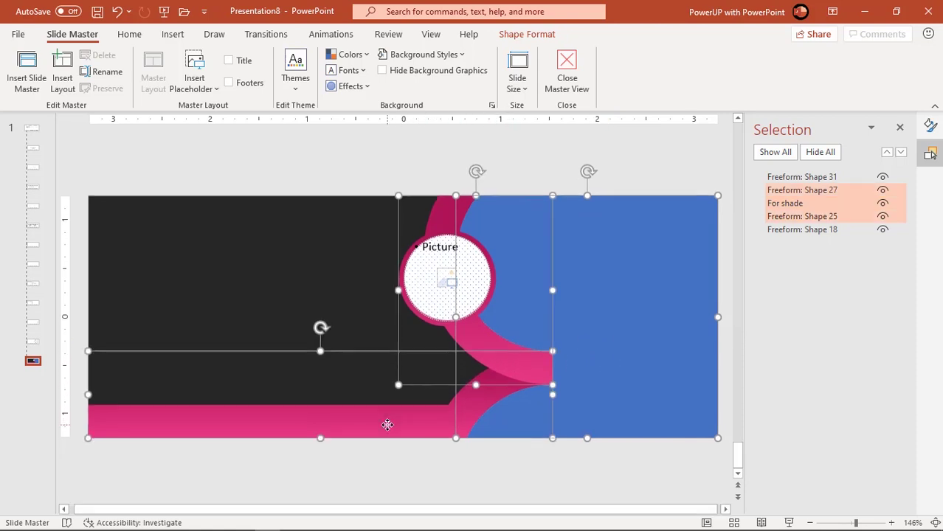
{"action": "right_click", "coordinate": [387, 425]}
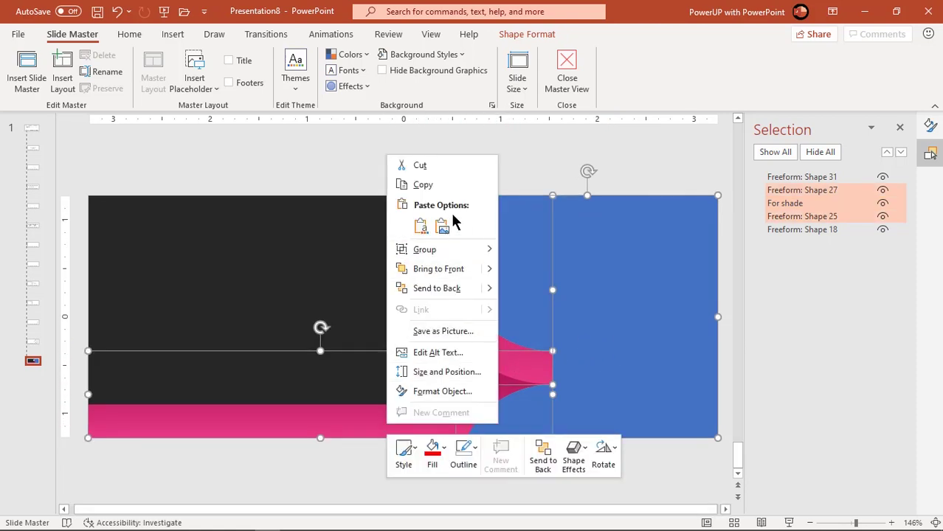
{"action": "left_click", "coordinate": [421, 167]}
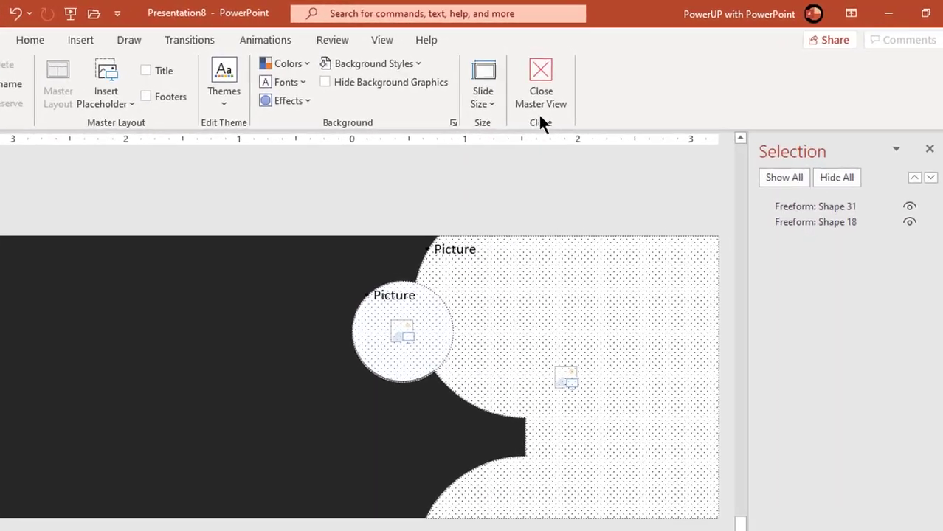
Close the master view and reapply the 1_Title Slide layout to slide 1
{"action": "left_click", "coordinate": [533, 91]}
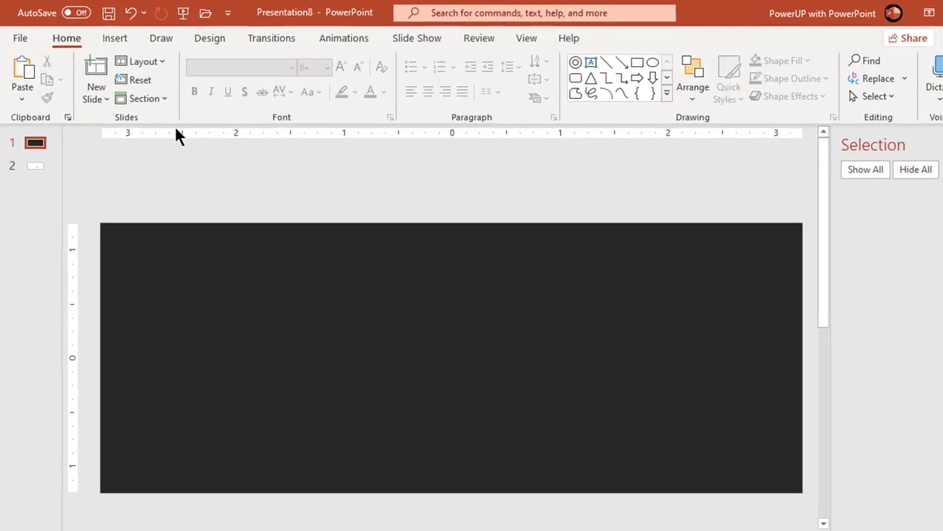
{"action": "left_click", "coordinate": [139, 57]}
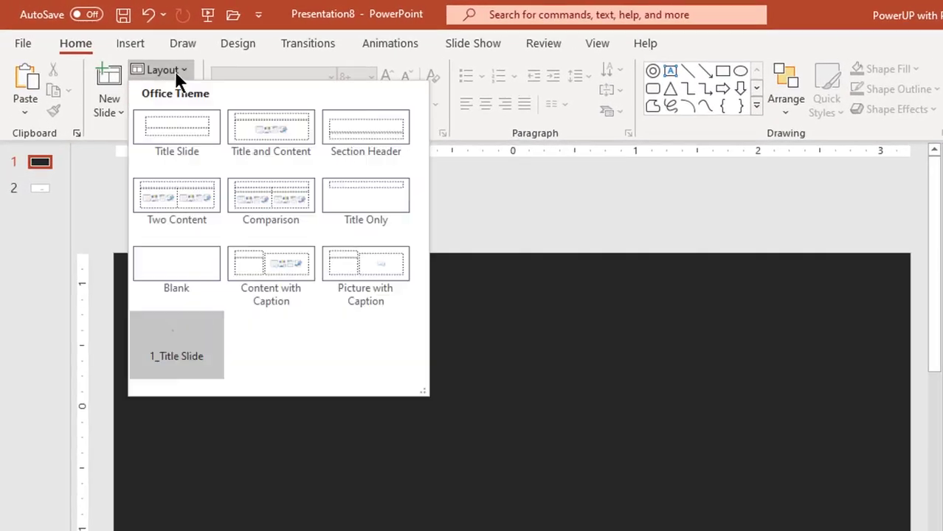
{"action": "left_click", "coordinate": [167, 341]}
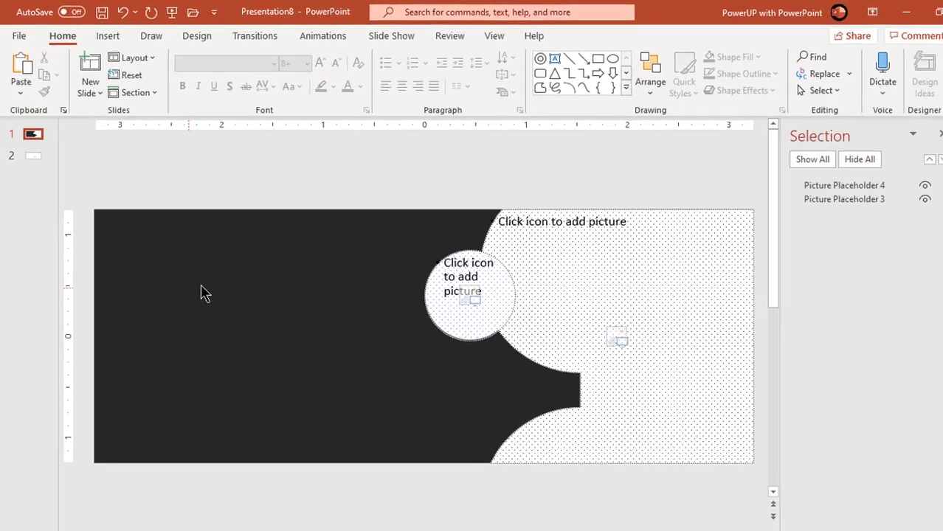
Paste the two cut pink shapes and the blue "For shade" shape onto slide 1
{"action": "right_click", "coordinate": [229, 245]}
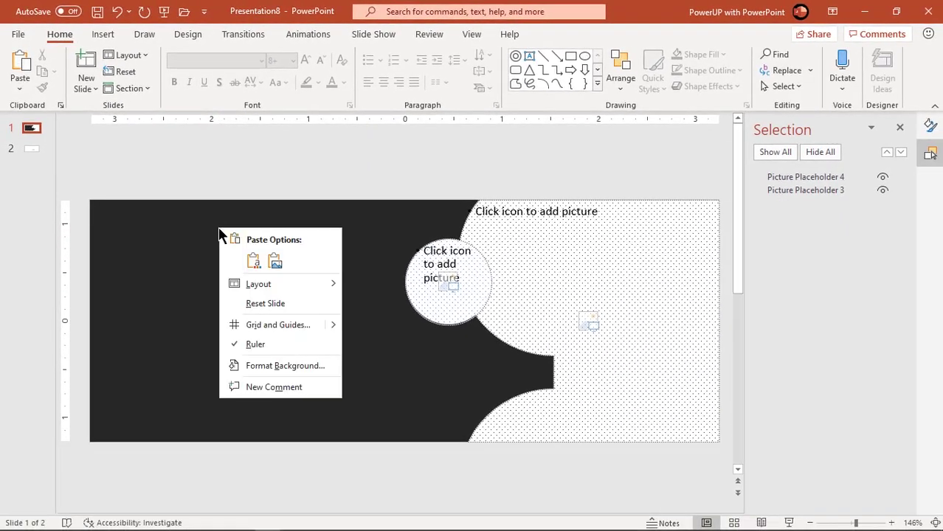
{"action": "left_click", "coordinate": [253, 263]}
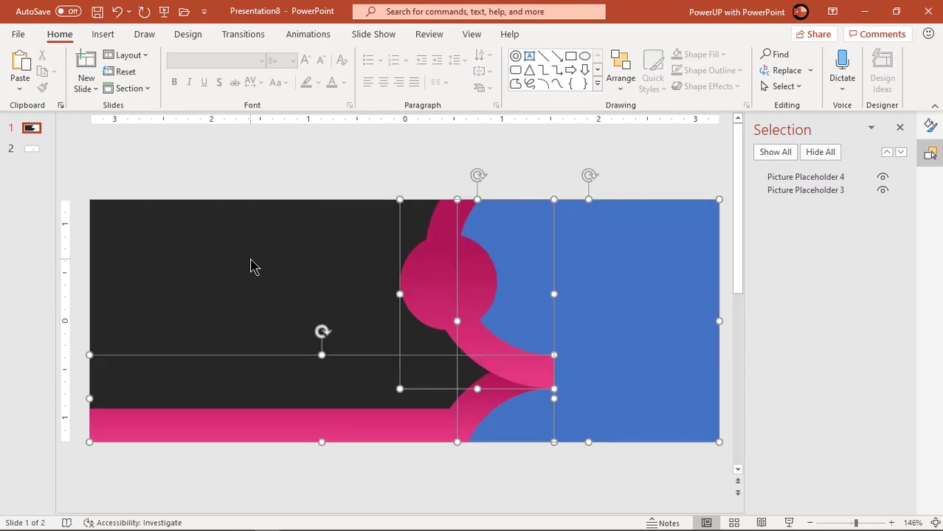
{"action": "left_click", "coordinate": [402, 174]}
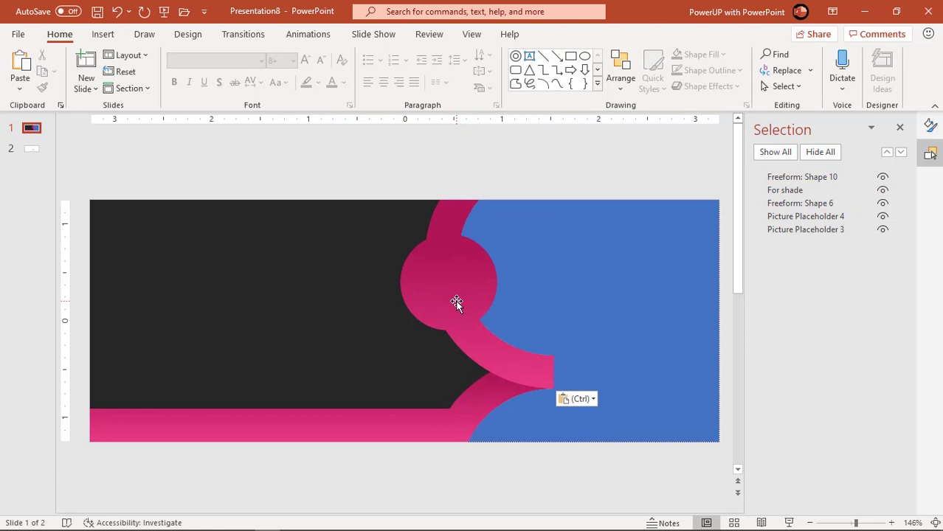
Send the upper pink arc and the lower pink bar shape to the back of slide 1
{"action": "left_click", "coordinate": [476, 341]}
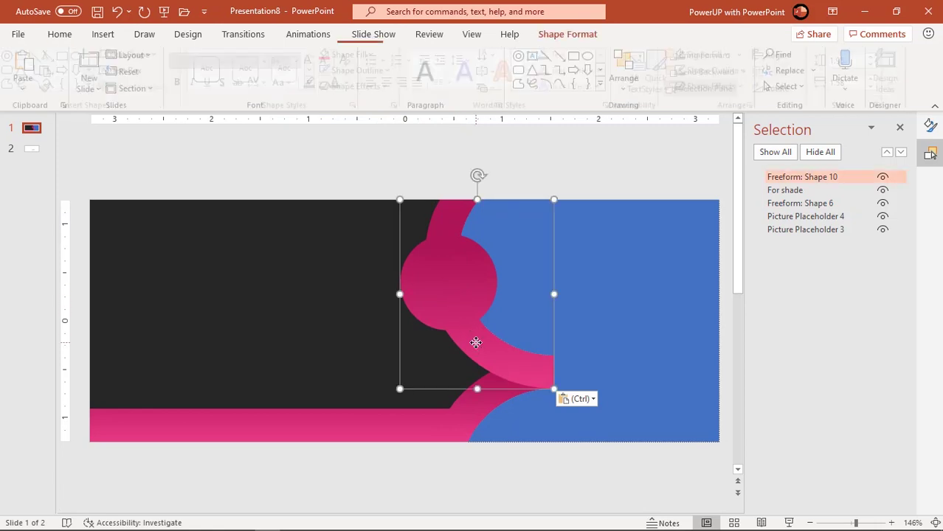
{"action": "left_click", "coordinate": [448, 425], "text": "shift"}
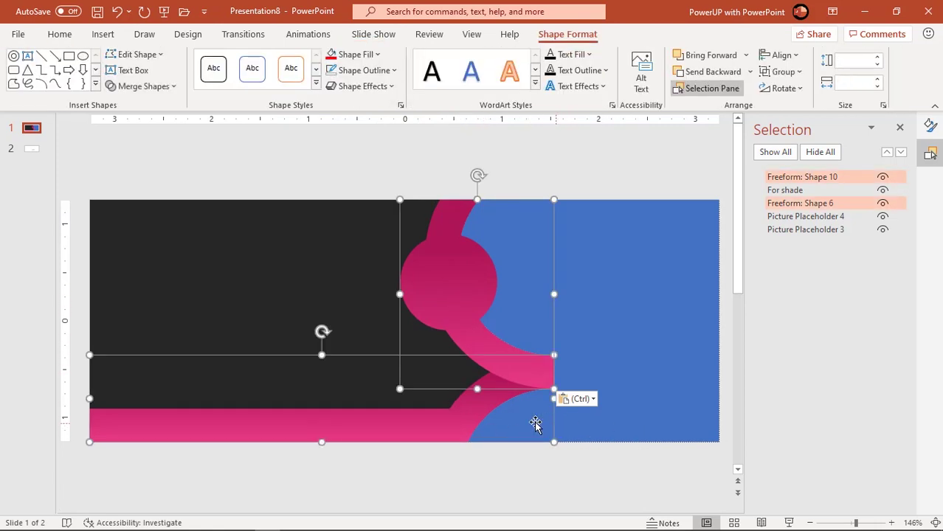
{"action": "right_click", "coordinate": [478, 408]}
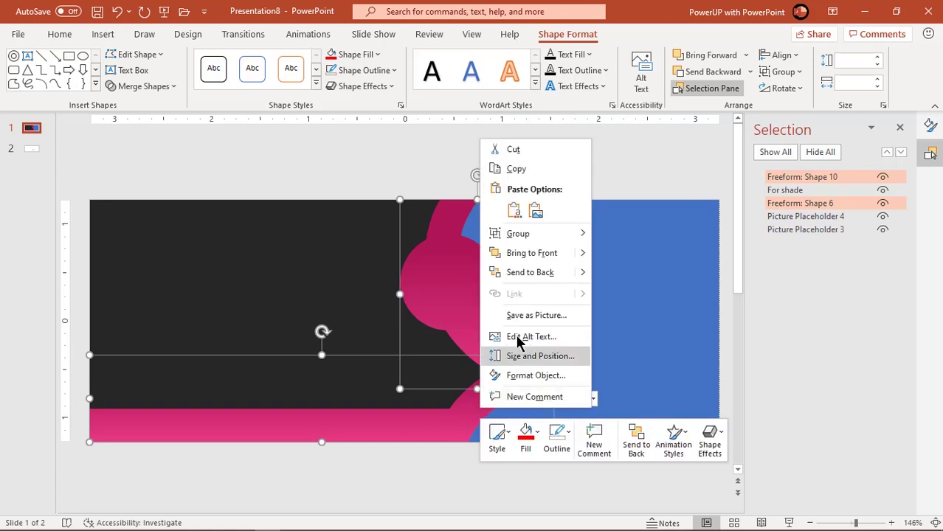
{"action": "left_click", "coordinate": [524, 272]}
{"action": "left_click", "coordinate": [535, 196]}
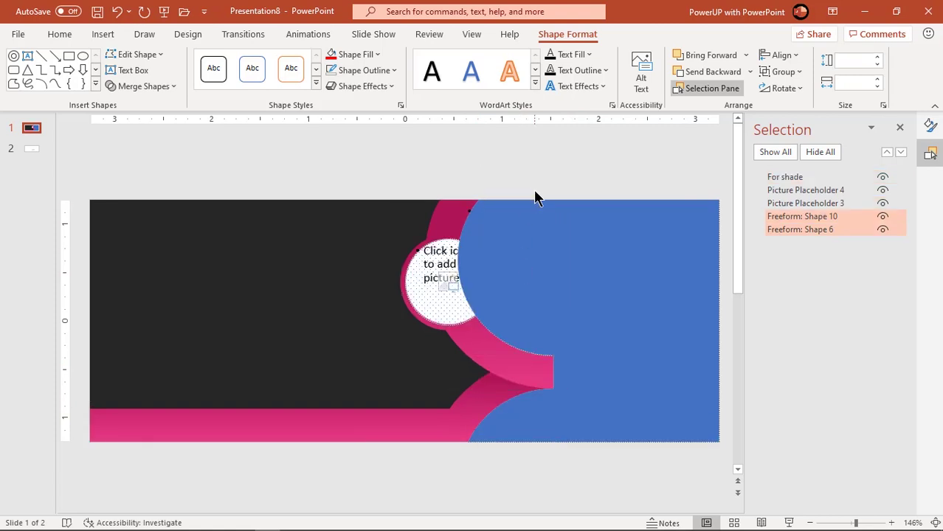
Hide the blue "For shade" shape and send the large picture placeholder to the back
{"action": "left_click", "coordinate": [530, 263]}
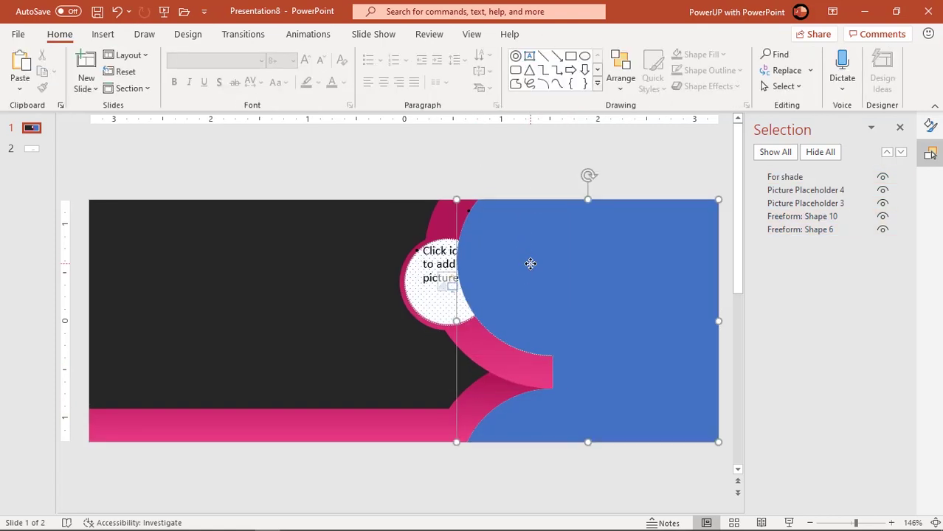
{"action": "left_click", "coordinate": [880, 175]}
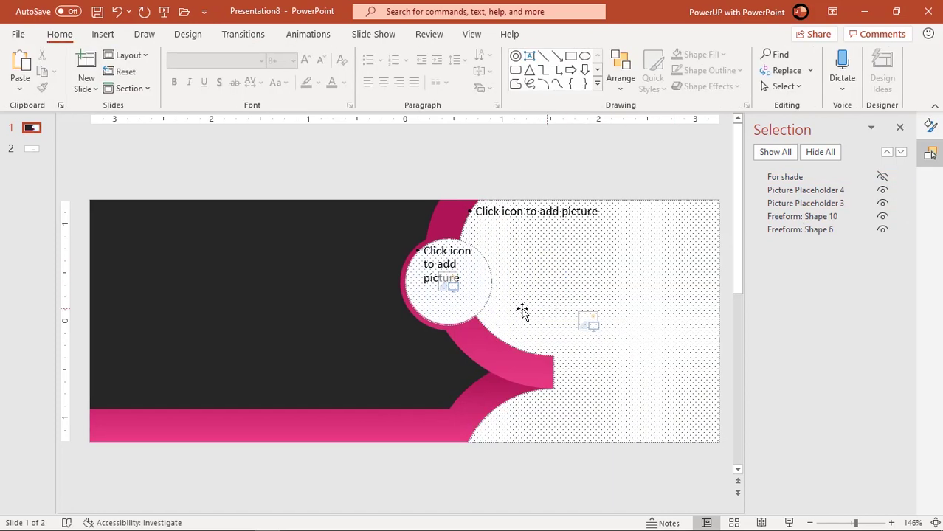
{"action": "right_click", "coordinate": [554, 302]}
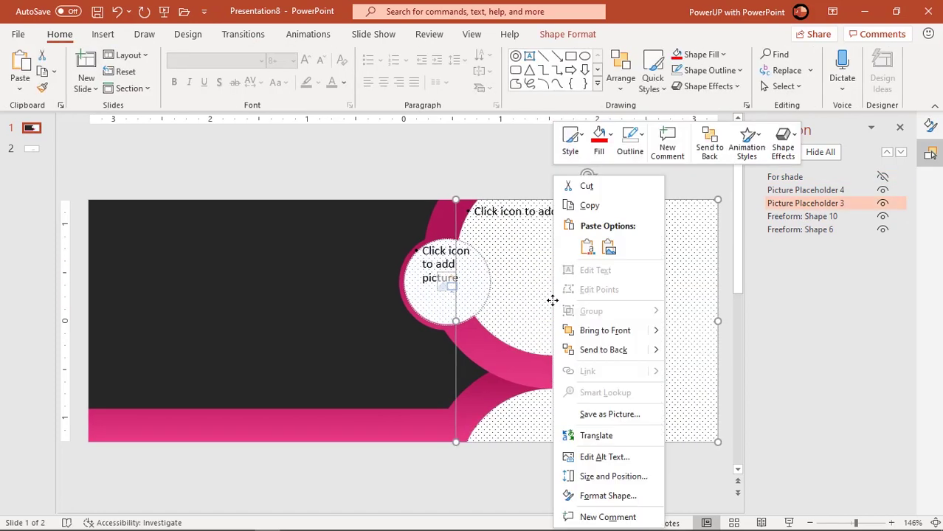
{"action": "left_click", "coordinate": [596, 351]}
{"action": "left_click", "coordinate": [471, 171]}
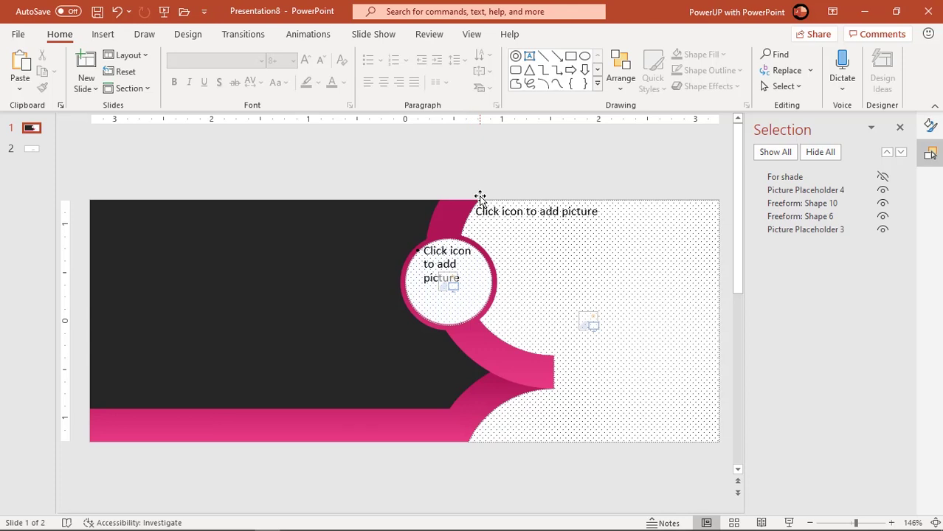
Copy the heading, paragraph and web address text boxes from slide 2 onto slide 1
{"action": "left_click", "coordinate": [31, 150]}
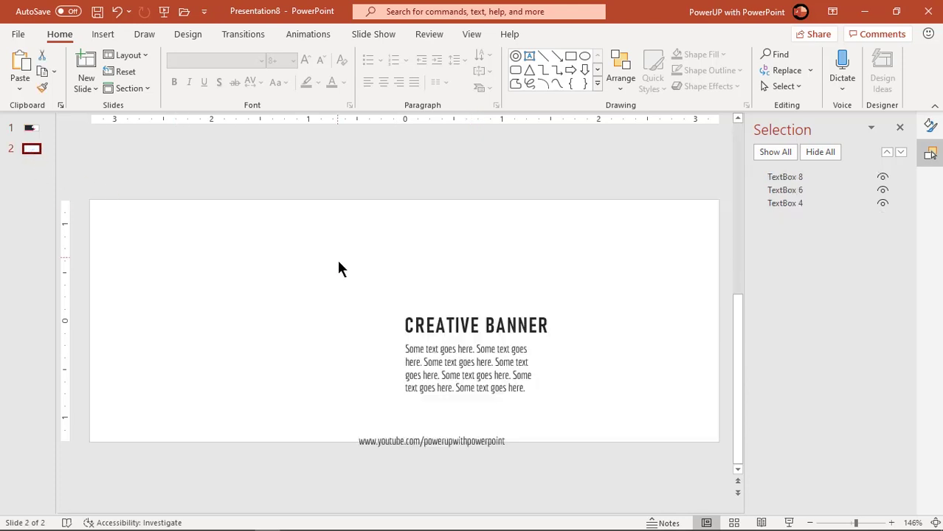
{"action": "left_click_drag", "start_coordinate": [338, 262], "coordinate": [599, 484]}
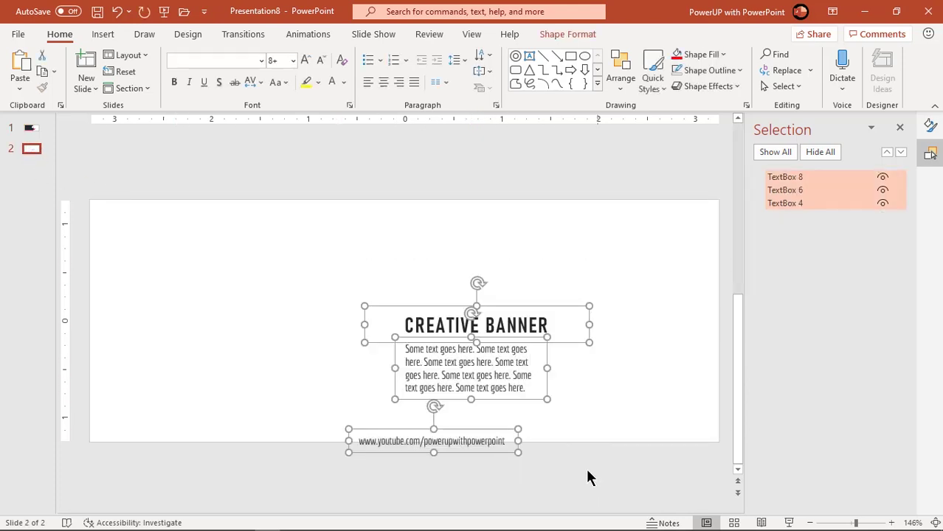
{"action": "left_click", "coordinate": [32, 130]}
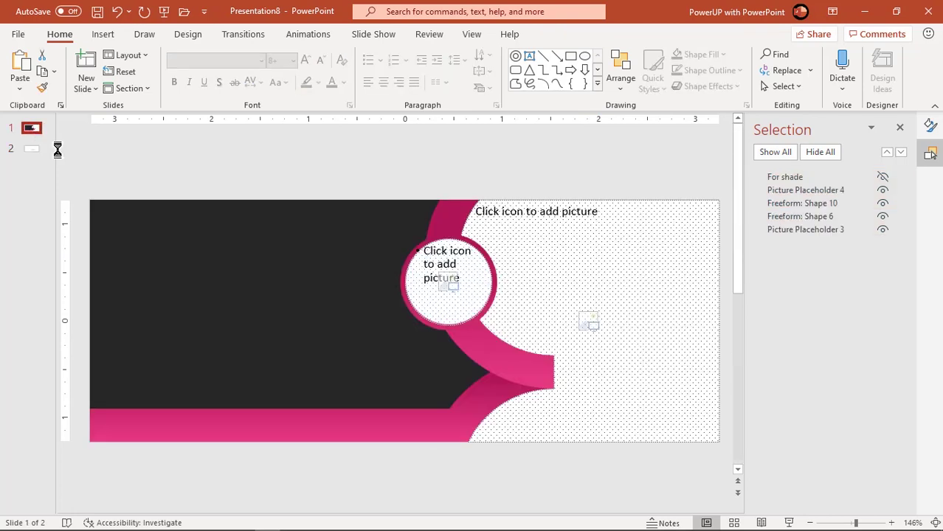
{"action": "key", "text": "ctrl+v"}
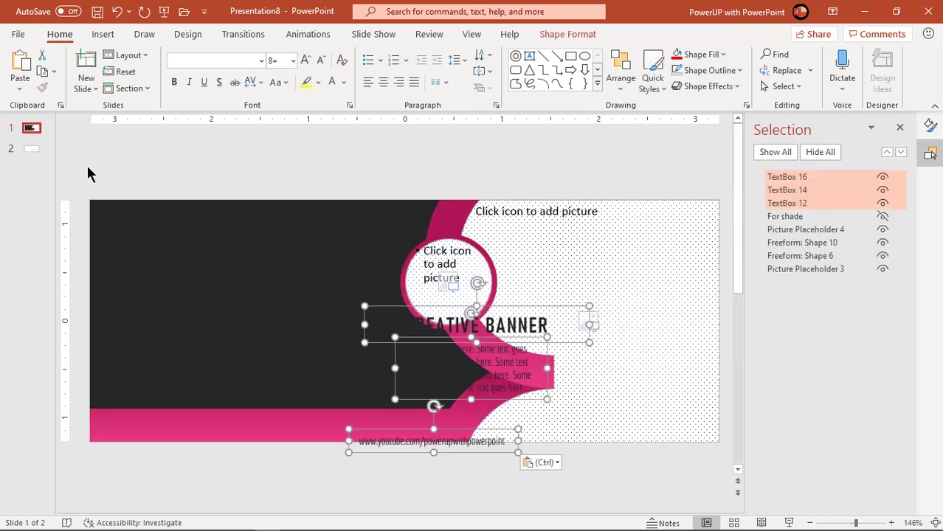
Make the pasted text white and place the heading and paragraph on the dark area, the web address on the pink bar
{"action": "left_click", "coordinate": [334, 81]}
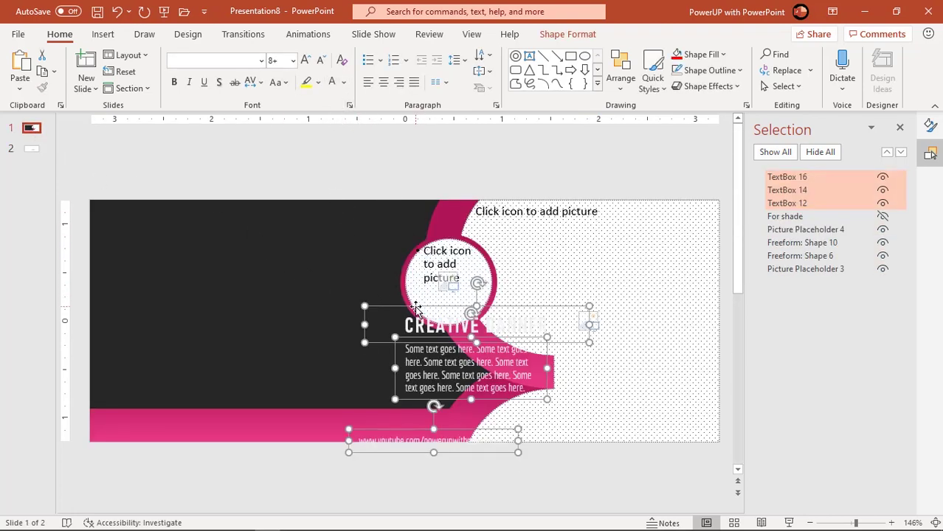
{"action": "left_click_drag", "start_coordinate": [416, 307], "coordinate": [217, 240]}
{"action": "left_click", "coordinate": [271, 372]}
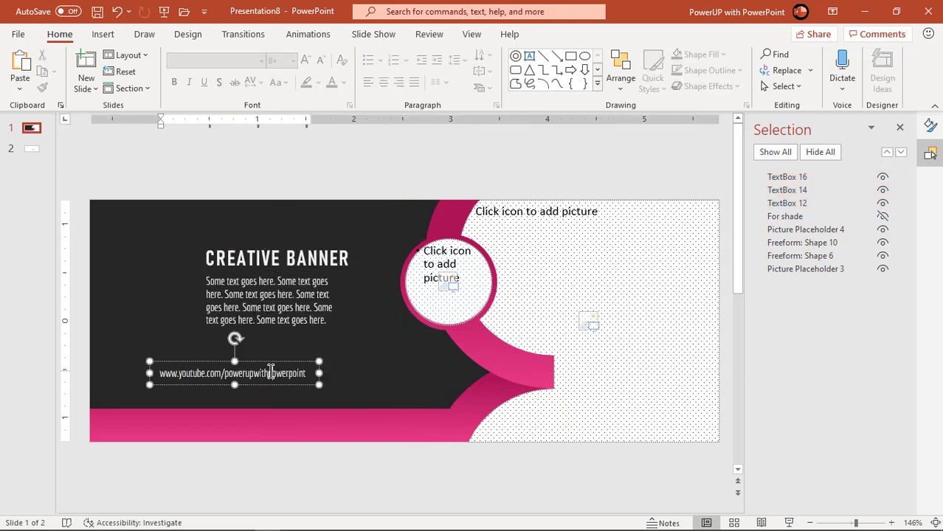
{"action": "left_click_drag", "start_coordinate": [271, 372], "coordinate": [315, 414]}
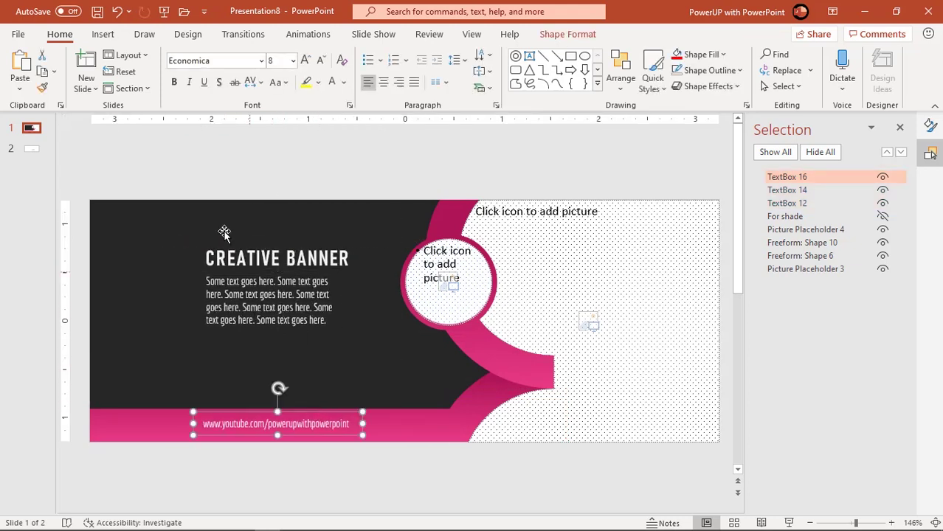
Draw a straight horizontal line about 1.45 in long between the "CREATIVE BANNER" heading and the paragraph
{"action": "left_click", "coordinate": [103, 34]}
{"action": "left_click", "coordinate": [224, 87]}
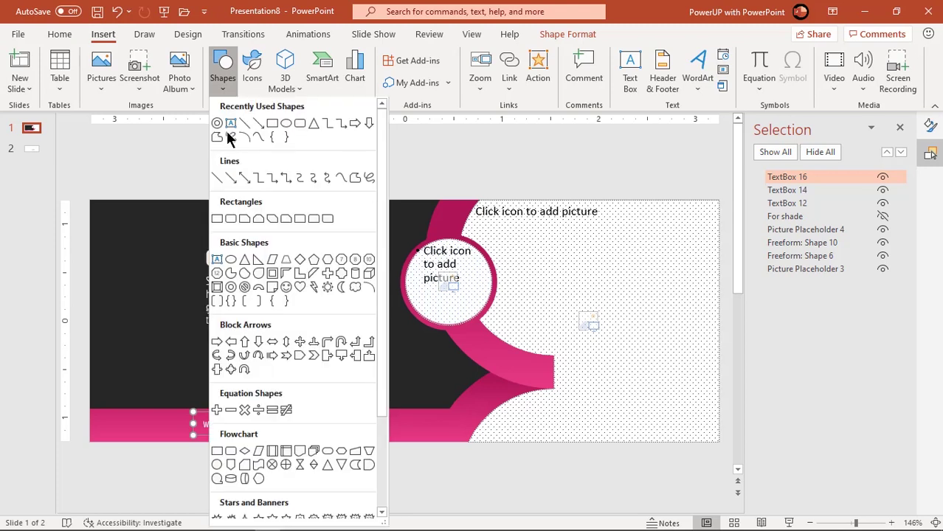
{"action": "left_click", "coordinate": [242, 135]}
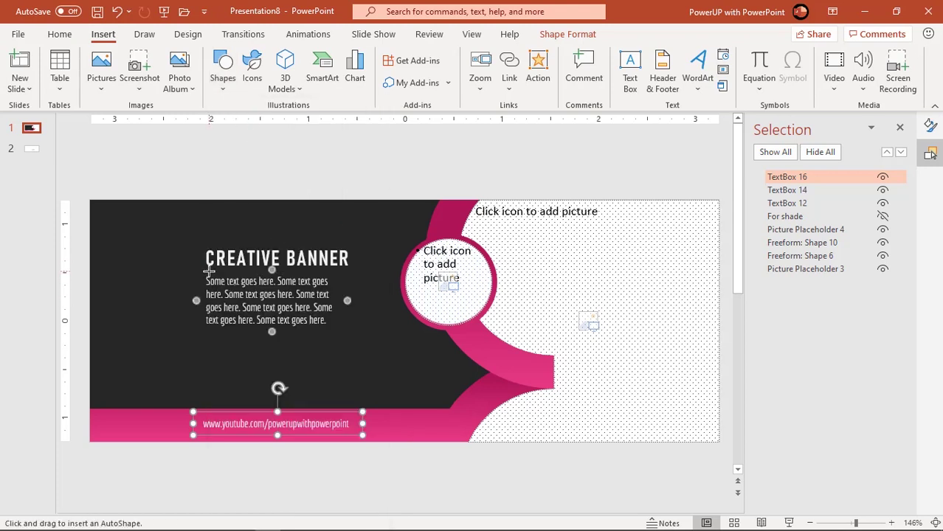
{"action": "left_click_drag", "start_coordinate": [209, 272], "coordinate": [279, 270]}
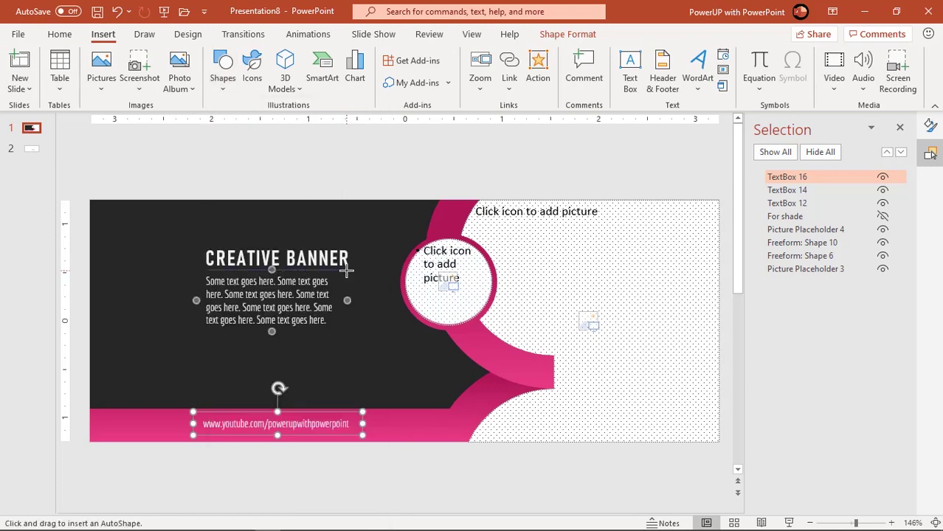
{"action": "left_click_drag", "start_coordinate": [346, 271], "coordinate": [346, 272]}
Give the line under the heading the recent bright pink outline colour and a 1½ pt weight
{"action": "left_click", "coordinate": [372, 70]}
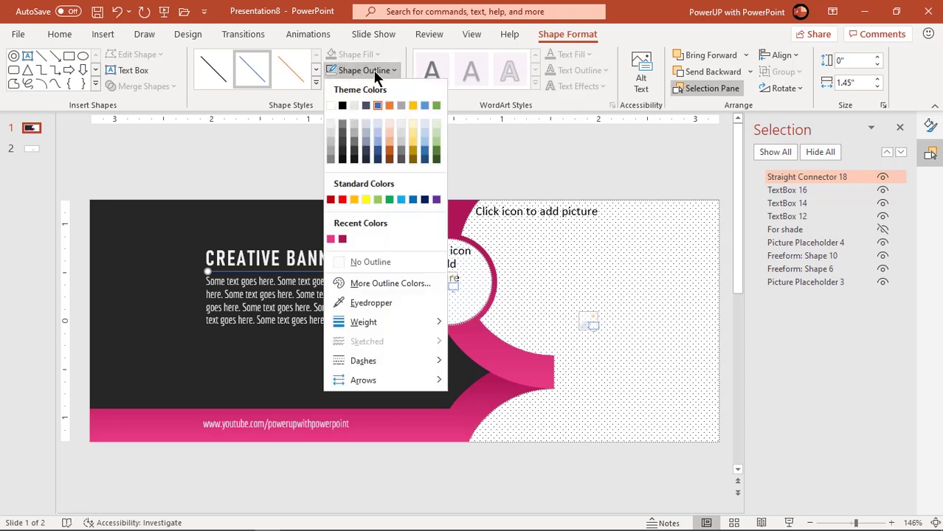
{"action": "left_click", "coordinate": [330, 239]}
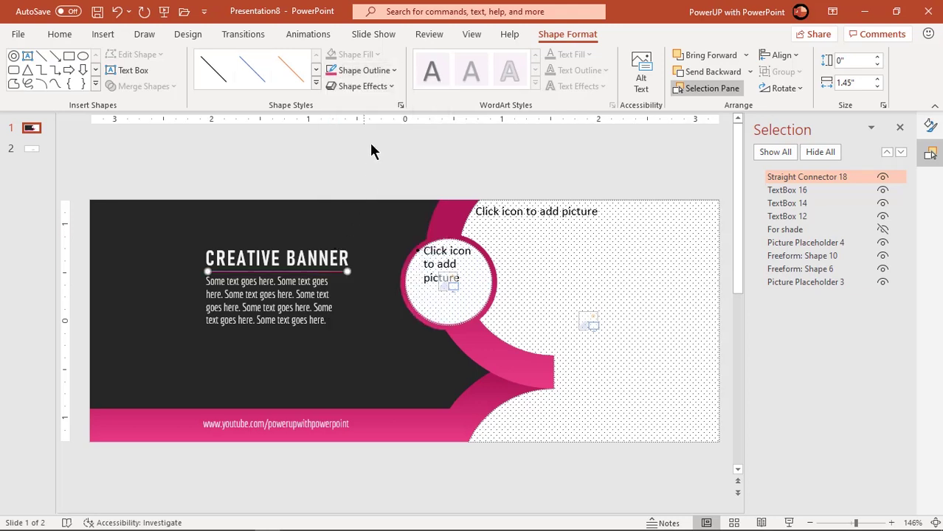
{"action": "left_click", "coordinate": [373, 71]}
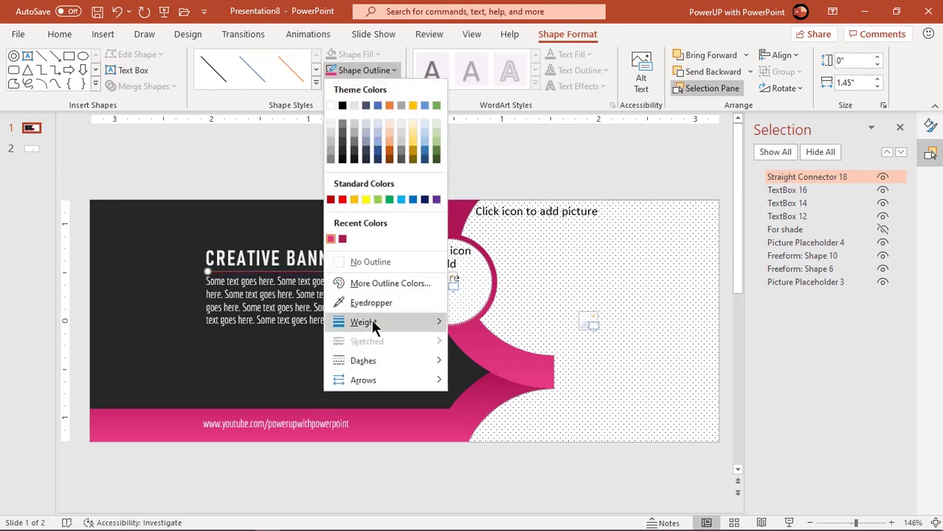
{"action": "mouse_move", "coordinate": [419, 323]}
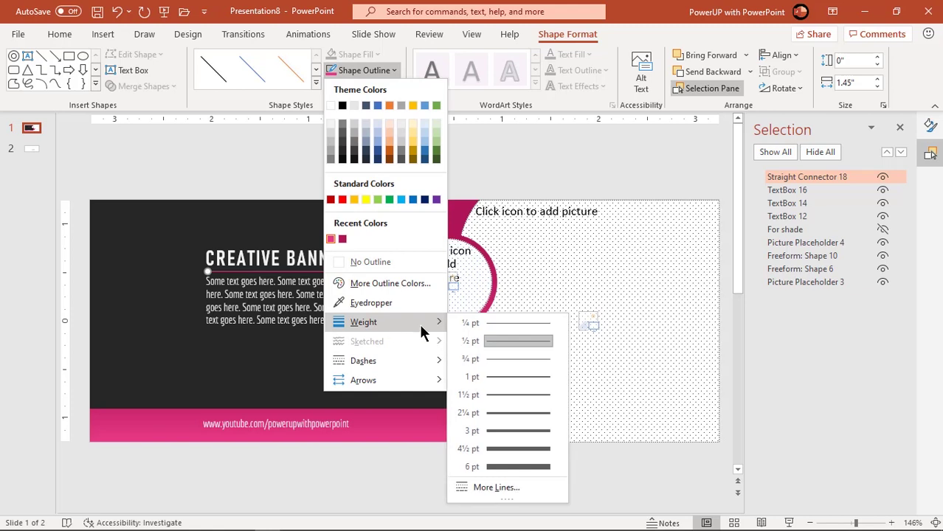
{"action": "left_click", "coordinate": [504, 396]}
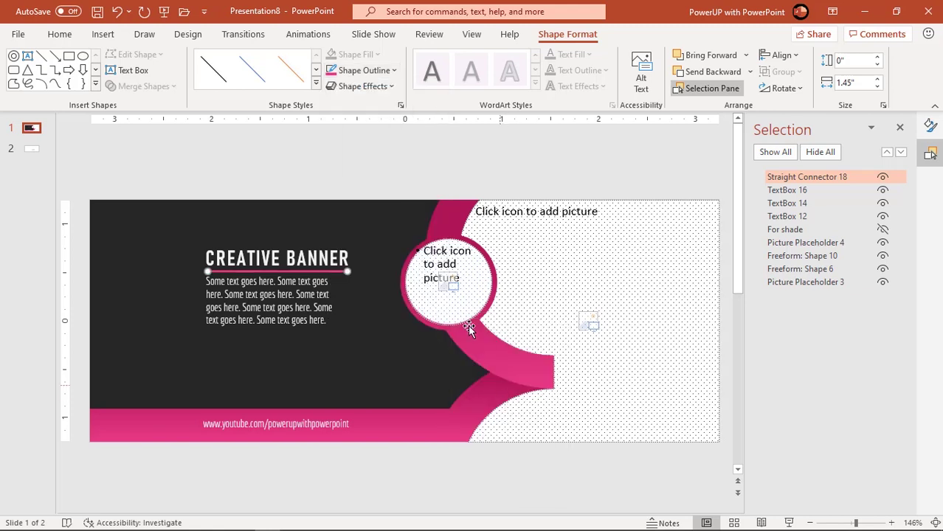
{"action": "left_click", "coordinate": [412, 168]}
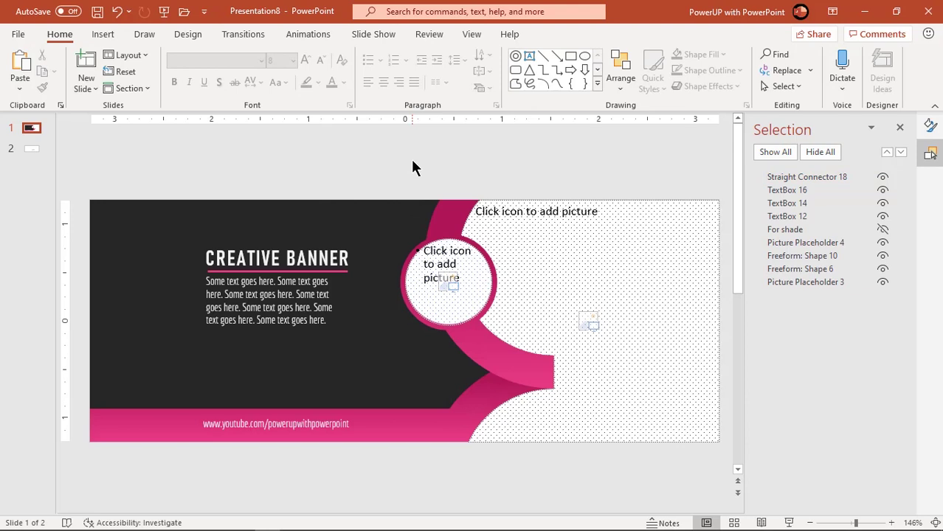
Insert the stethoscope photo into the large picture placeholder and the man avatar into the circular one
{"action": "left_click", "coordinate": [591, 322]}
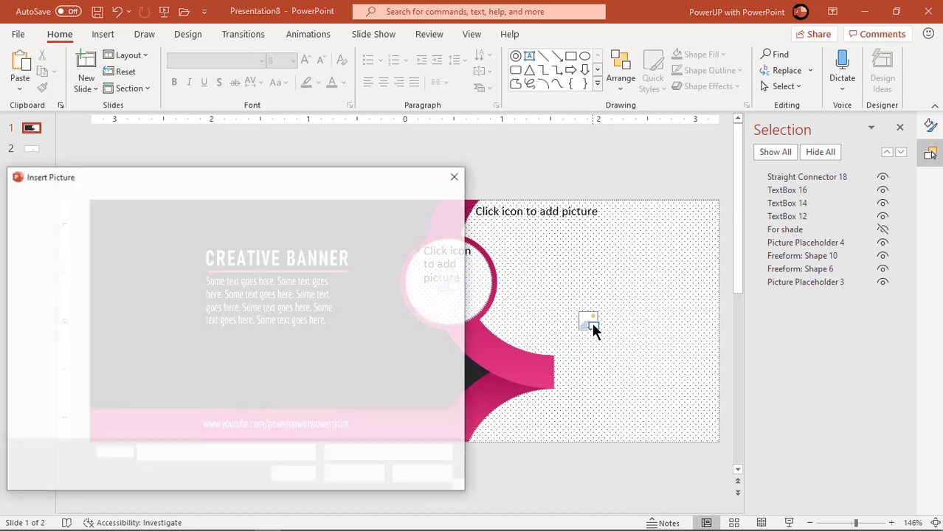
{"action": "double_click", "coordinate": [258, 308]}
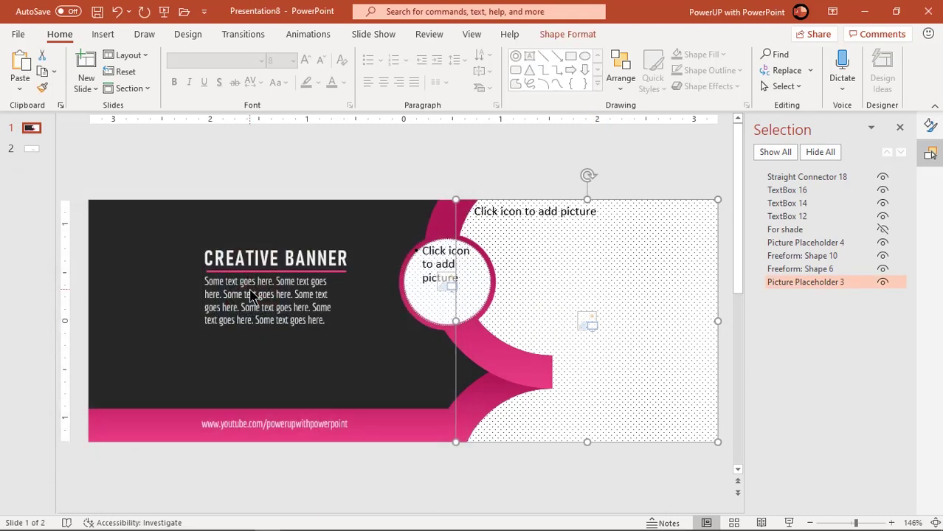
{"action": "left_click", "coordinate": [447, 286]}
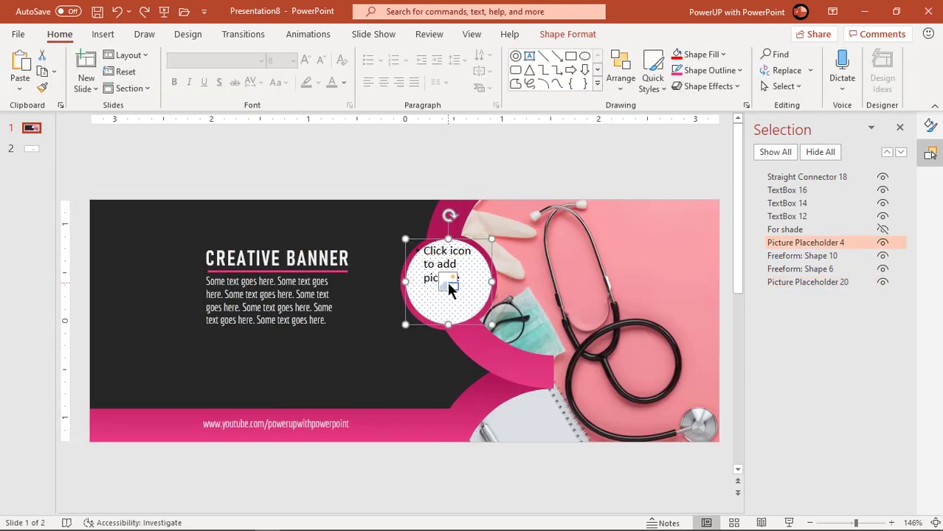
{"action": "double_click", "coordinate": [185, 288]}
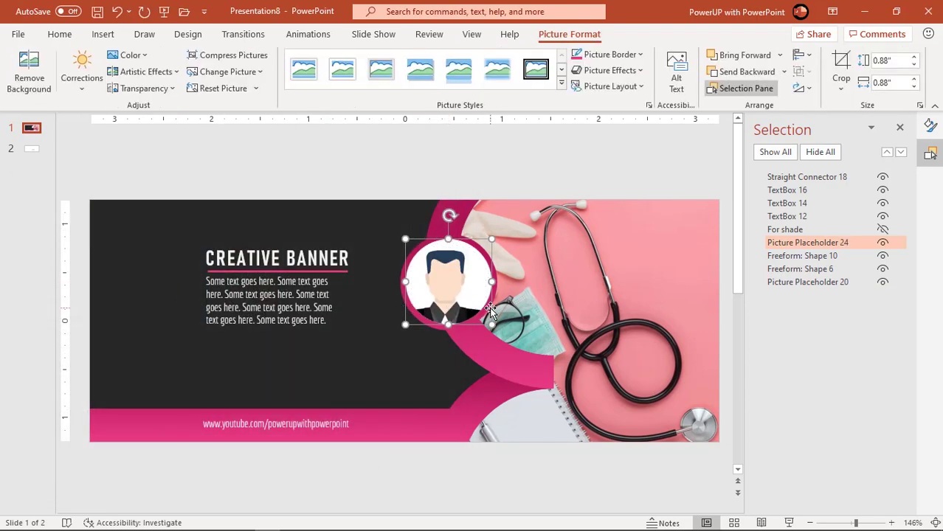
Unhide the "For shade" shape and fill it with the same dark grey as the banner background
{"action": "left_click", "coordinate": [883, 229]}
{"action": "left_click", "coordinate": [812, 231]}
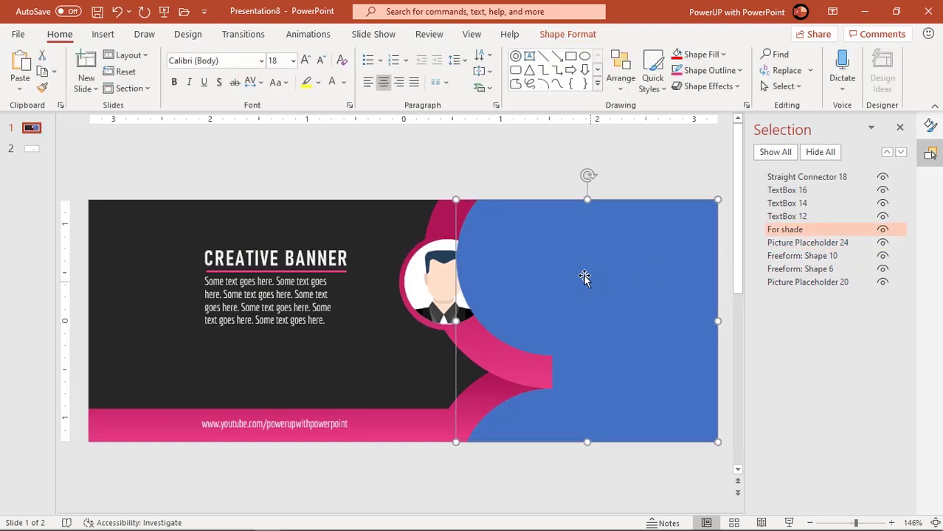
{"action": "left_click", "coordinate": [566, 33]}
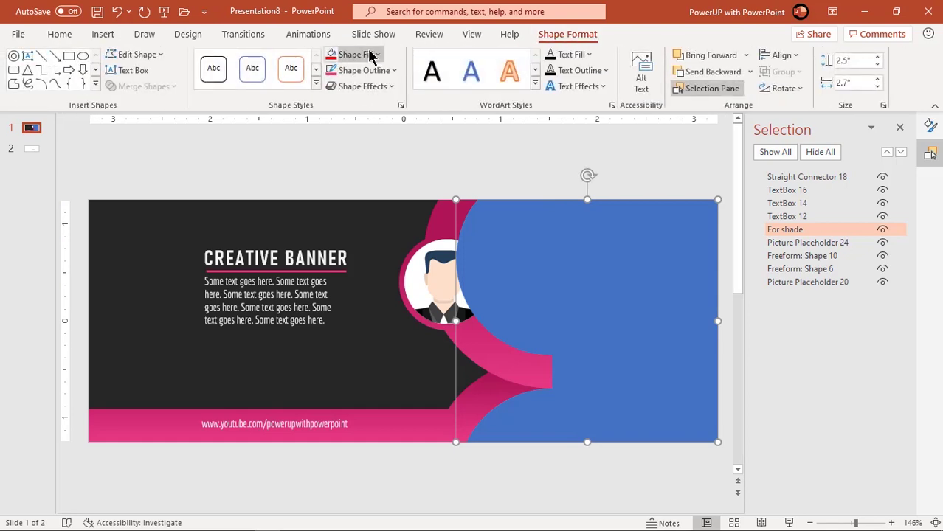
{"action": "left_click", "coordinate": [375, 54]}
{"action": "left_click", "coordinate": [342, 128]}
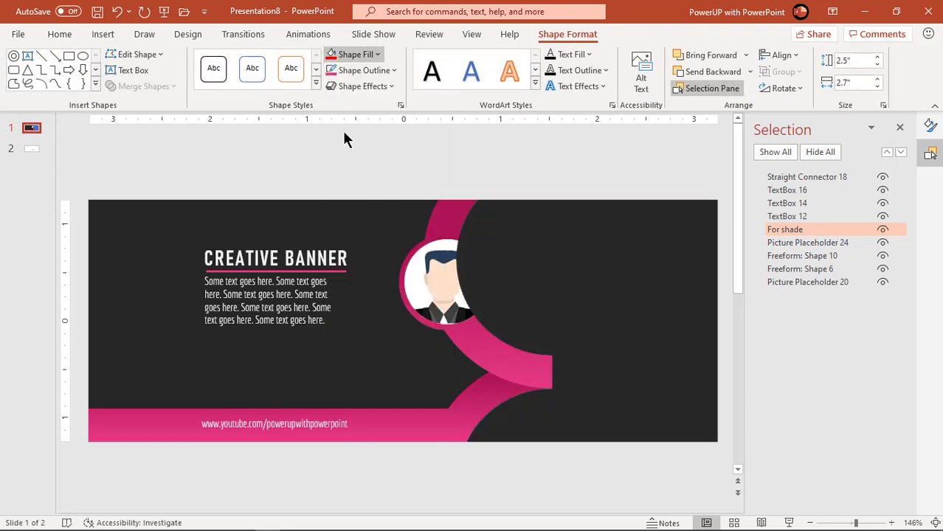
Send the "For shade" shape to the back, and send the stethoscope picture to the back behind it
{"action": "right_click", "coordinate": [579, 286]}
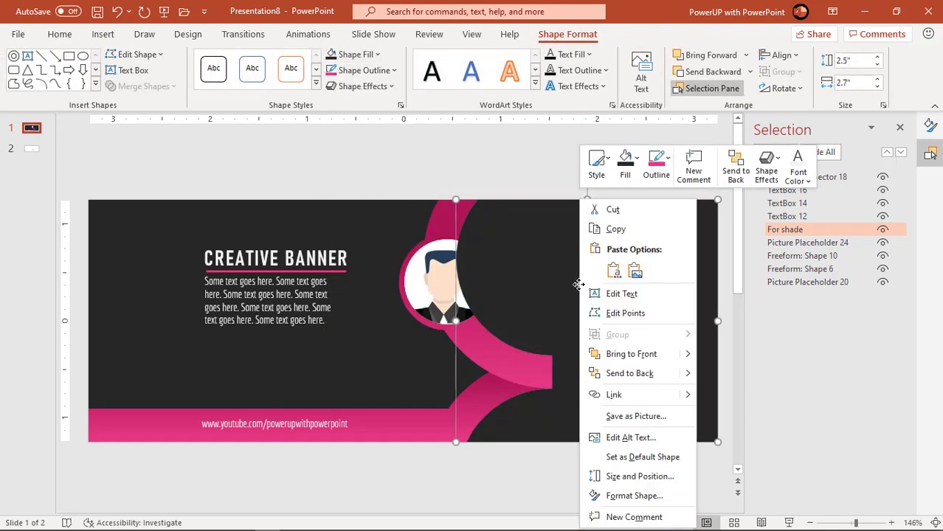
{"action": "left_click", "coordinate": [616, 374]}
{"action": "left_click", "coordinate": [596, 274]}
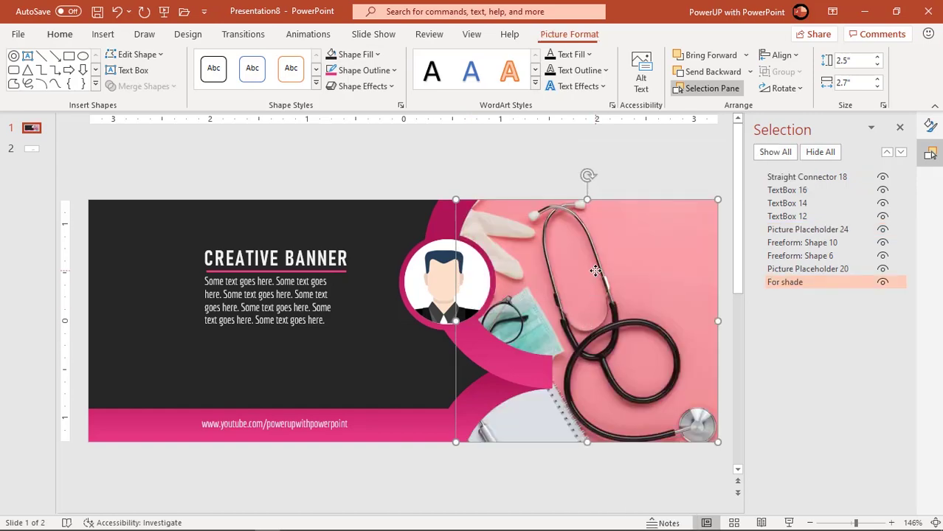
{"action": "right_click", "coordinate": [596, 274]}
{"action": "left_click", "coordinate": [642, 391]}
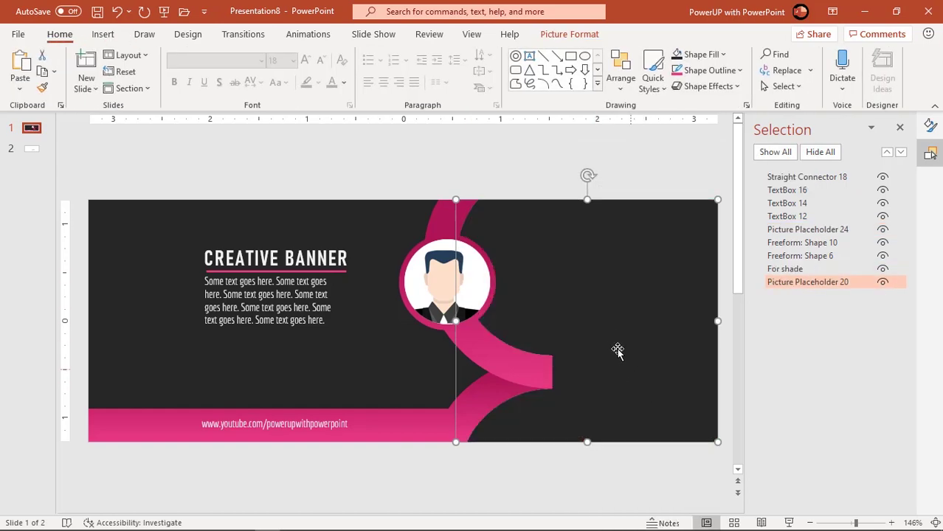
Set the "For shade" shape's fill transparency to 52% and close the formatting pane
{"action": "left_click", "coordinate": [606, 316]}
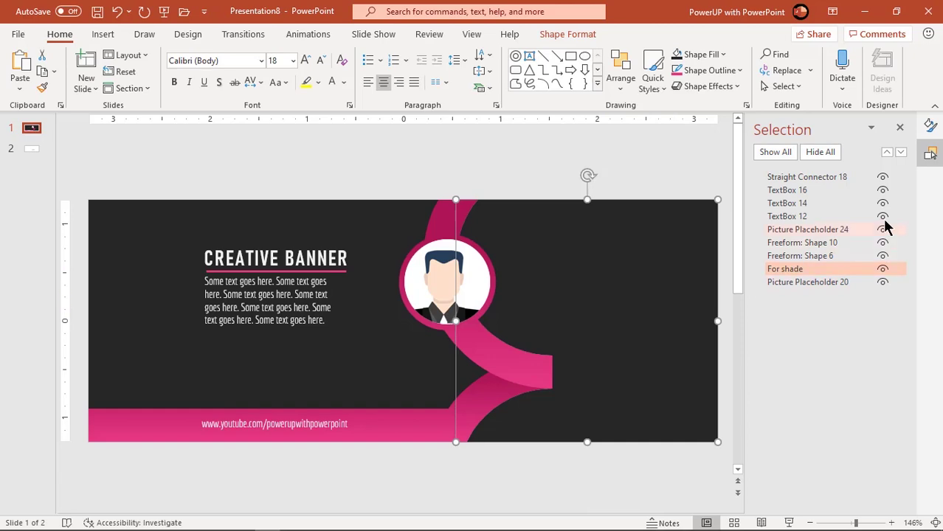
{"action": "left_click", "coordinate": [929, 127]}
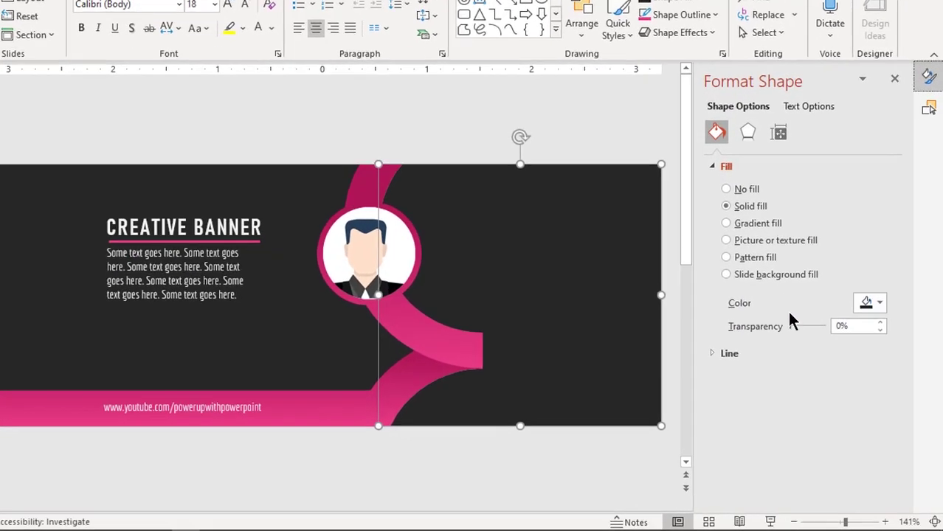
{"action": "left_click_drag", "start_coordinate": [815, 329], "coordinate": [800, 310]}
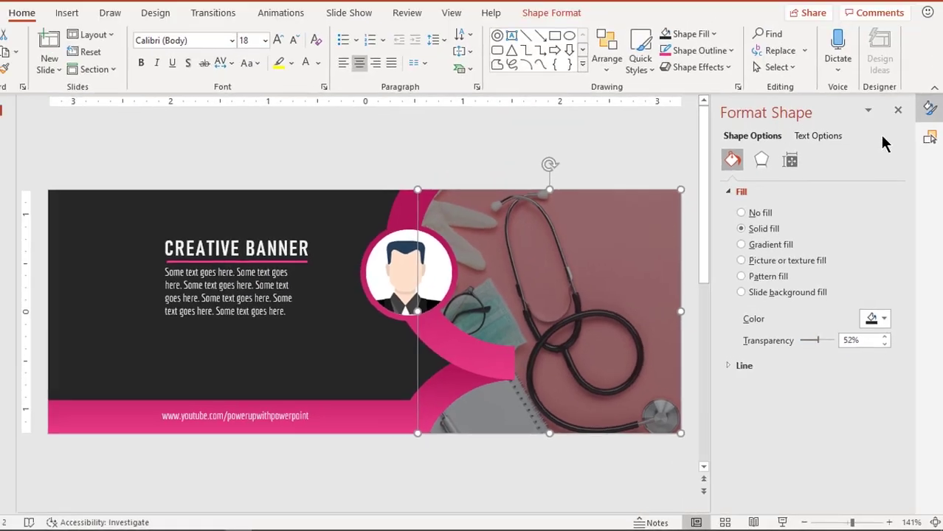
{"action": "left_click", "coordinate": [927, 80]}
{"action": "left_click", "coordinate": [927, 128]}
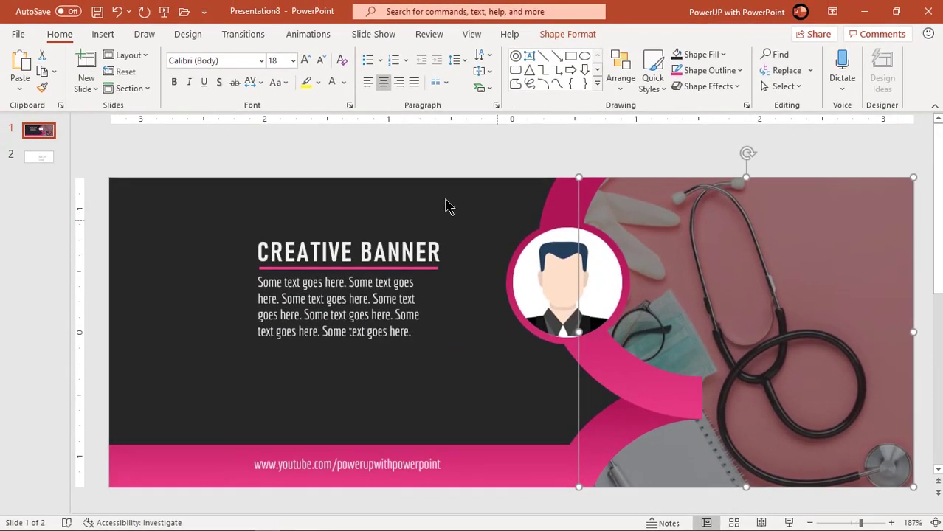
{"action": "left_click", "coordinate": [414, 157]}
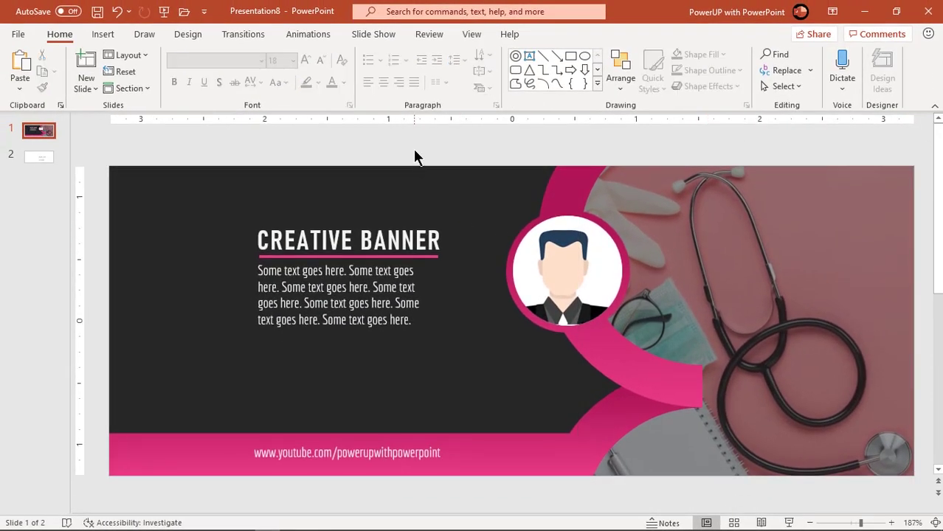